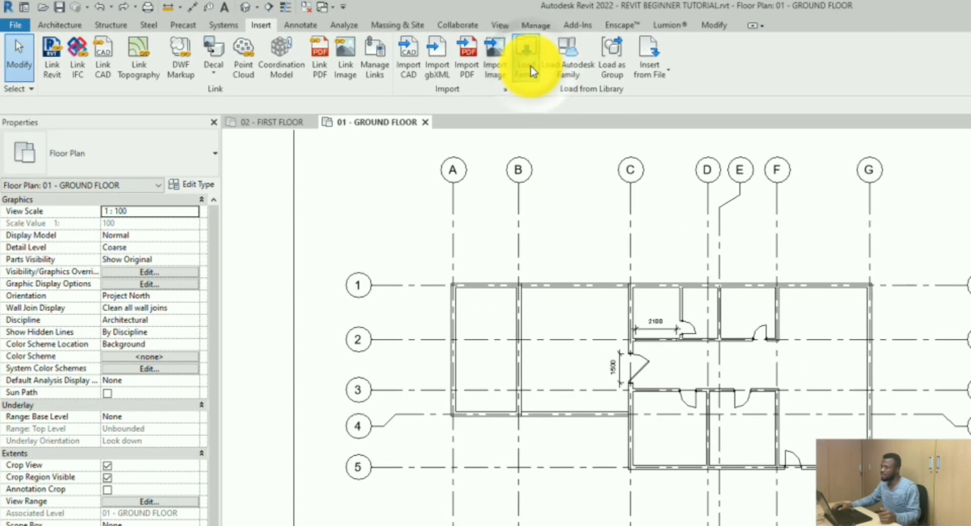
click(528, 60)
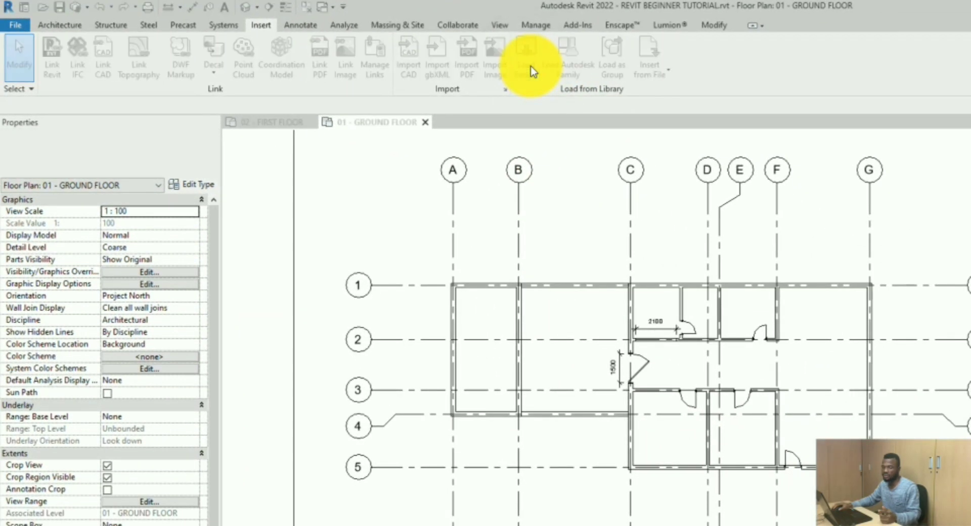
click(889, 201)
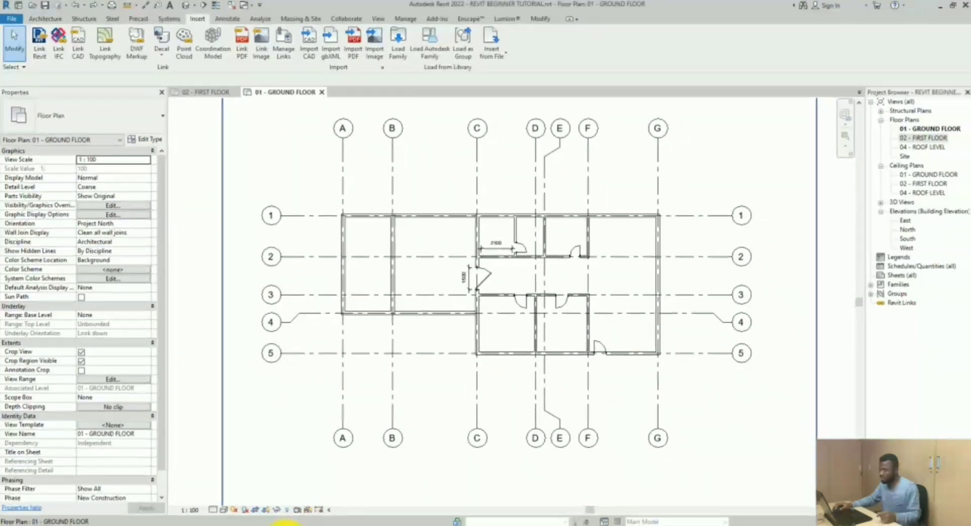
click(282, 520)
click(392, 131)
drag(392, 131, 144, 157)
drag(207, 125, 435, 511)
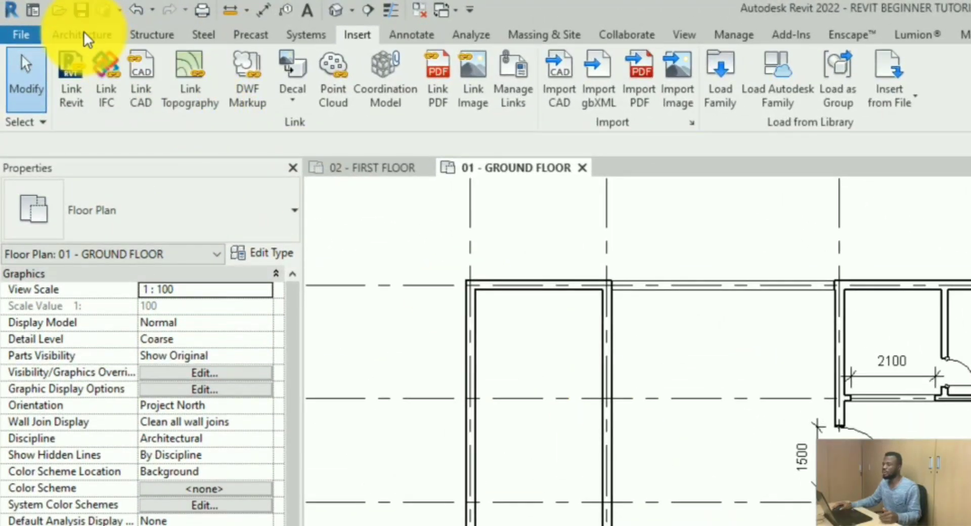
Step: Start the Window command with the Concept - Plain Sgl (cleec) type
click(81, 33)
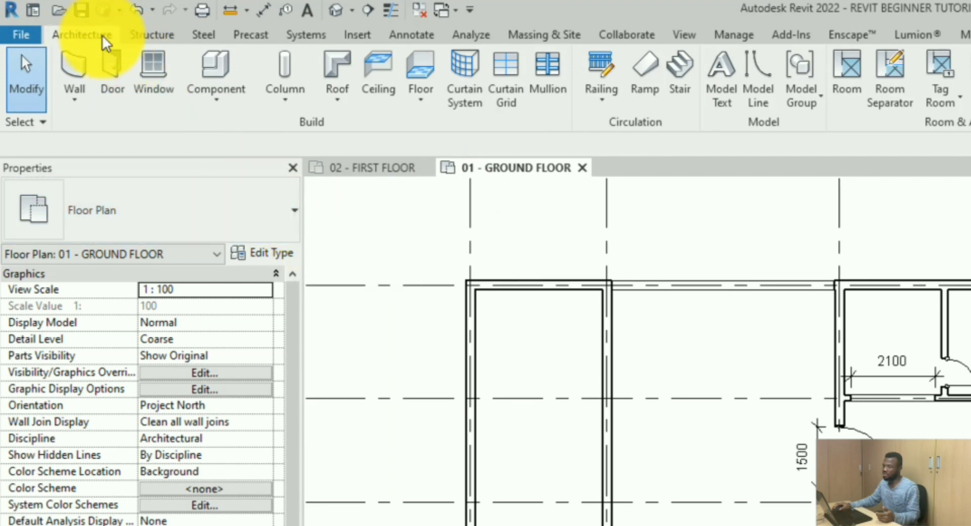
click(152, 74)
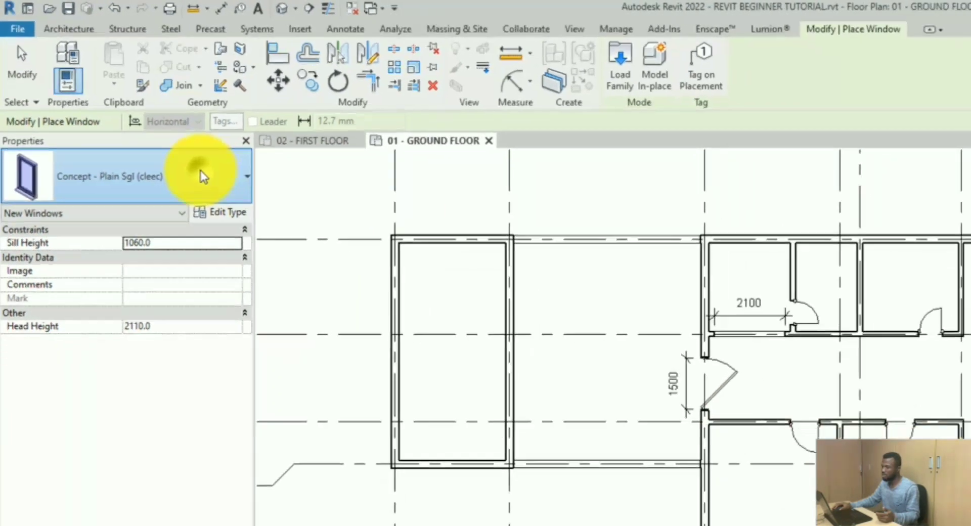
click(241, 210)
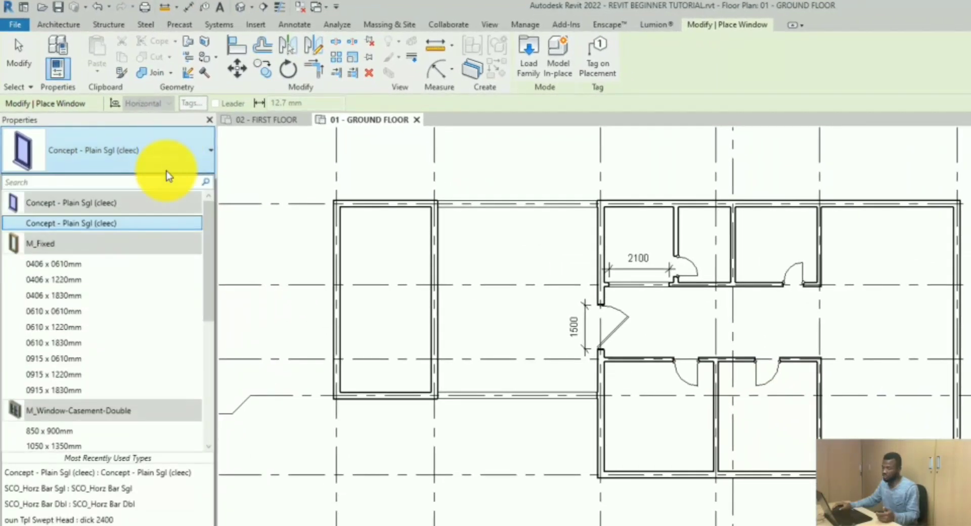
scroll(136, 273, down, 5)
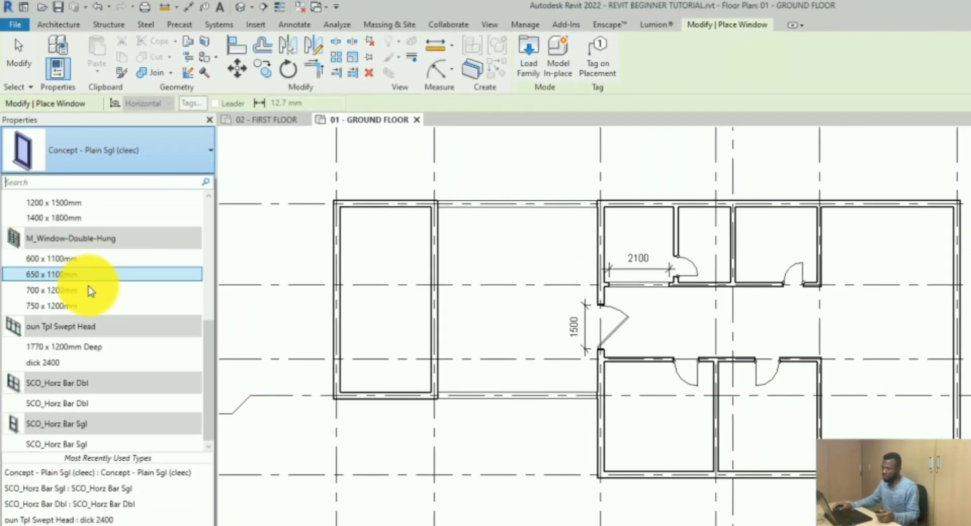
scroll(101, 303, up, 5)
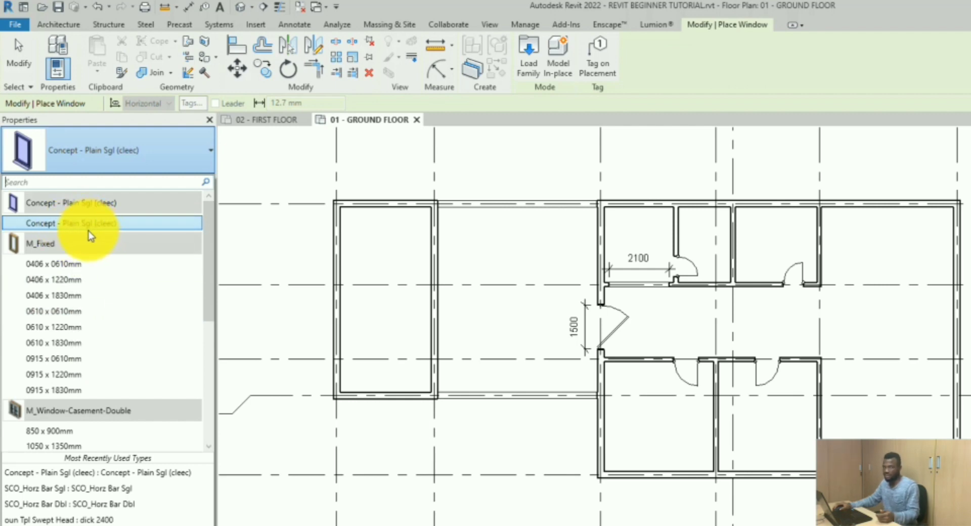
click(165, 226)
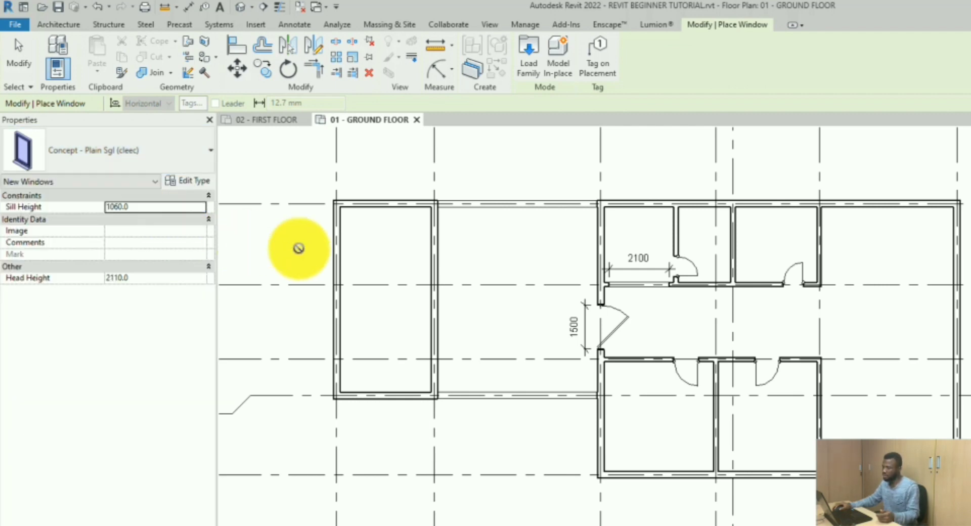
Step: Place the window in the grid 1 exterior wall of the small room beside grid E, about 500 mm from its left partition
scroll(713, 201, up, 3)
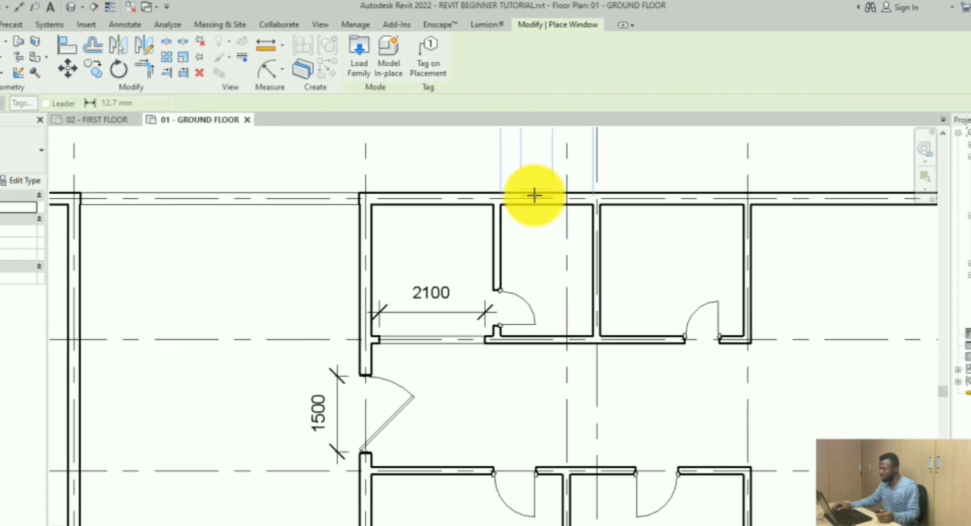
scroll(526, 287, up, 4)
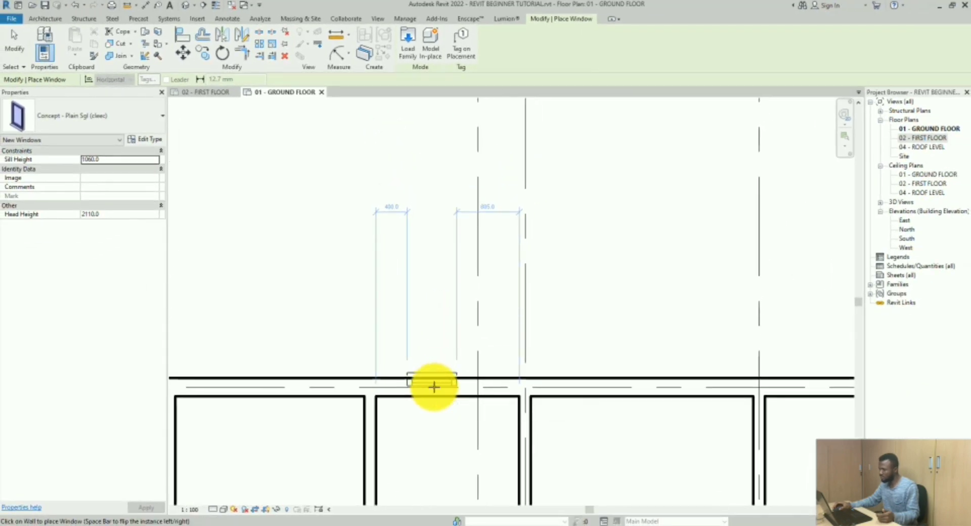
scroll(434, 387, up, 2)
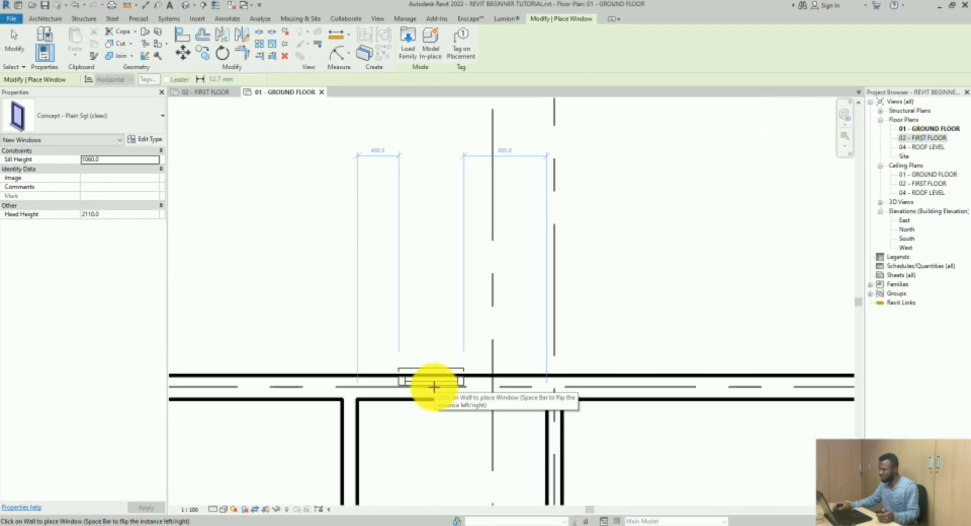
middle_drag(433, 386, 429, 426)
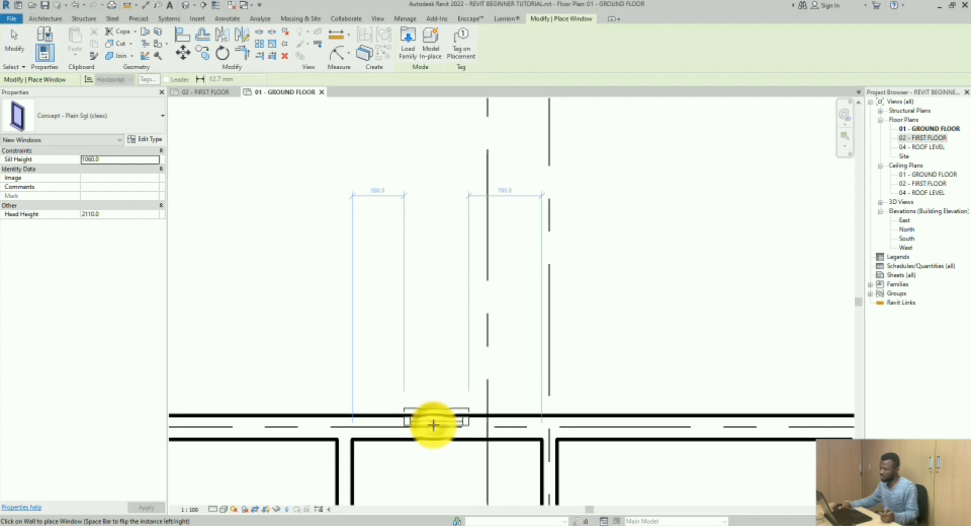
click(433, 425)
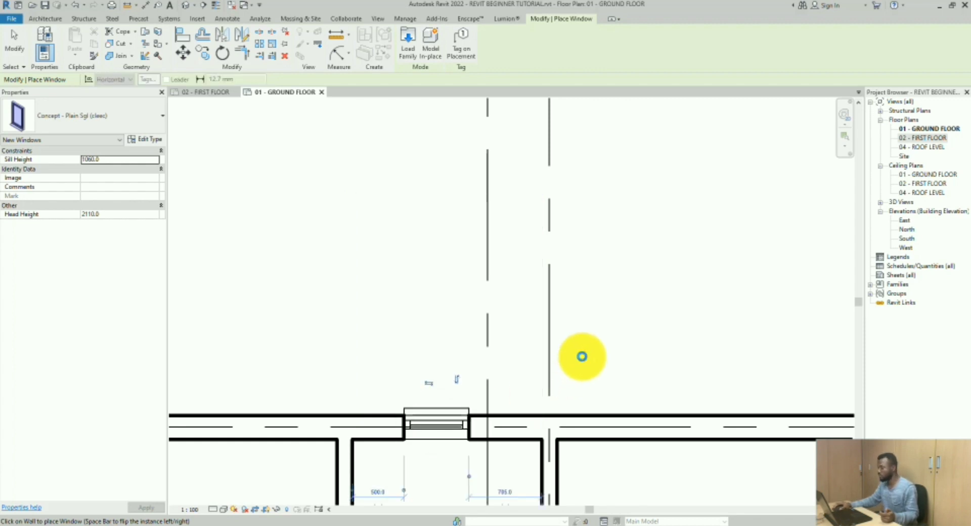
Step: Adjust the placed window's position along the wall to sit 500 mm from the partition on grid E
scroll(461, 258, down, 2)
scroll(382, 405, up, 2)
scroll(383, 405, up, 1)
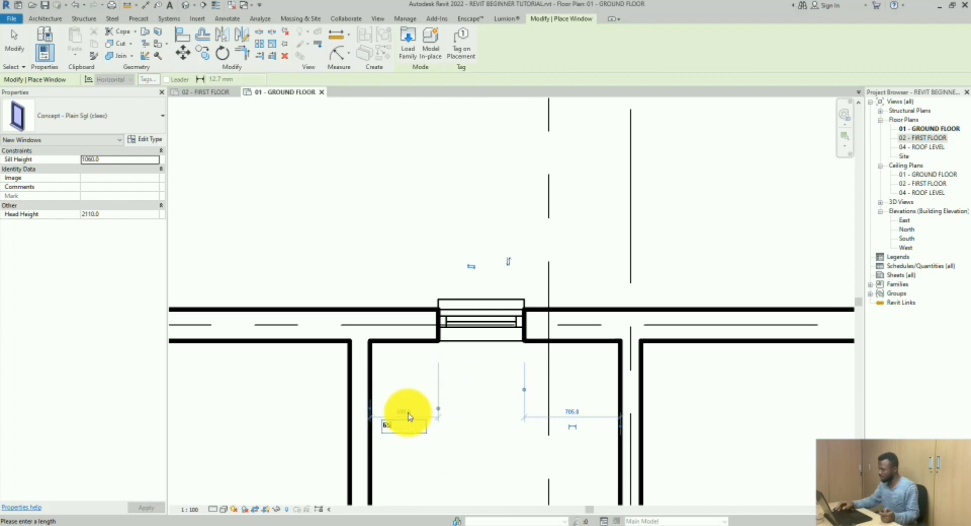
key(Return)
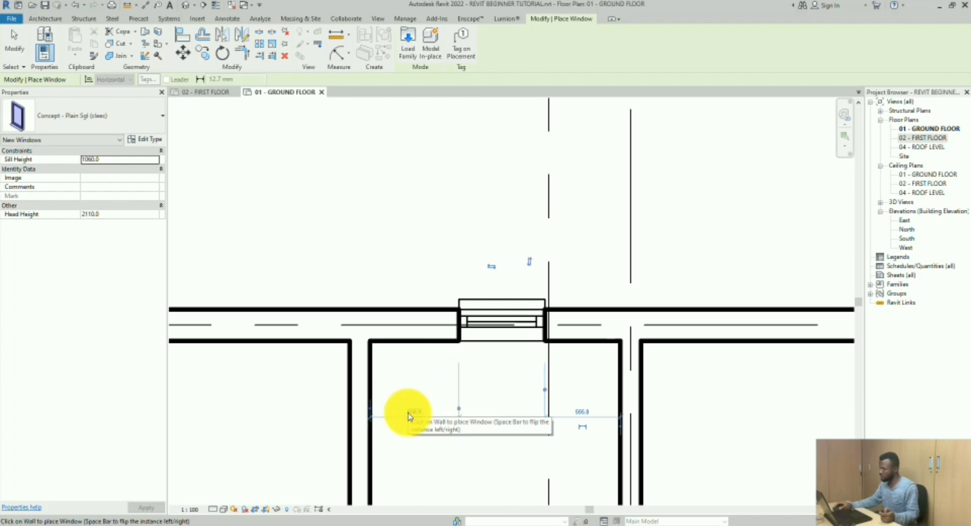
click(581, 411)
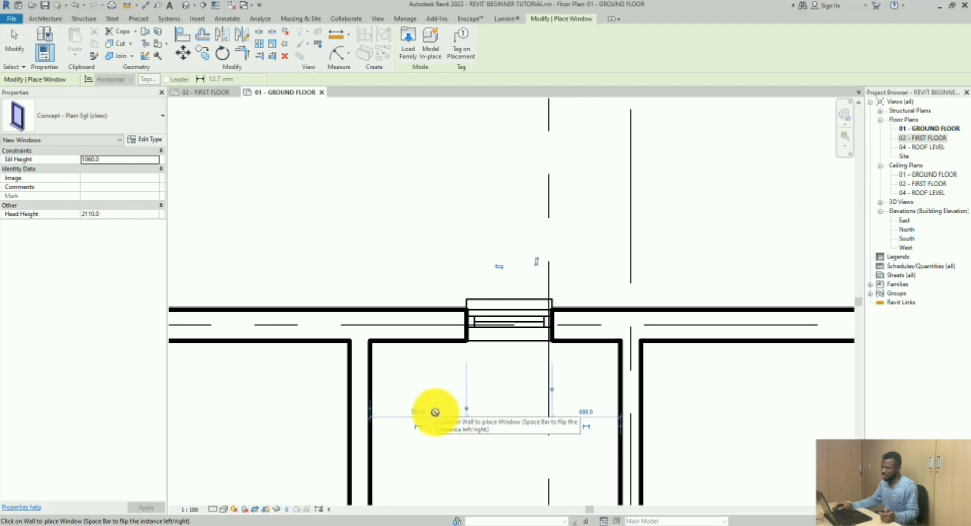
Step: Switch the window type to SCO_Horz Bar Dbl and place one centred in the grid 1 wall of the room beside grid C
scroll(422, 413, down, 5)
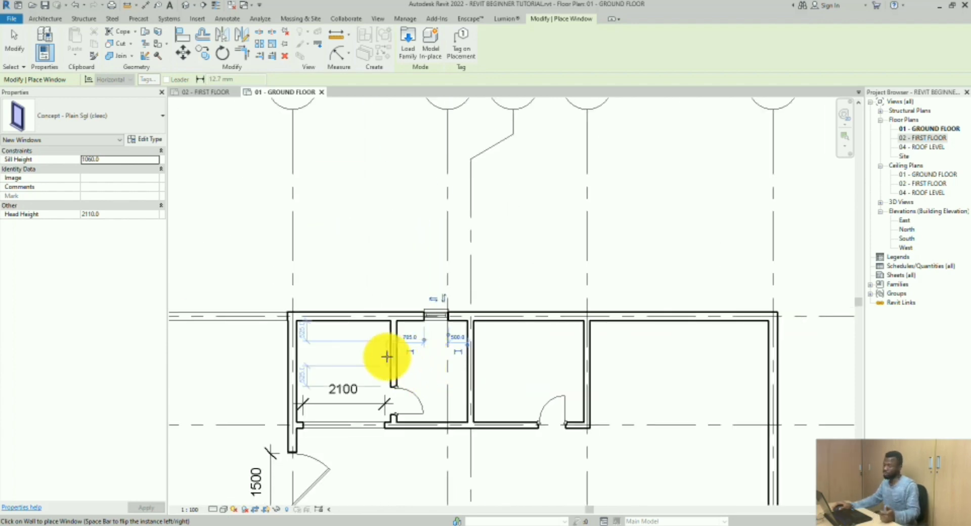
scroll(344, 281, down, 2)
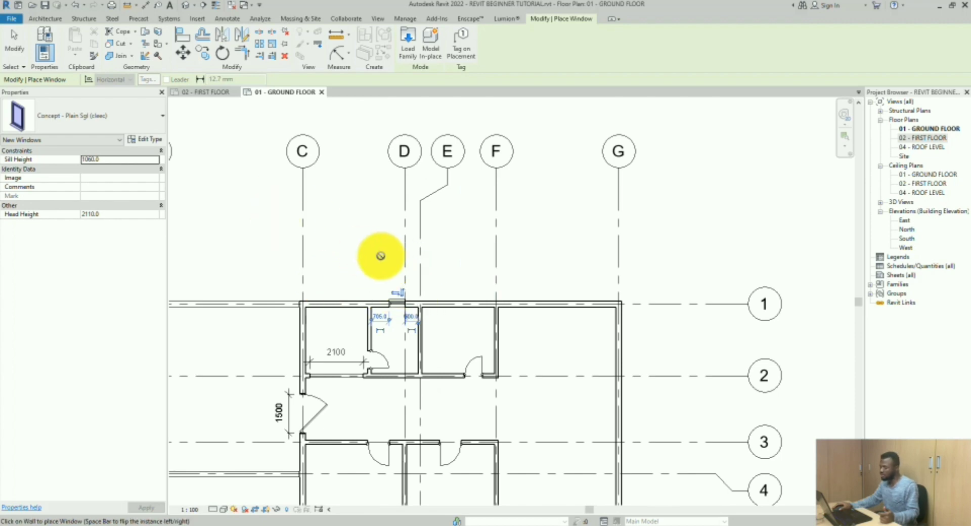
scroll(399, 258, down, 2)
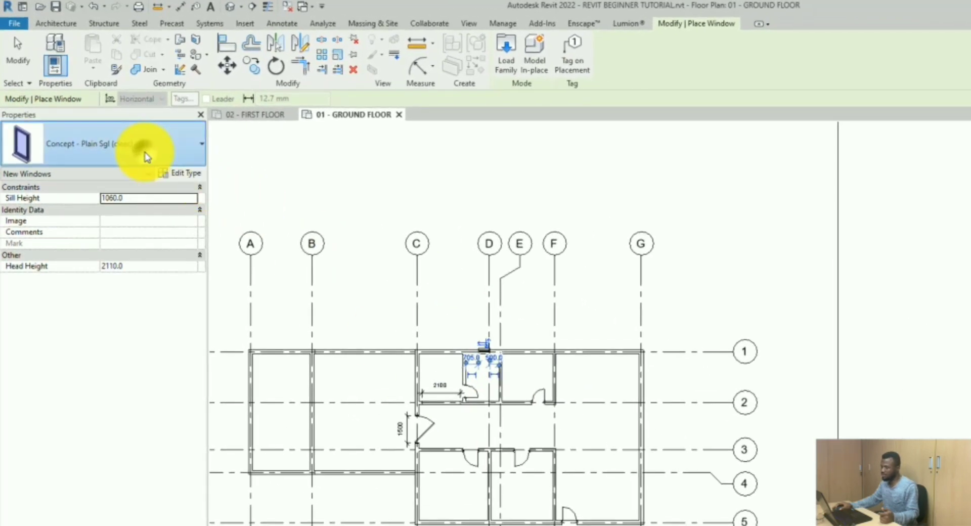
click(147, 157)
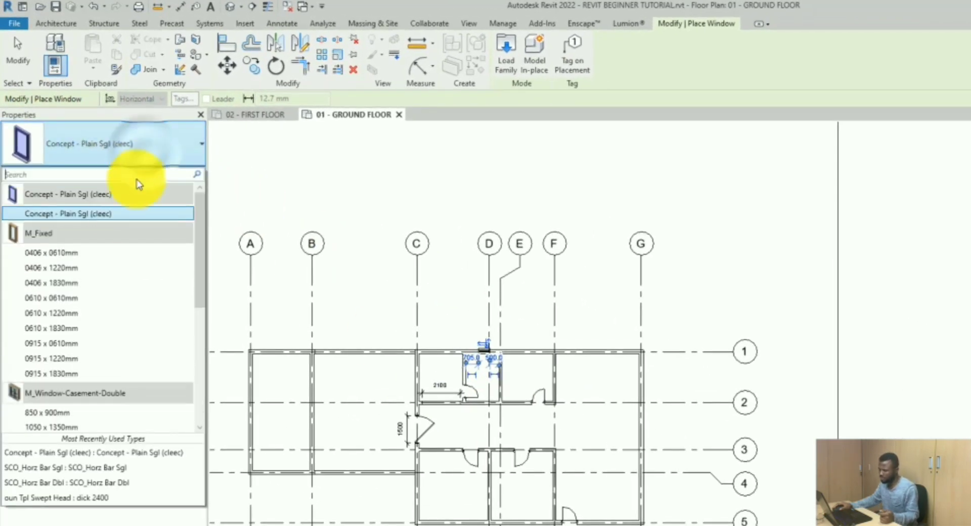
scroll(115, 287, down, 10)
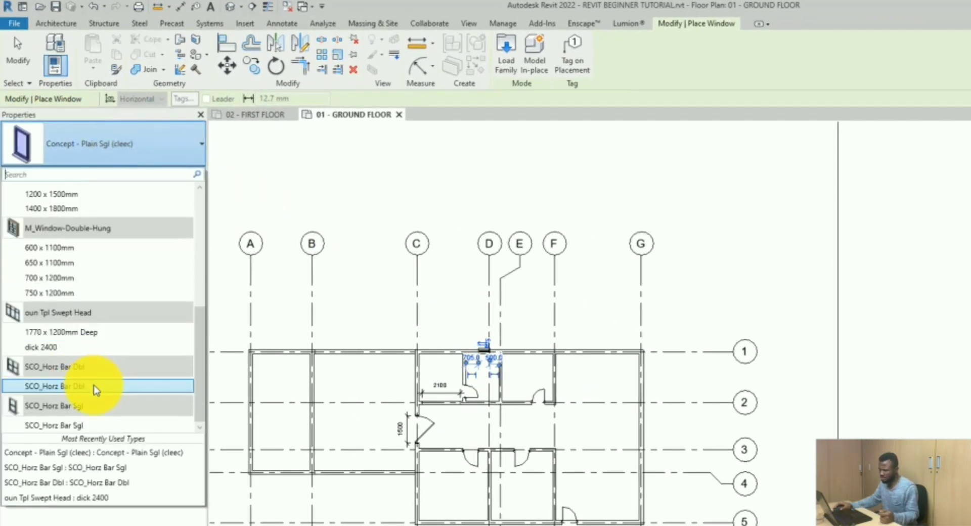
click(88, 386)
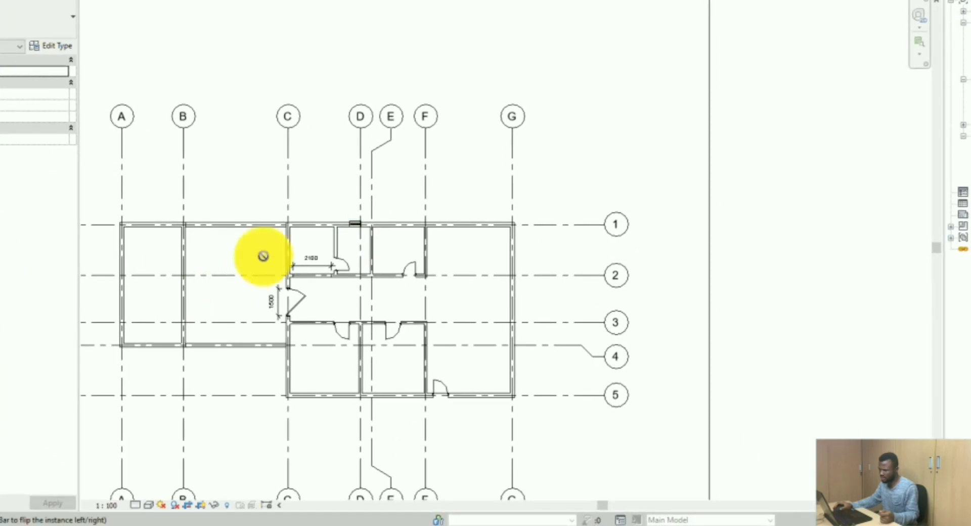
scroll(342, 284, up, 3)
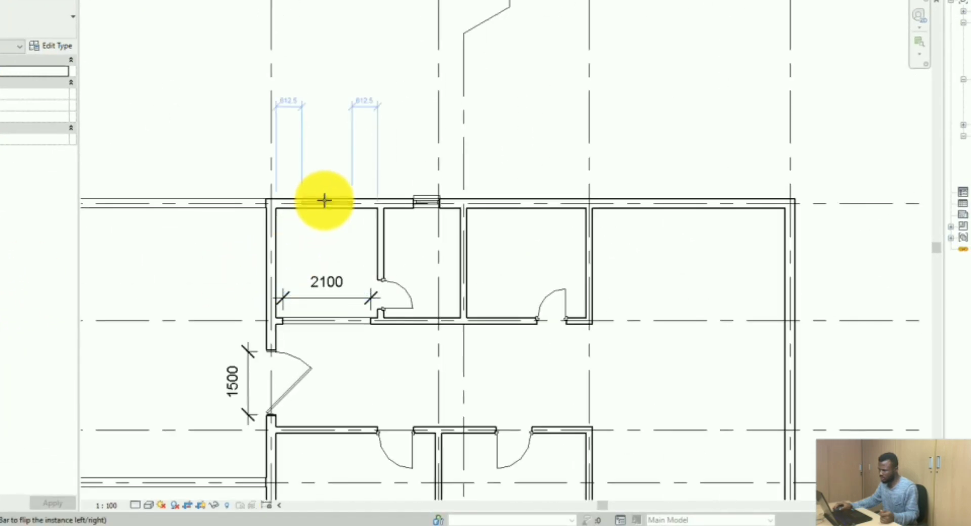
click(324, 201)
Step: Place SCO_Horz Bar Dbl windows centred in the grid 5 wall of both rooms between grids C and F
scroll(341, 131, down, 3)
scroll(331, 131, down, 2)
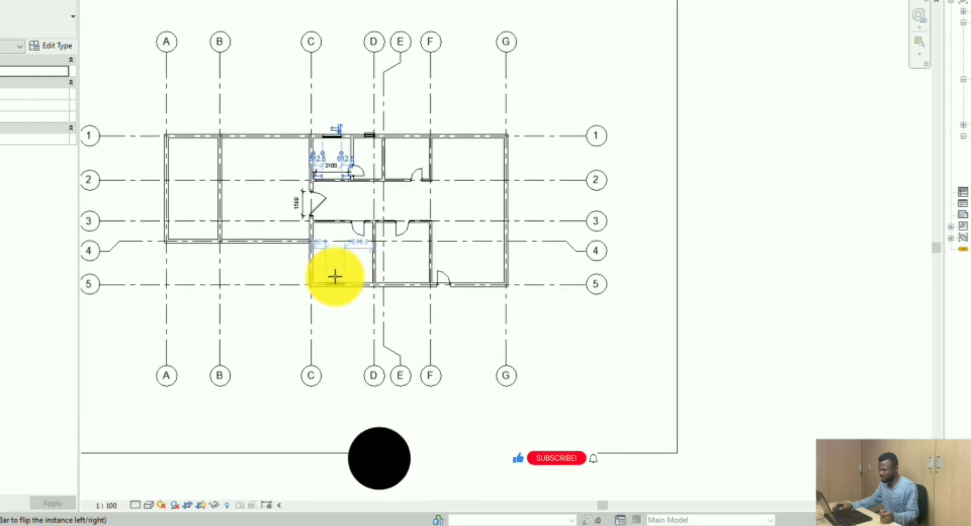
scroll(335, 276, up, 3)
click(356, 292)
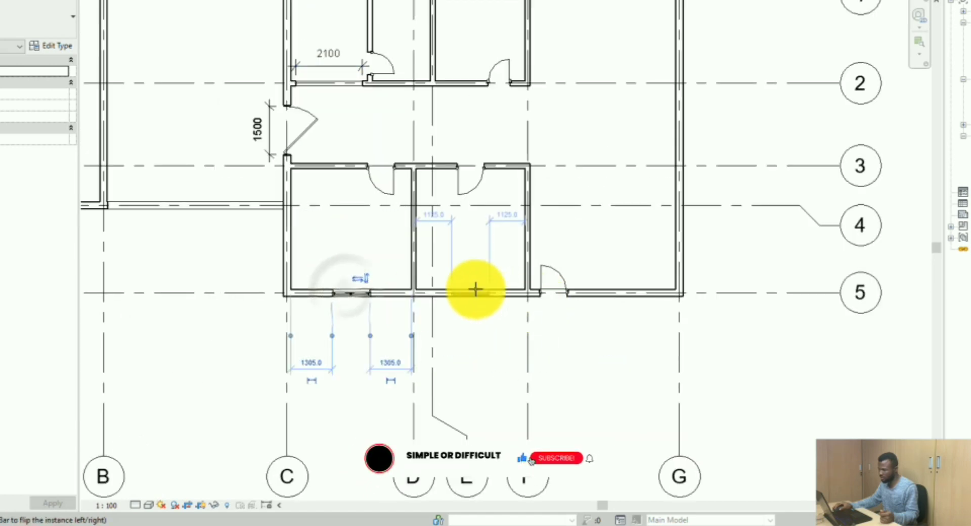
click(470, 293)
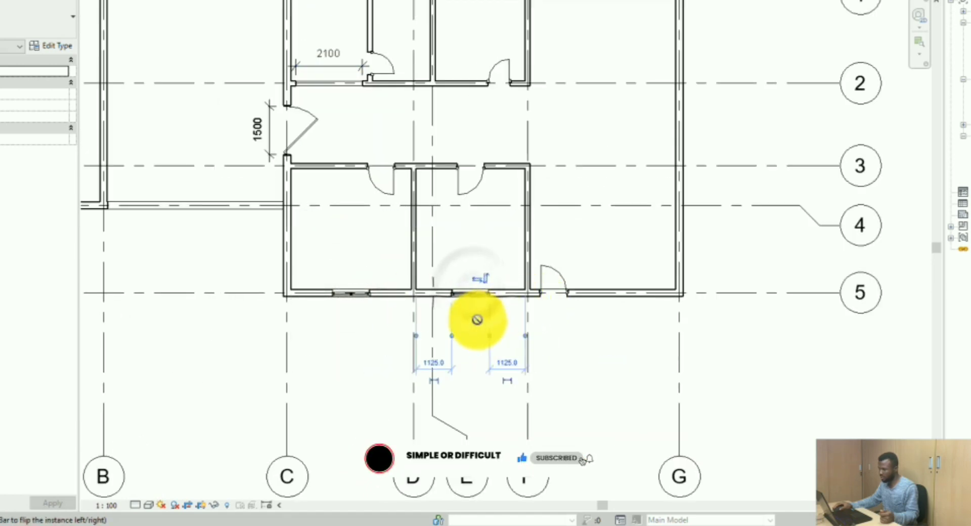
Step: Place another SCO_Horz Bar Dbl window centred in the grid 1 wall between grids E and F, and end window placement
scroll(477, 320, down, 2)
scroll(518, 115, up, 2)
scroll(518, 115, up, 1)
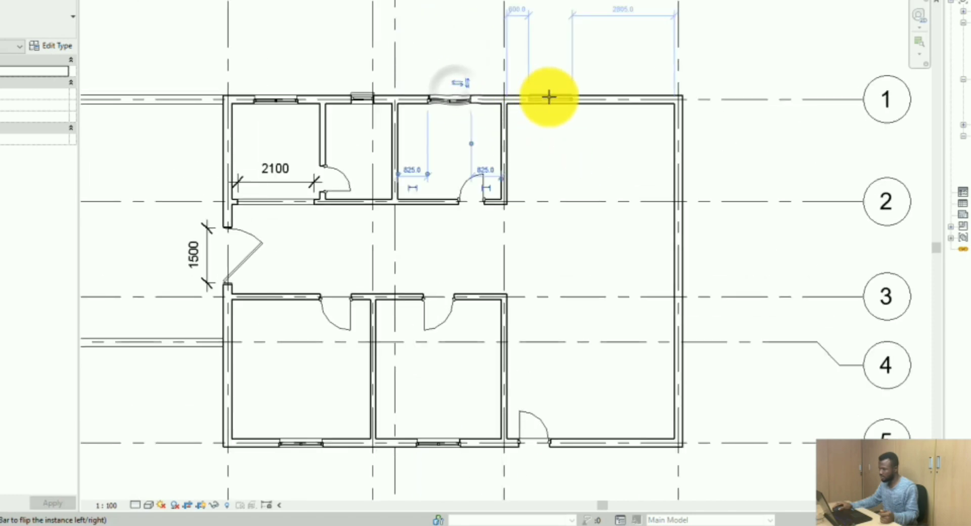
scroll(550, 97, down, 3)
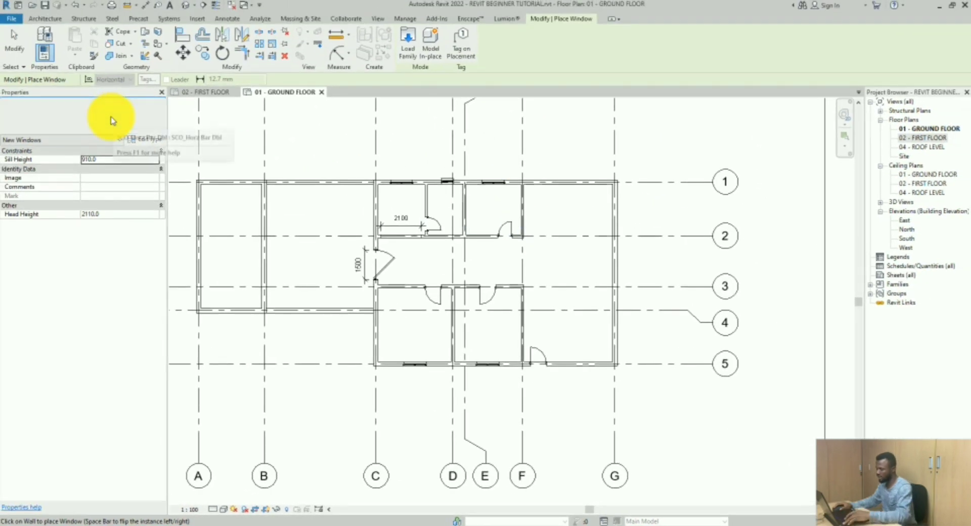
key(Escape)
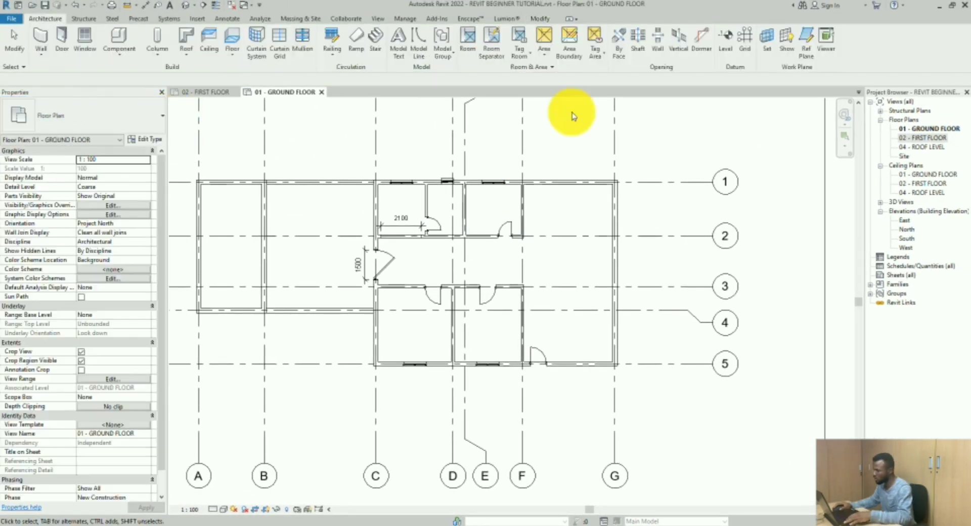
Step: Open the 02 - FIRST FLOOR plan and place two SCO_Horz Bar Dbl windows in the grid 1 wall of the room between grids C and E
double_click(923, 138)
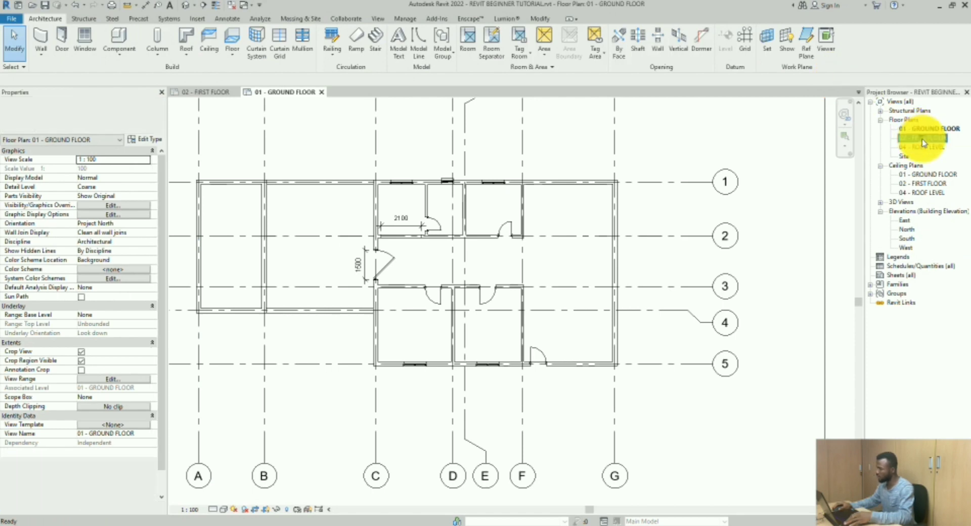
click(85, 39)
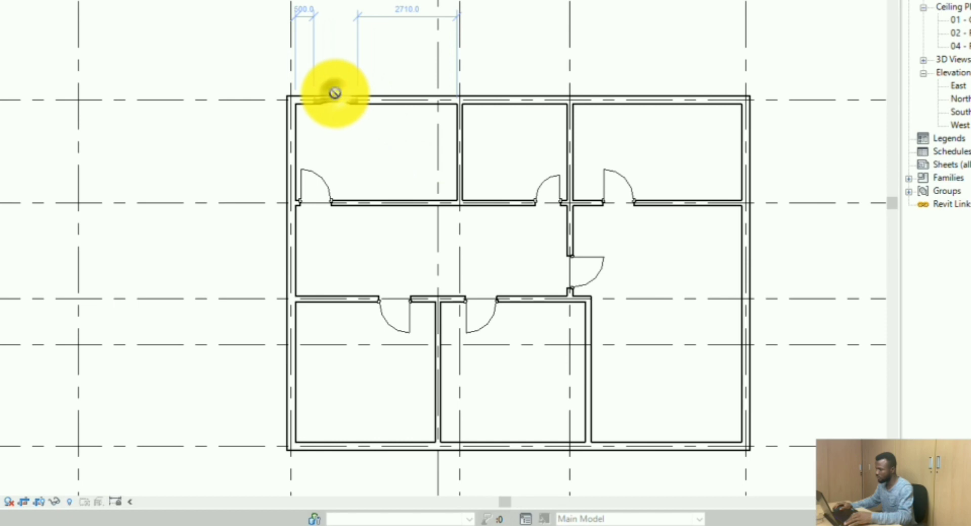
click(335, 93)
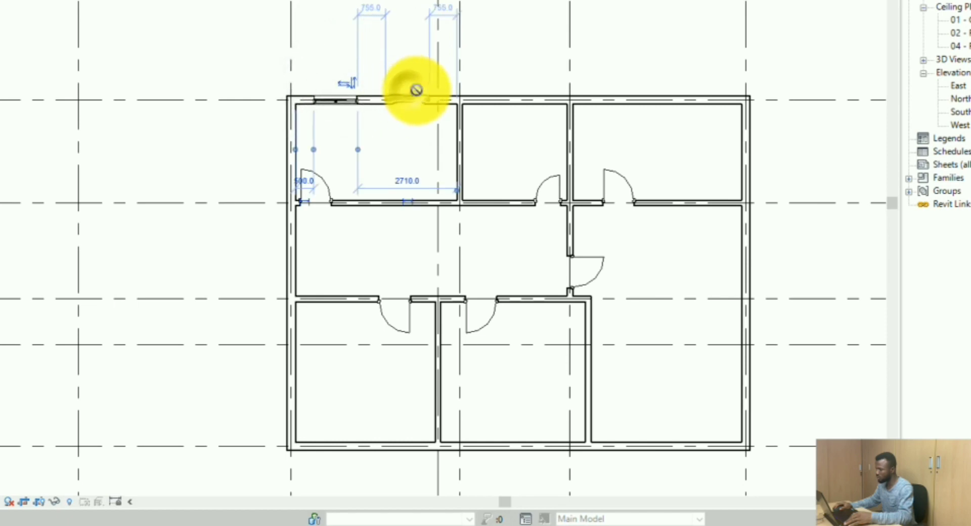
click(408, 98)
scroll(344, 132, down, 2)
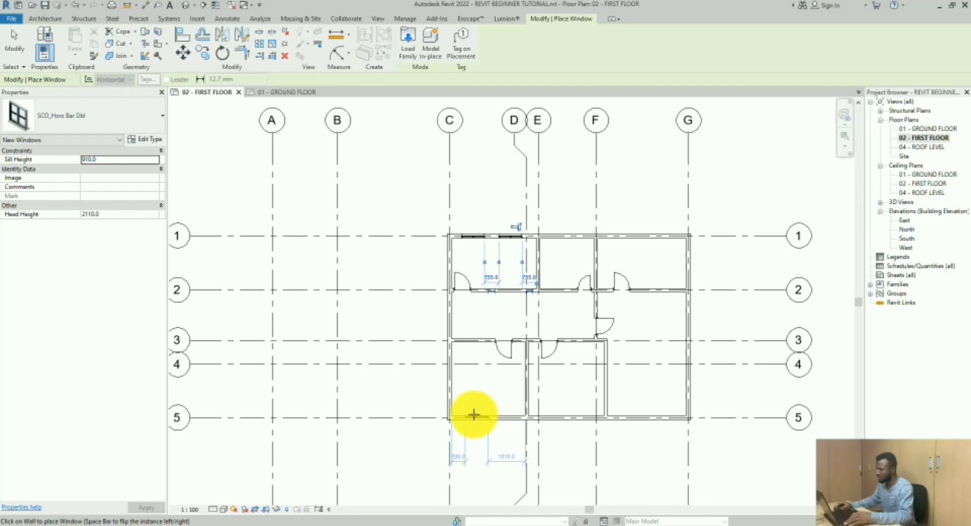
Step: Place oun Tpl Swept Head 1770 x 1200mm Deep windows in the grid 5 wall of both rooms between C and F, and in the grid G wall between grids 4 and 5
click(95, 115)
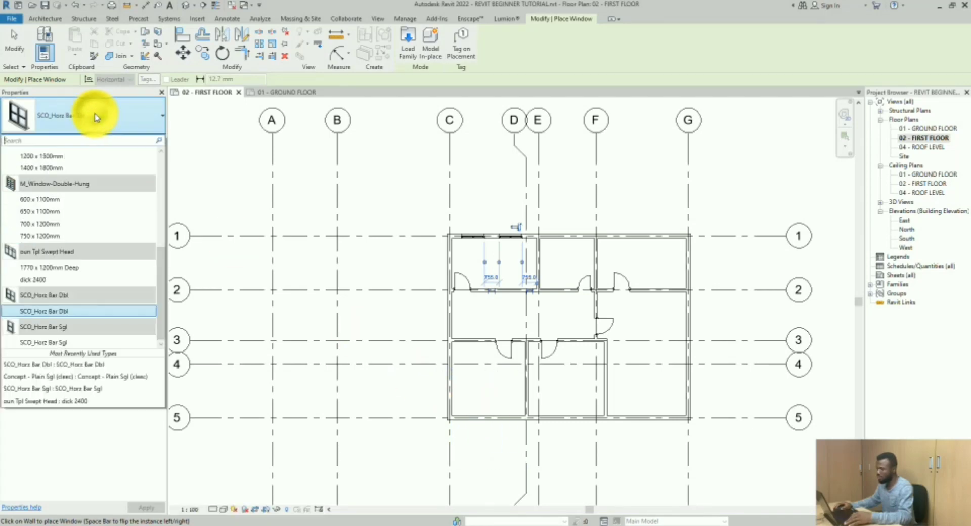
click(71, 270)
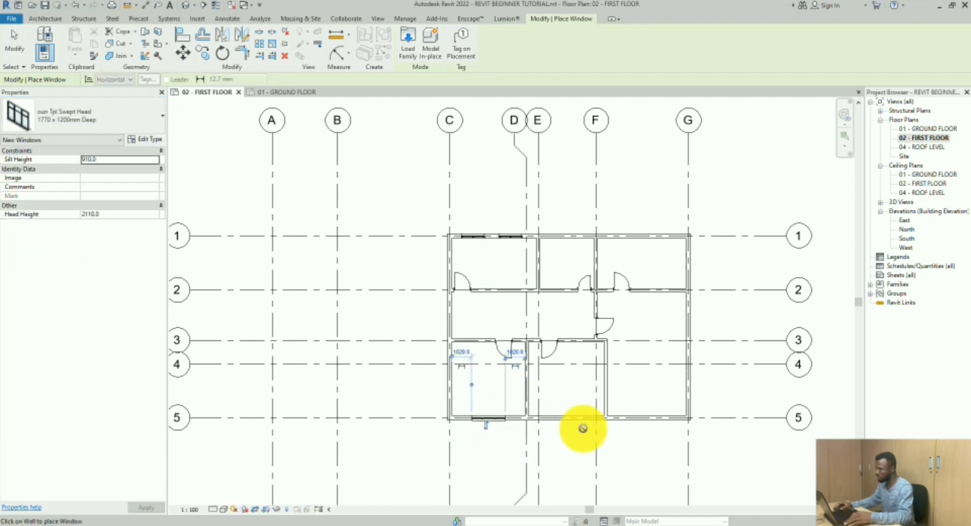
click(564, 418)
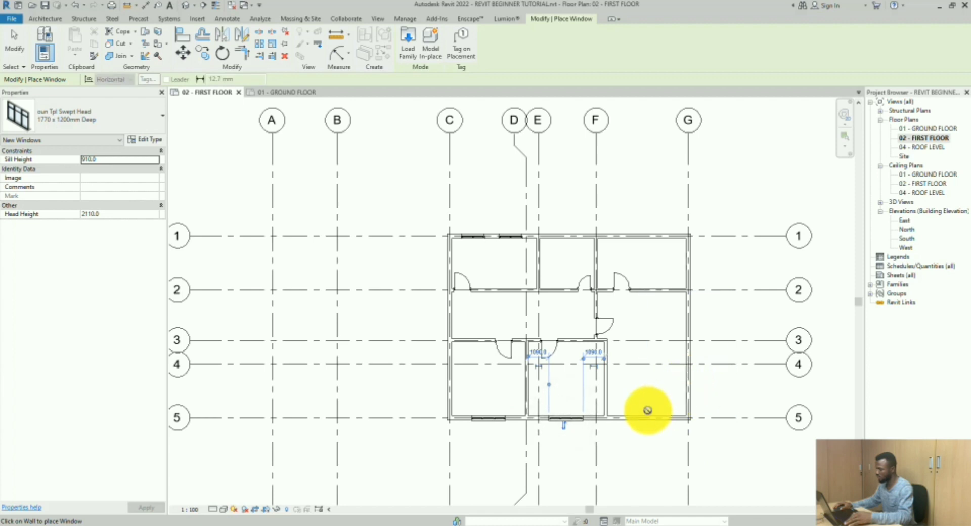
click(691, 380)
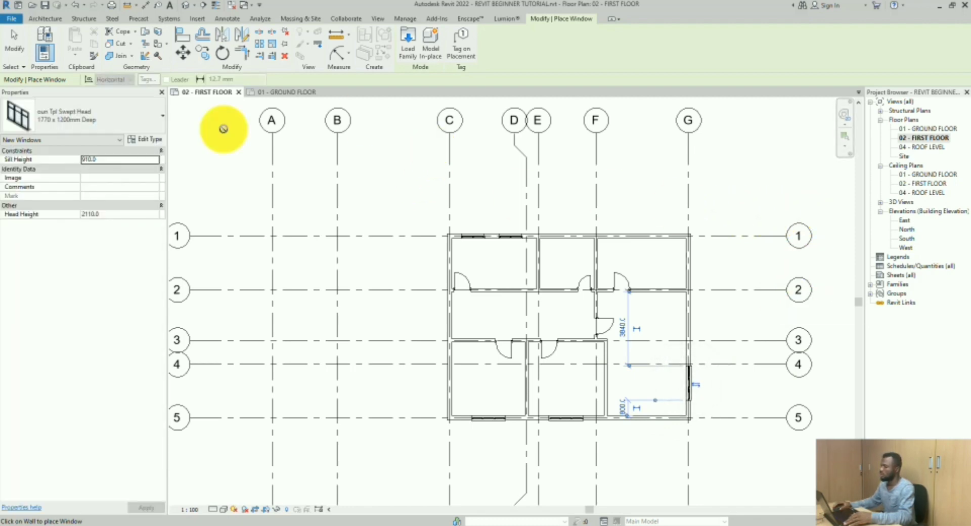
Step: Place one Concept - Plain Sgl (cleec) window in the grid 1 wall of each room between grids E and G, and end window placement
click(68, 126)
scroll(45, 193, up, 5)
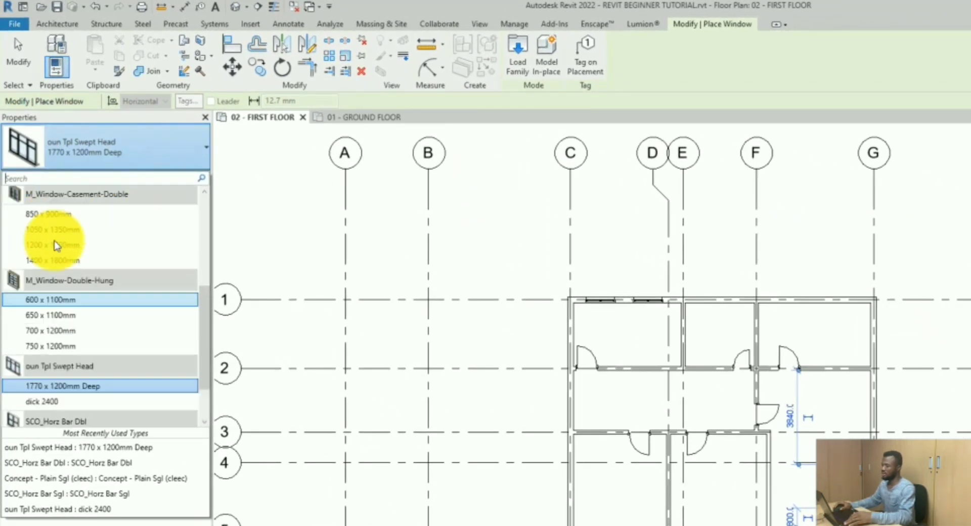
click(62, 223)
scroll(716, 319, up, 3)
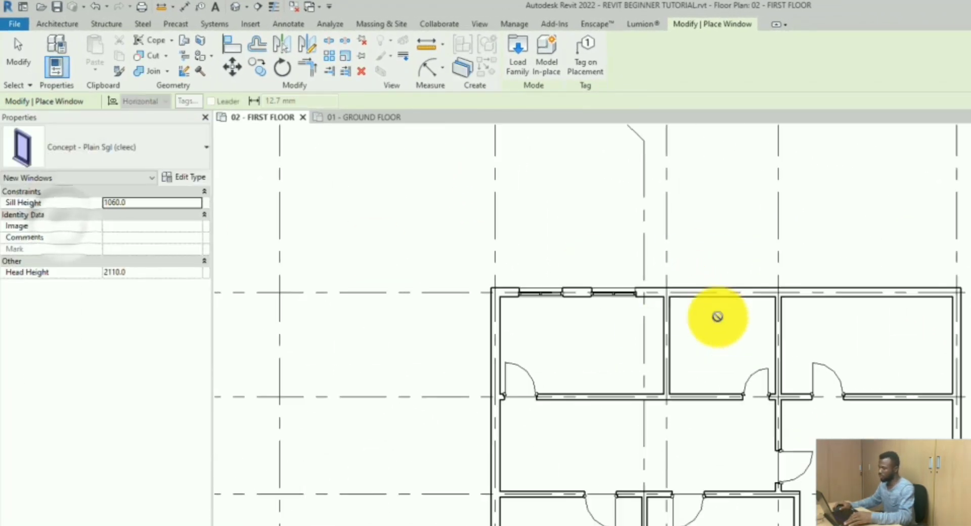
click(738, 288)
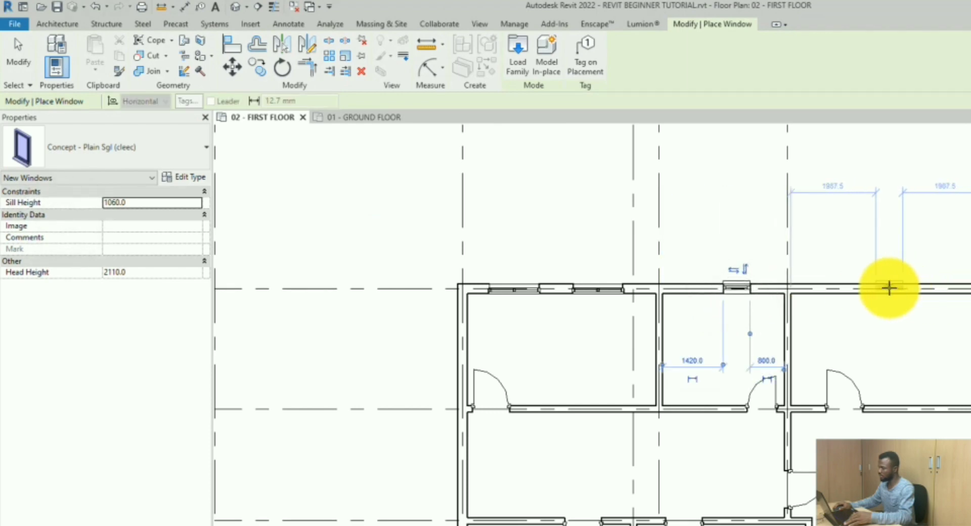
click(19, 53)
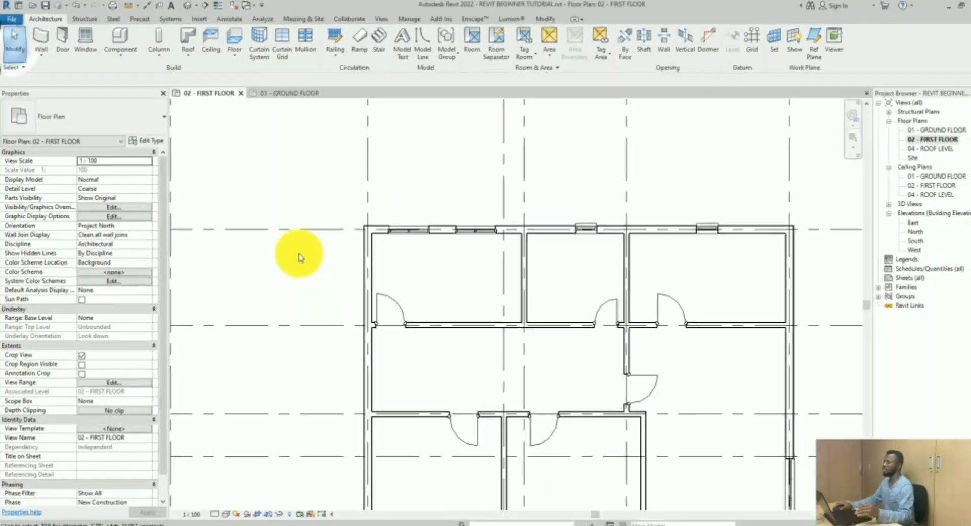
scroll(298, 257, down, 2)
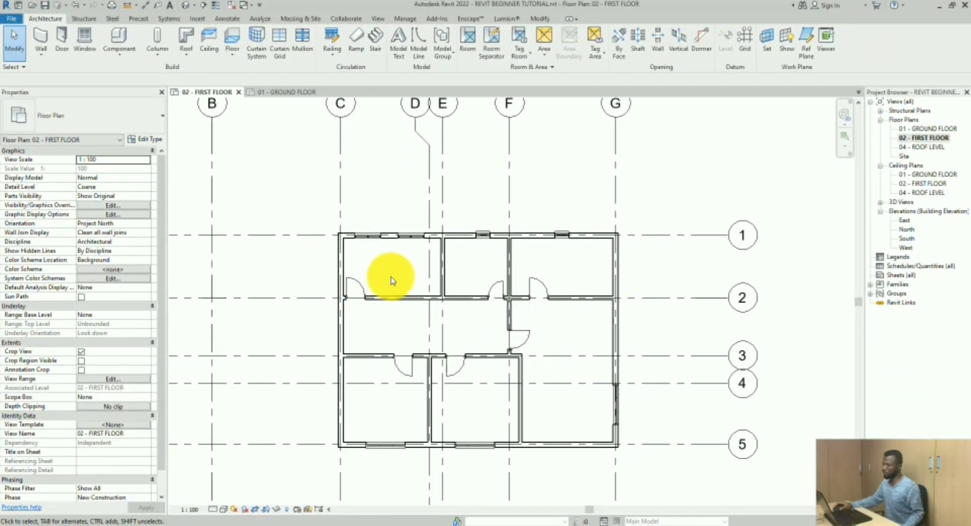
click(367, 247)
click(281, 131)
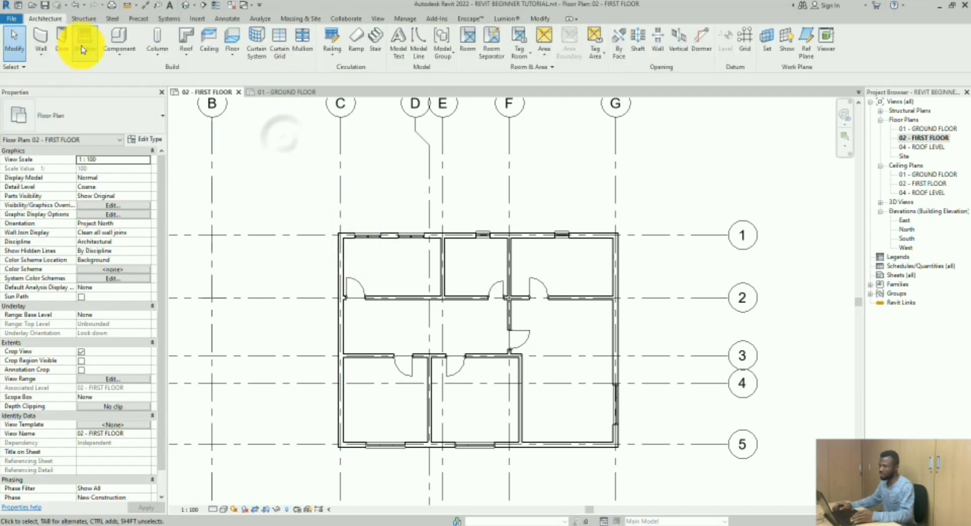
Step: Place an oun Tpl Swept Head 1770 x 1200mm Deep window in the grid C wall between grids 2 and 3, and end window placement
click(82, 49)
click(96, 112)
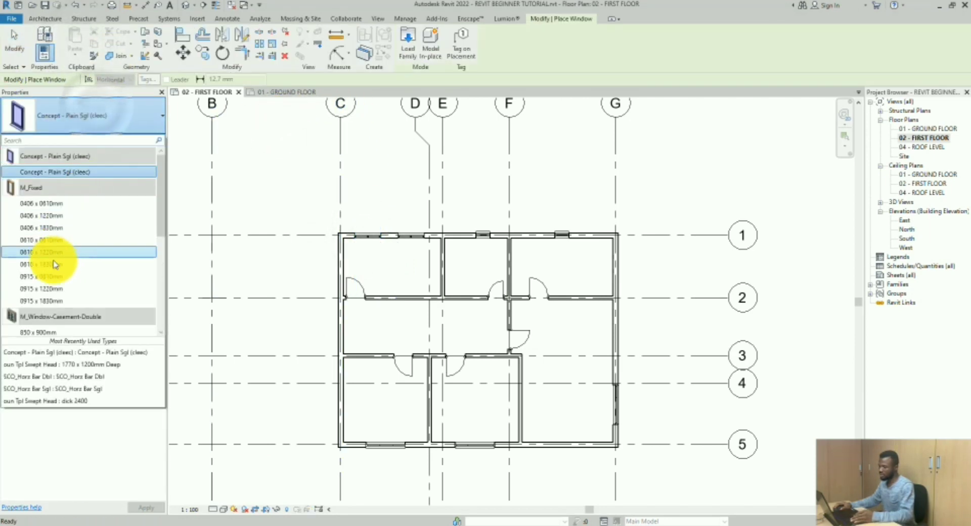
scroll(55, 263, down, 6)
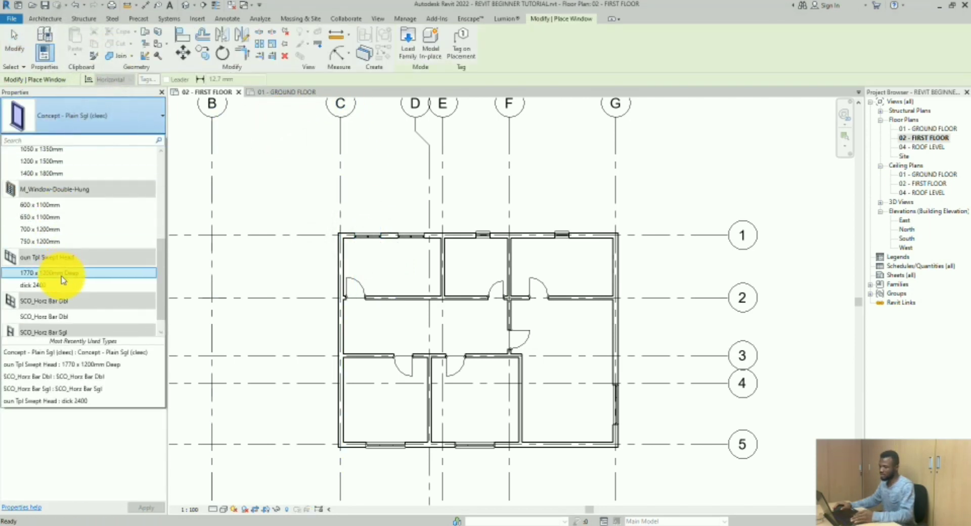
click(63, 273)
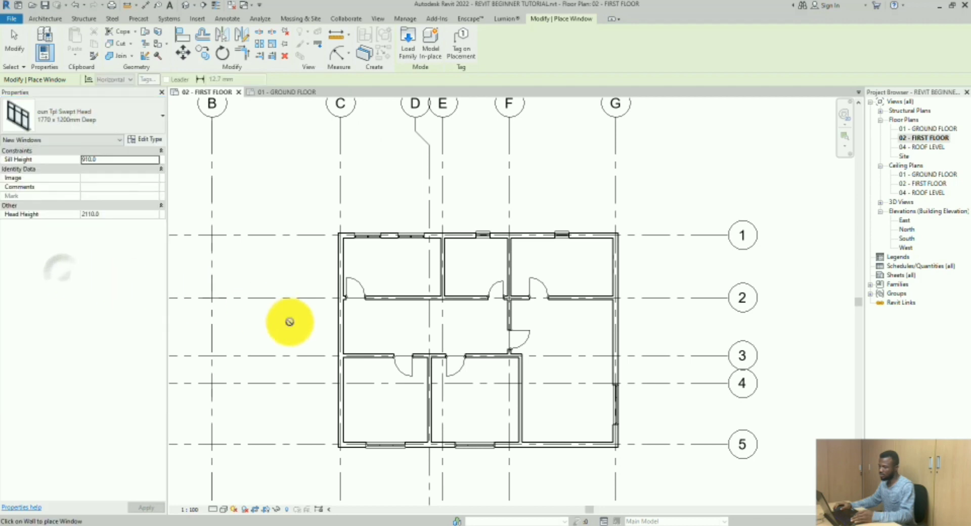
click(343, 325)
click(15, 41)
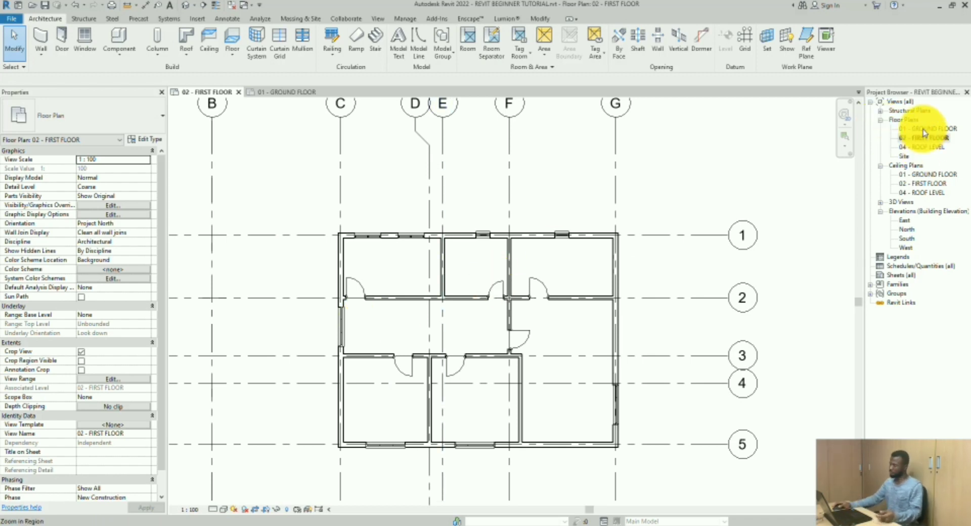
Step: In the 01 - GROUND FLOOR plan, duplicate the type of the small grid 1 window beside grid D as Concept - Plain Sgl - 600 x 600mm
double_click(941, 130)
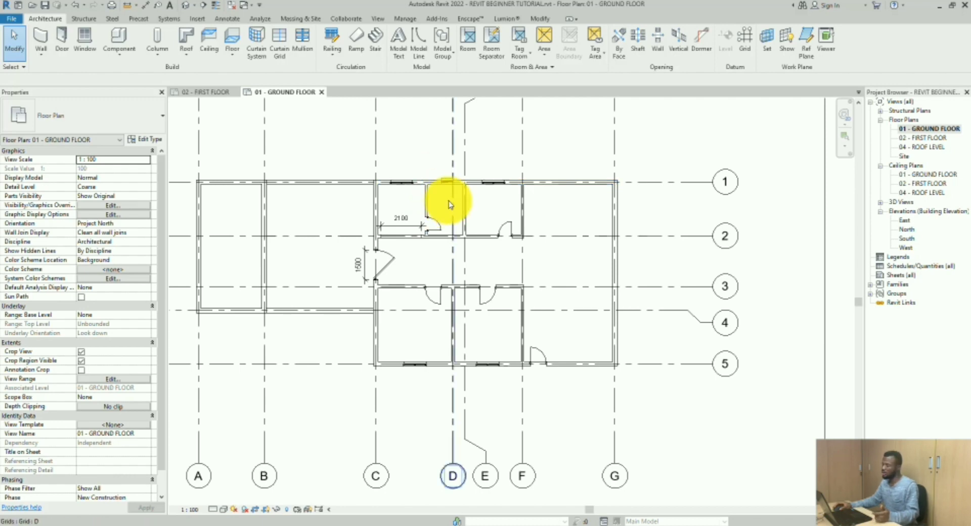
scroll(449, 204, up, 4)
click(446, 175)
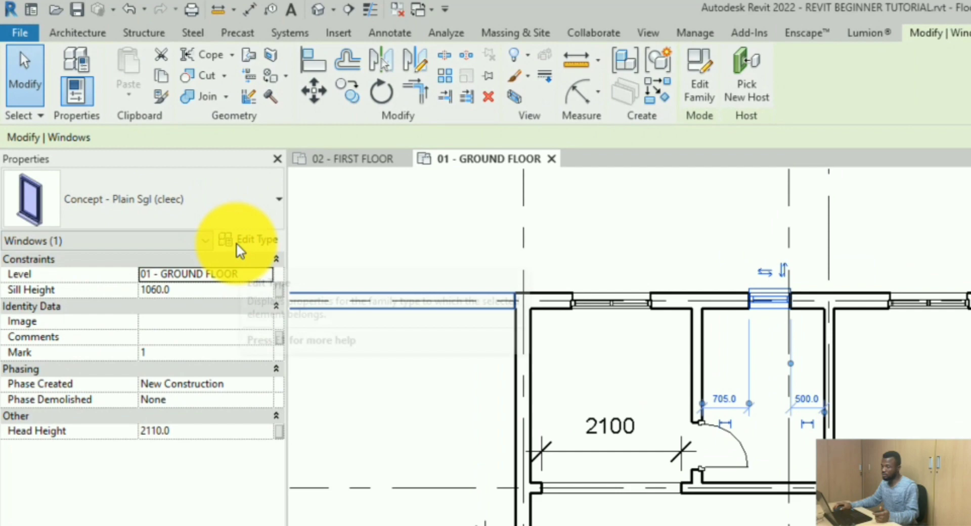
click(137, 140)
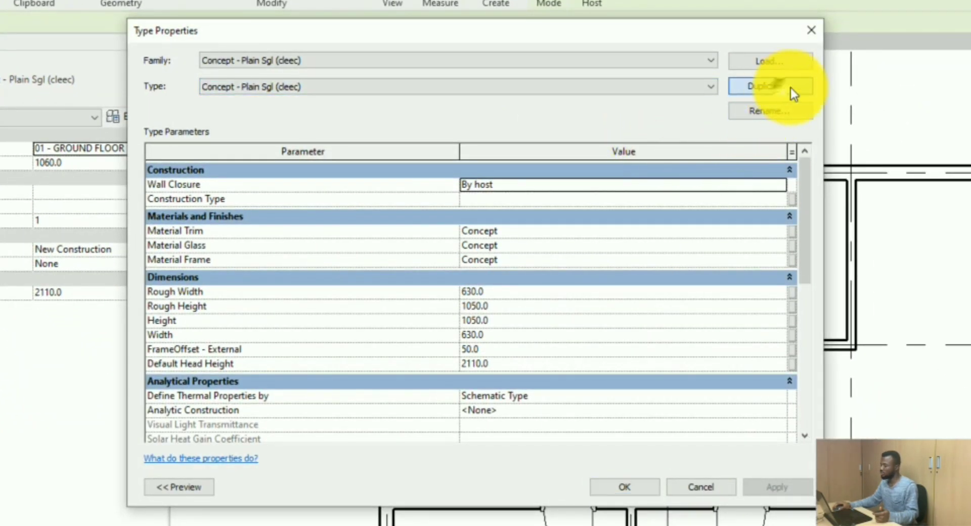
click(790, 87)
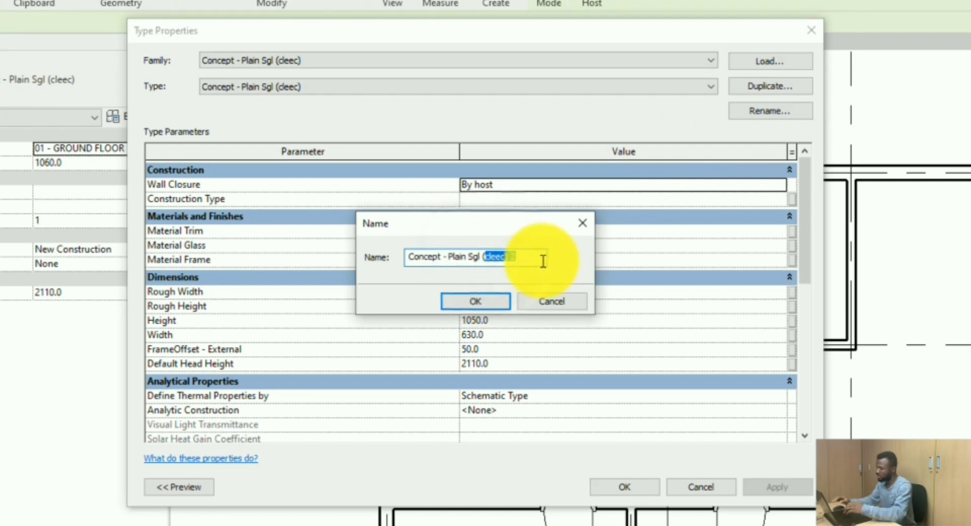
key(BackSpace)
text(- 600 x 600)
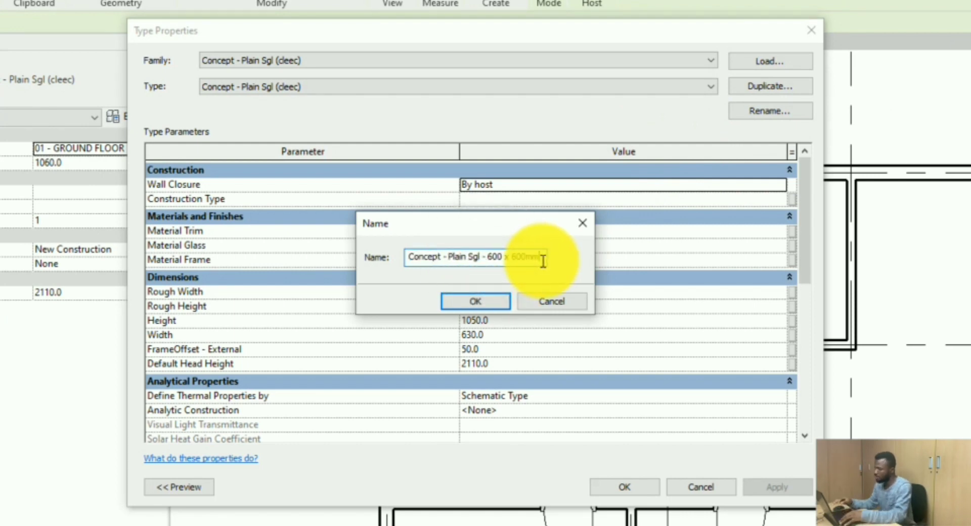
text(mm)
click(480, 301)
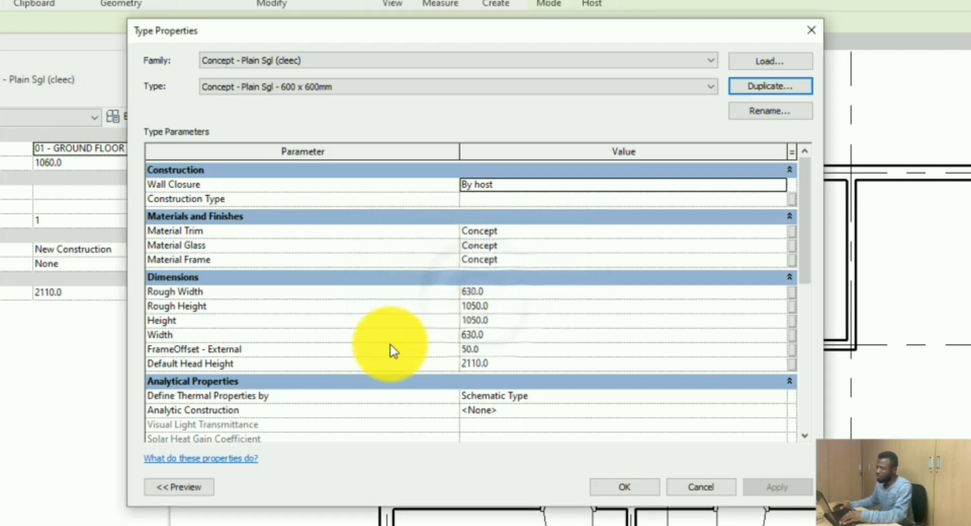
Step: Set the duplicated Plain Sgl type's width and height to 600 mm and apply it to the selected window
click(513, 336)
text(600 x )
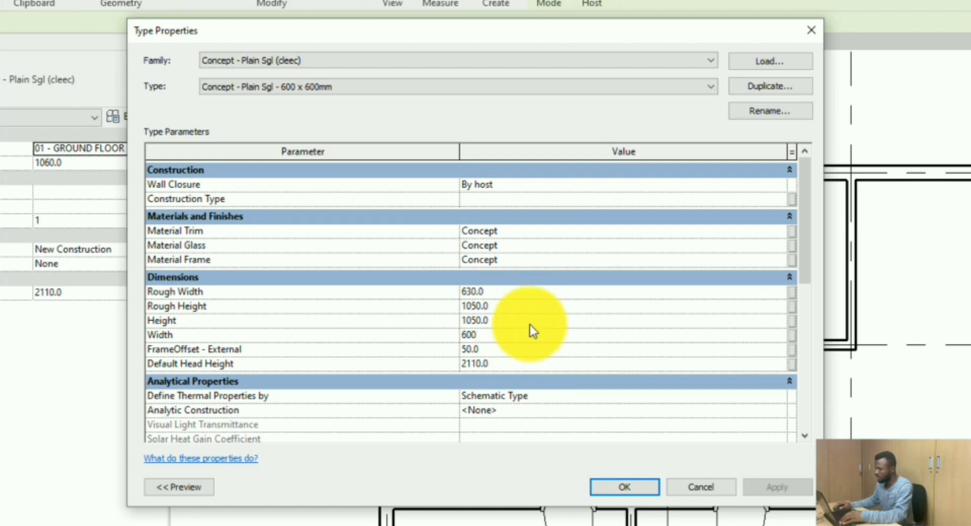
text(600)
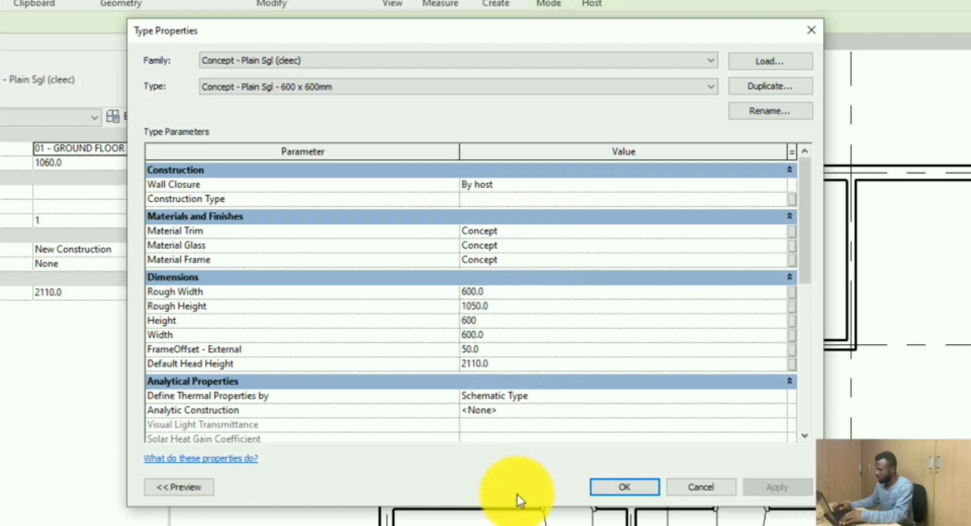
click(595, 480)
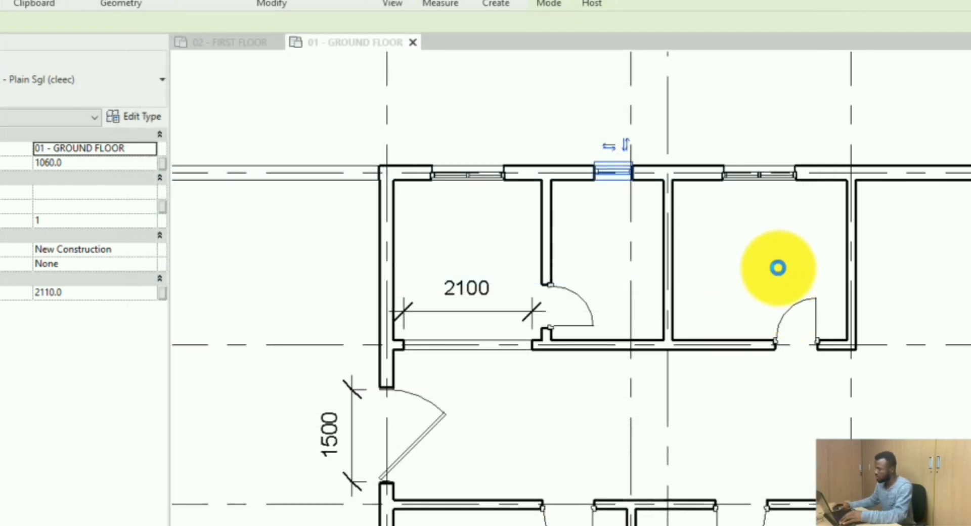
scroll(560, 154, down, 3)
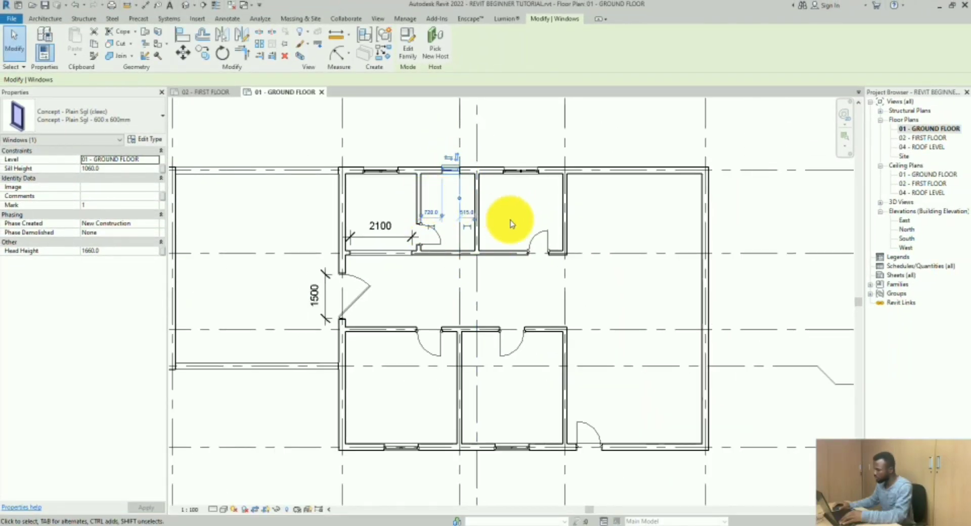
Step: Duplicate the type of the grid 1 window in the room beside grid C as SCO_Horz Bar Dbl - 1500 X1200mm
click(396, 181)
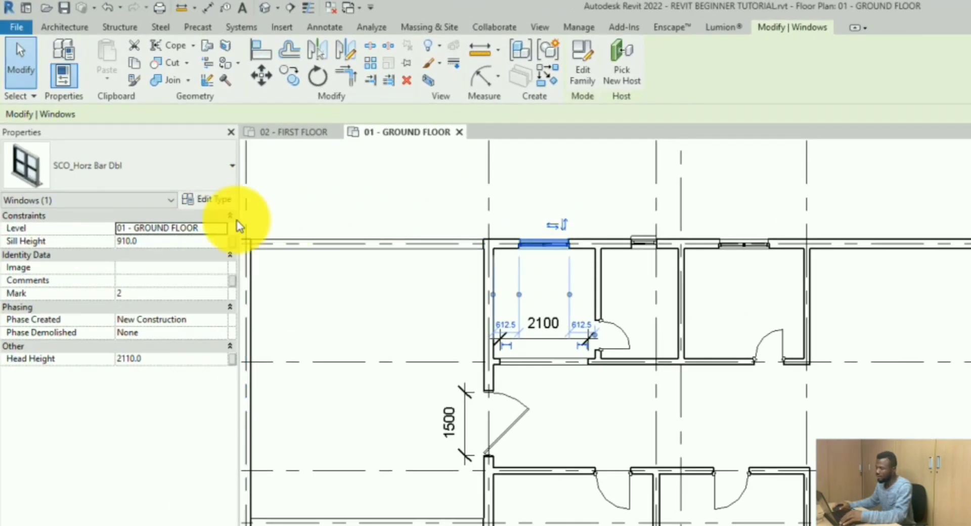
click(205, 199)
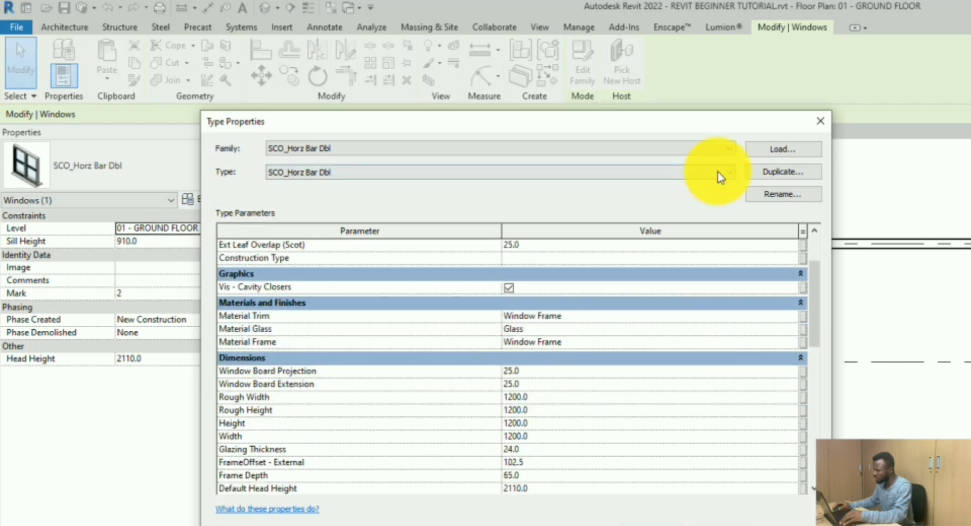
click(781, 173)
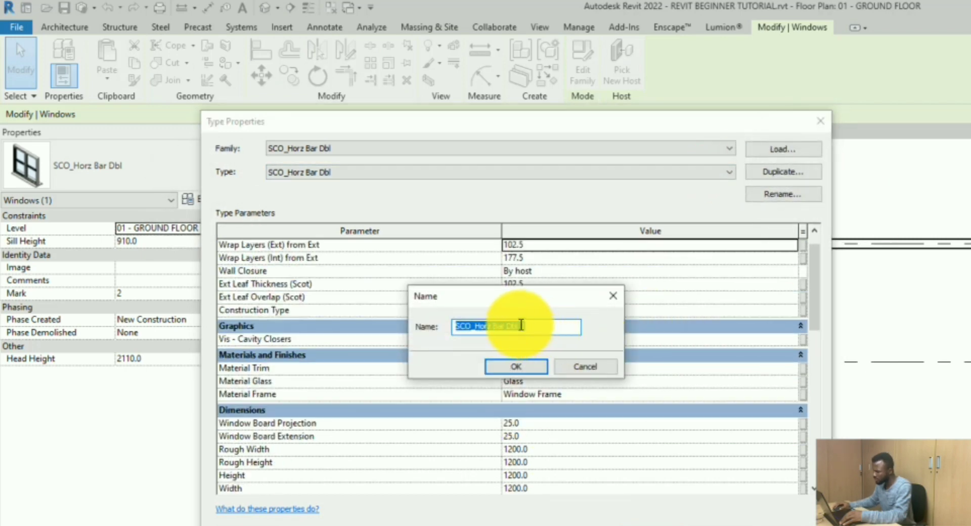
click(537, 327)
key(BackSpace)
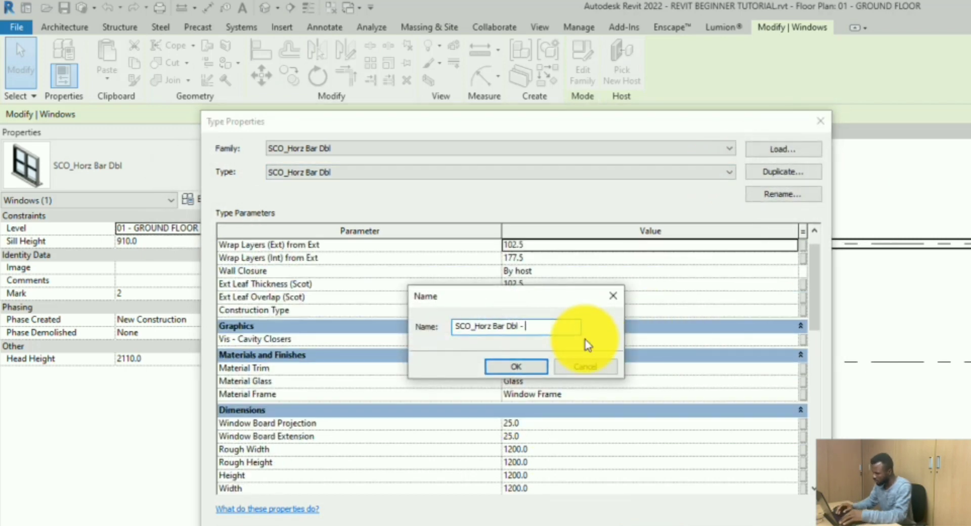
text(- 1500 x 1200mm)
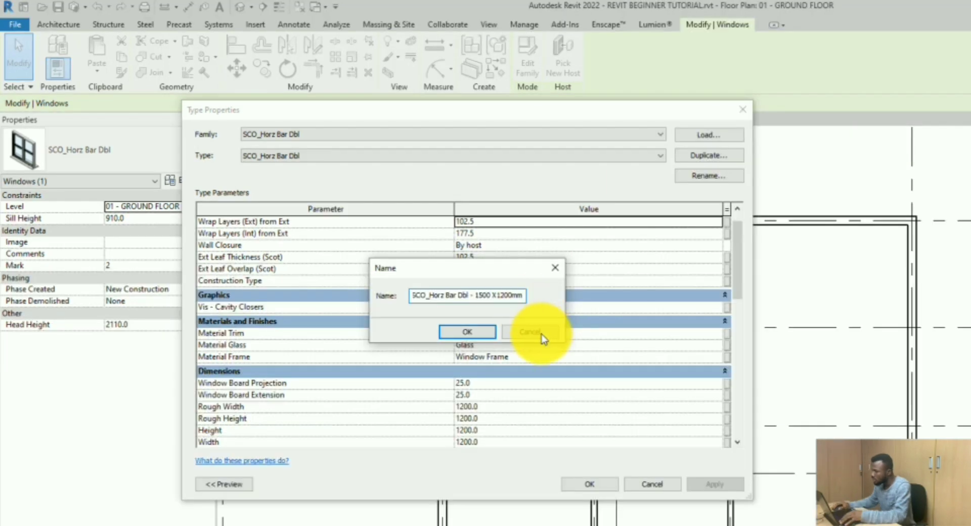
click(515, 366)
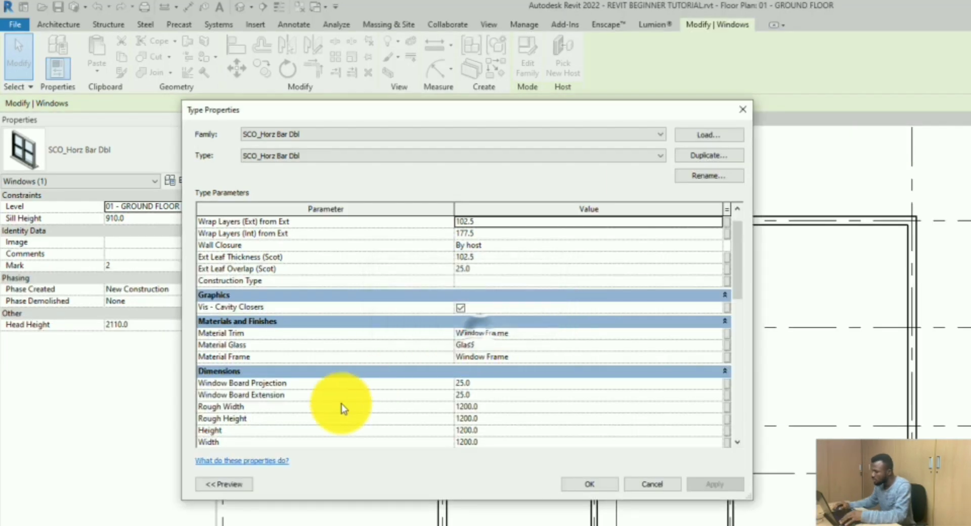
Step: Set the duplicated Horz Bar Dbl type's height to 1200 mm and width to 1500 mm, and apply it to the selected window
scroll(341, 407, down, 2)
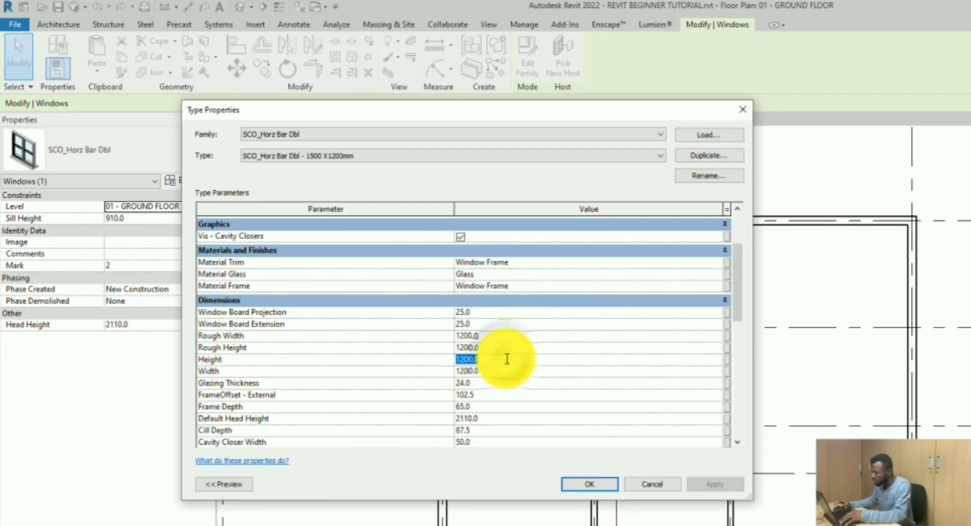
text(15)
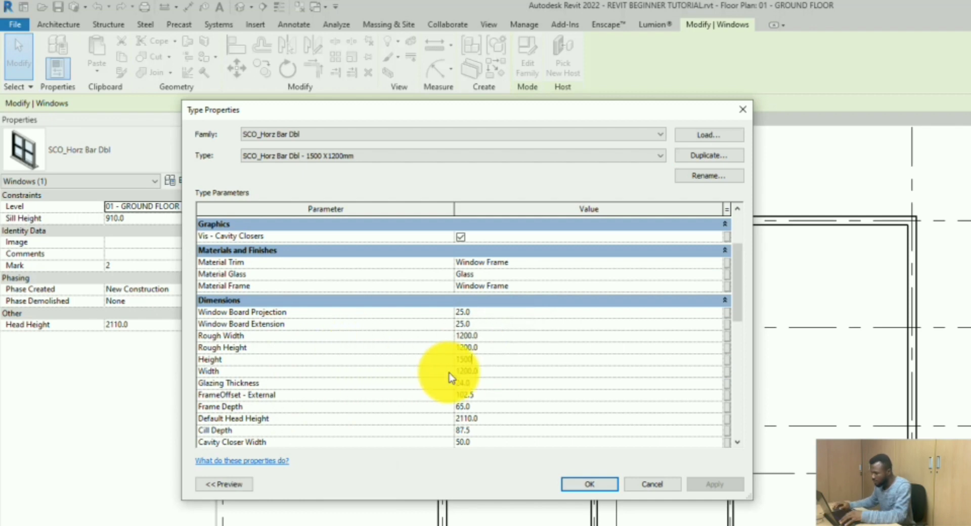
double_click(454, 361)
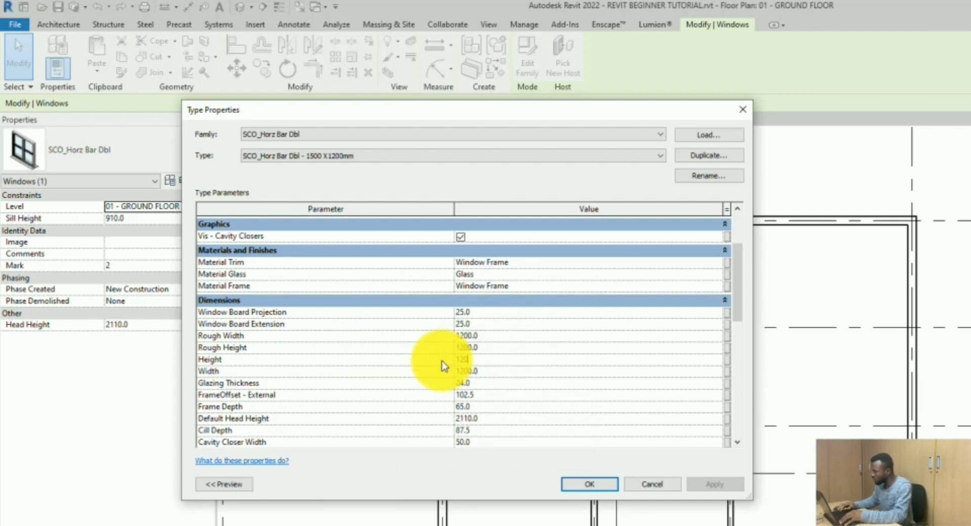
click(521, 373)
text(150)
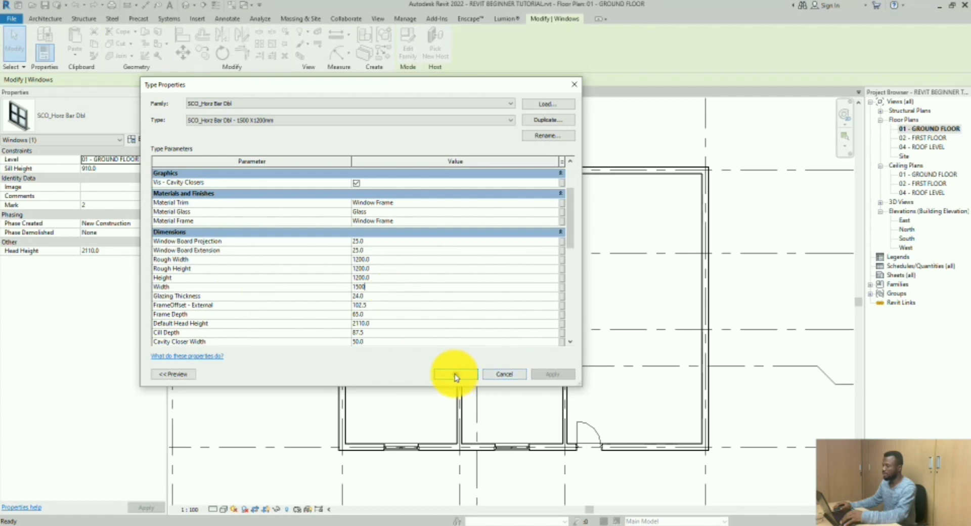
click(455, 374)
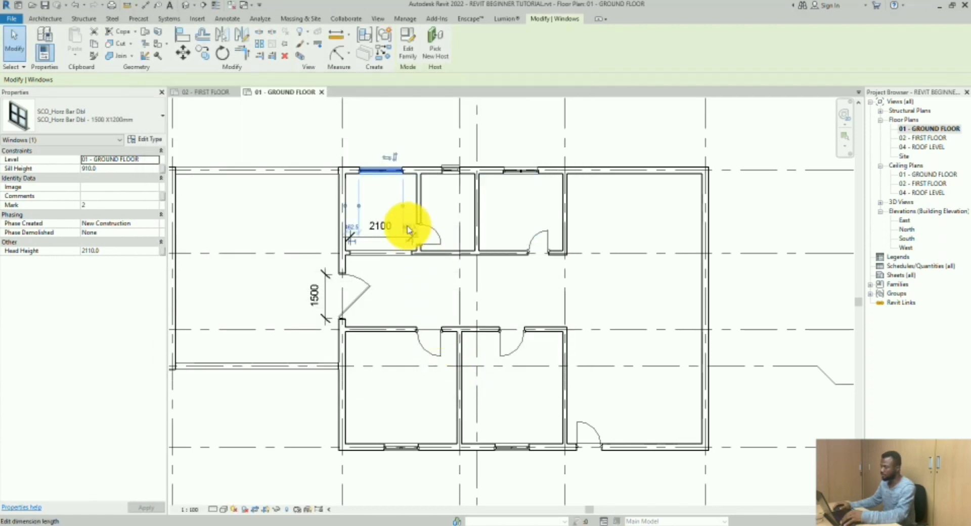
Step: Change the grid 5 window between grids C and D to the type SCO_Horz Bar Dbl - 1500 X1200mm
scroll(323, 197, down, 2)
click(354, 191)
scroll(354, 187, up, 1)
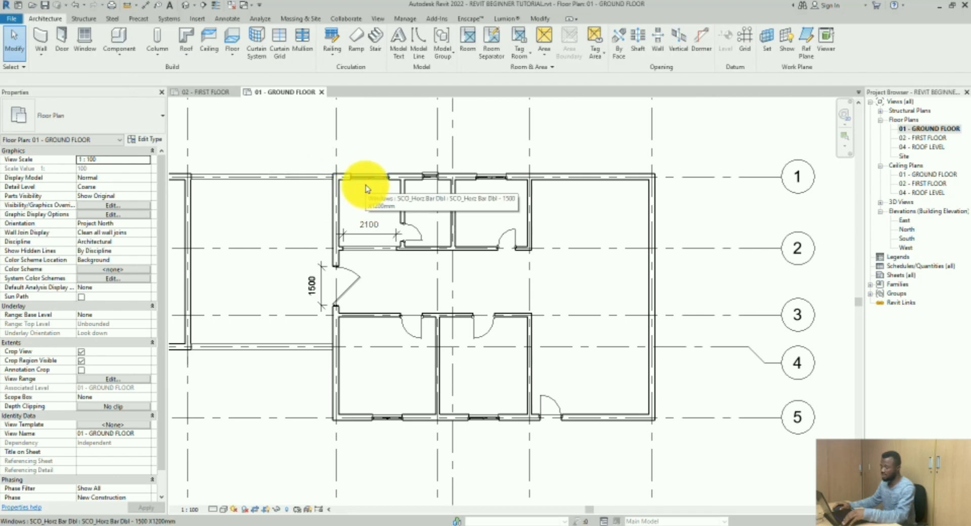
scroll(367, 187, down, 1)
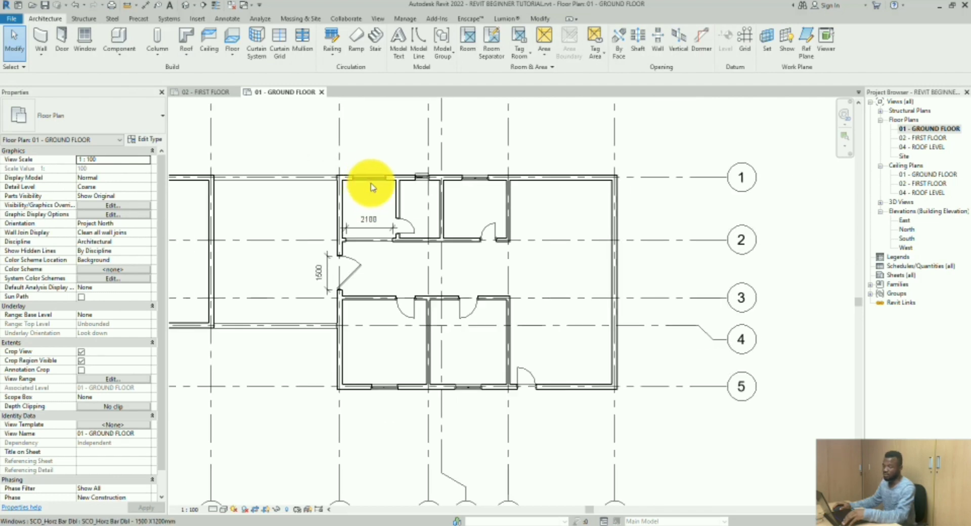
click(388, 389)
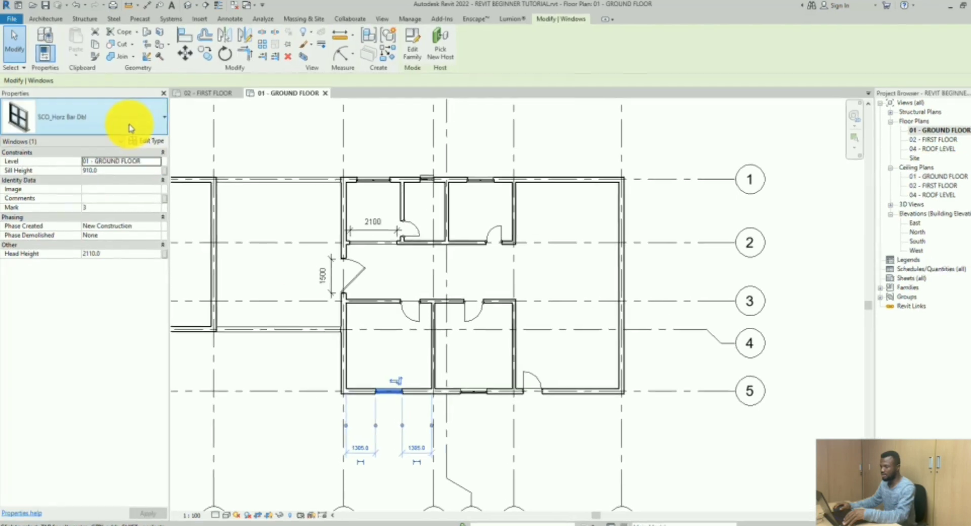
click(131, 127)
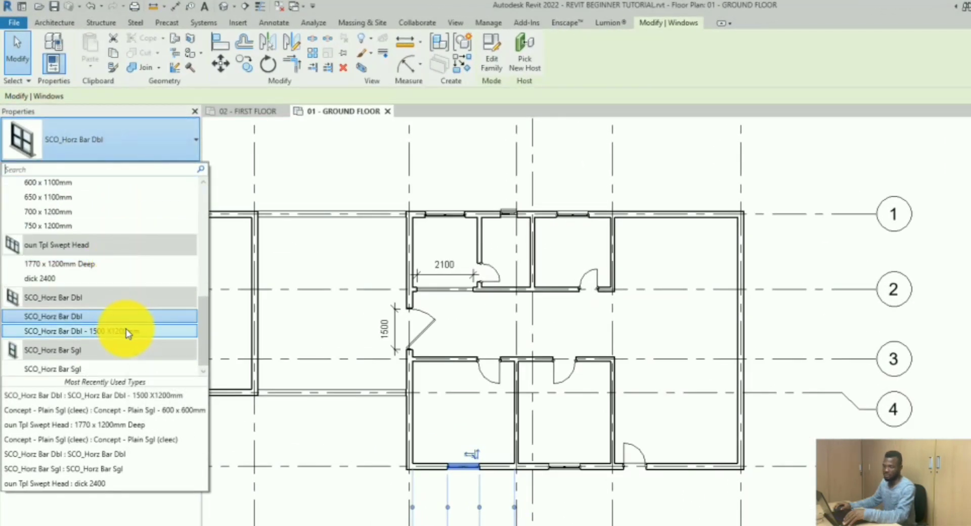
click(127, 332)
click(364, 480)
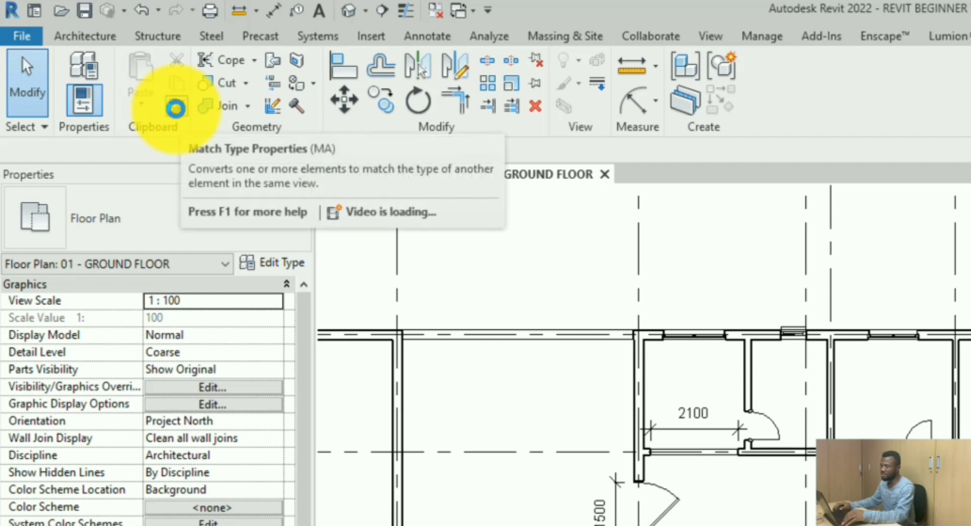
Step: Match the grid 5 windows on both sides of grid D to the type of the grid 1 window beside grid C
click(175, 108)
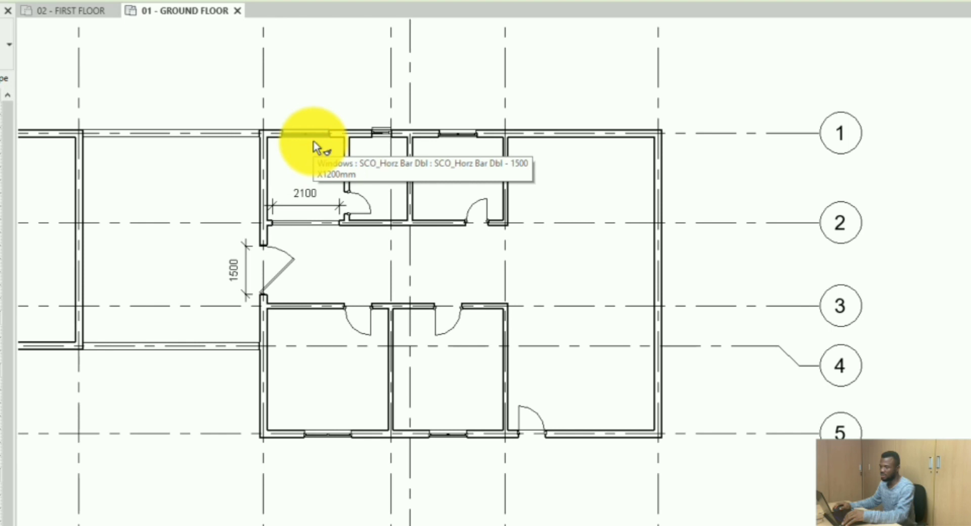
click(314, 142)
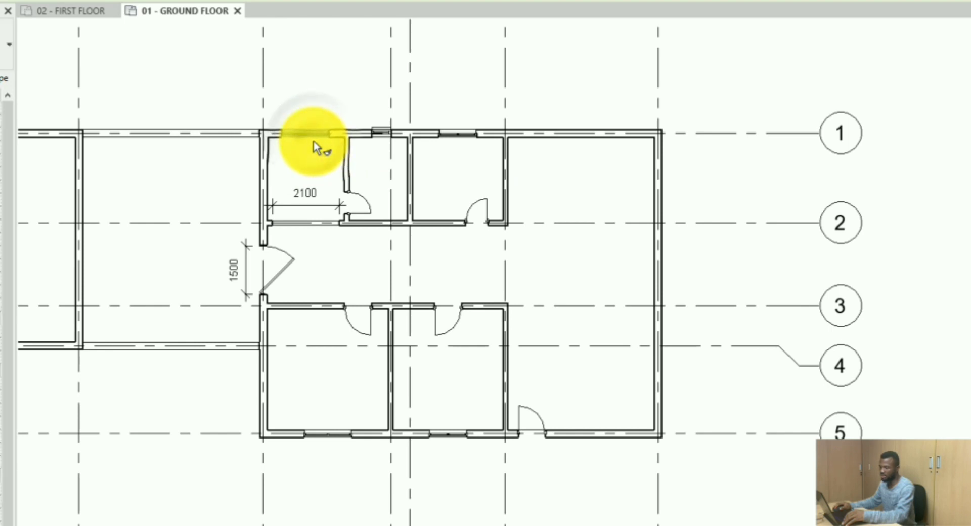
click(319, 433)
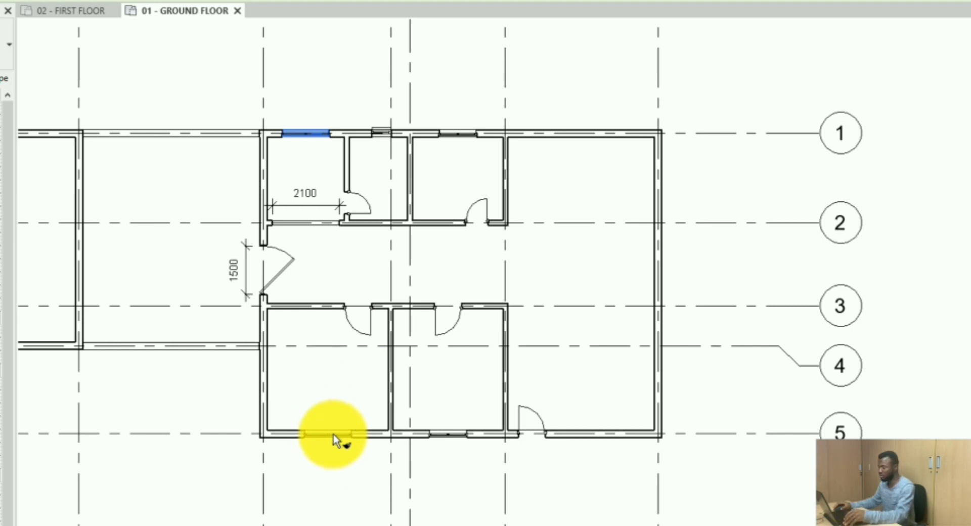
click(445, 433)
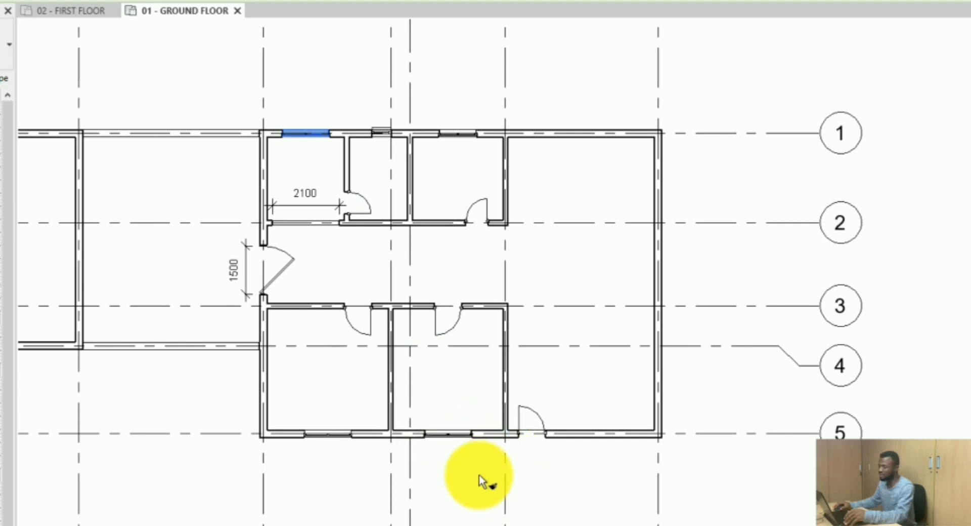
Step: Match the grid 1 window between grids E and F to the type of the grid 1 window beside grid C
click(295, 153)
click(464, 83)
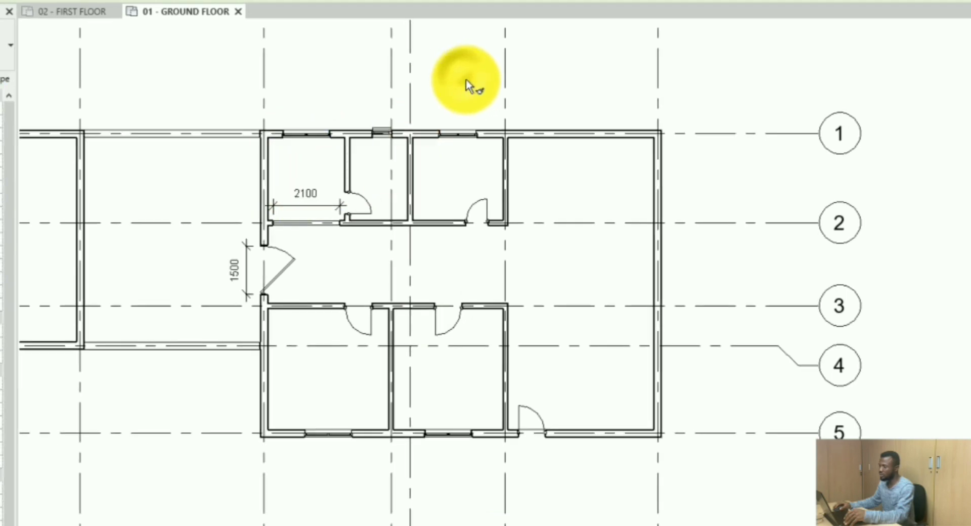
scroll(468, 86, up, 2)
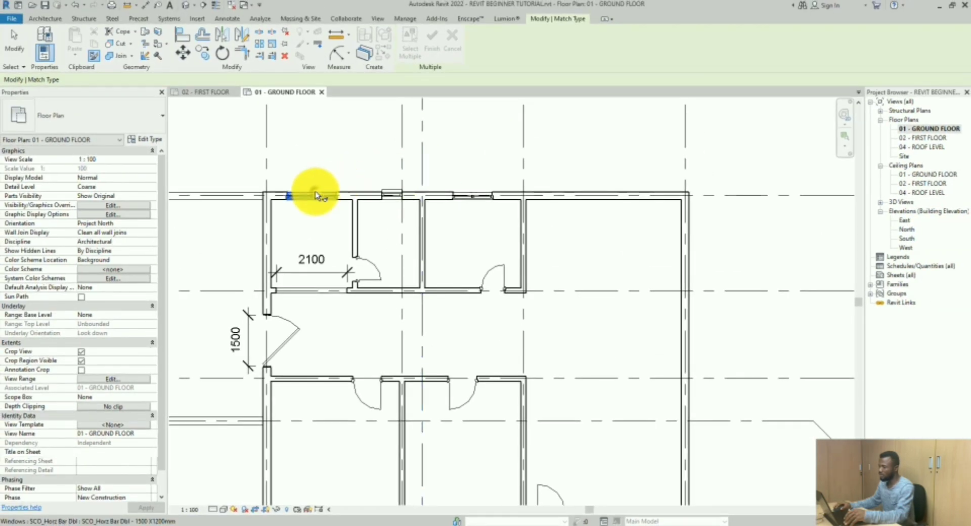
click(315, 195)
click(602, 142)
scroll(598, 143, down, 3)
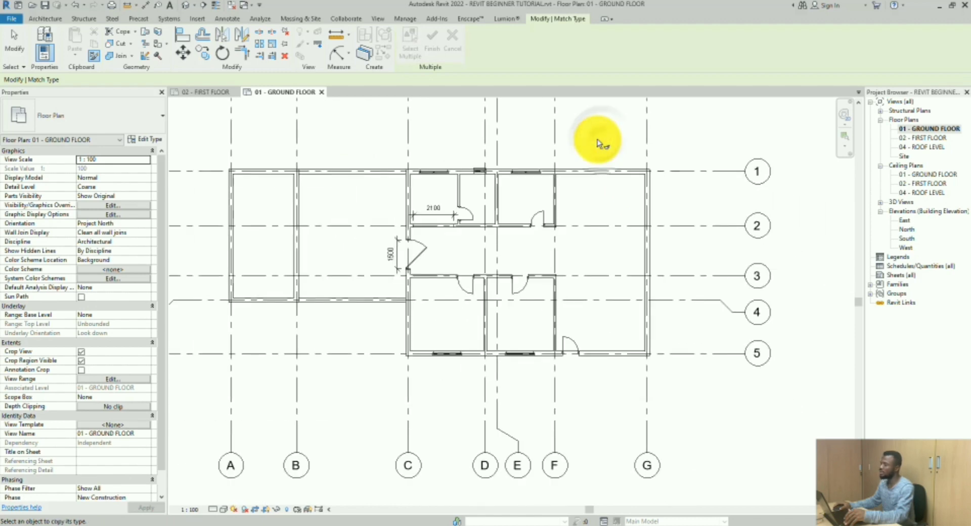
click(13, 43)
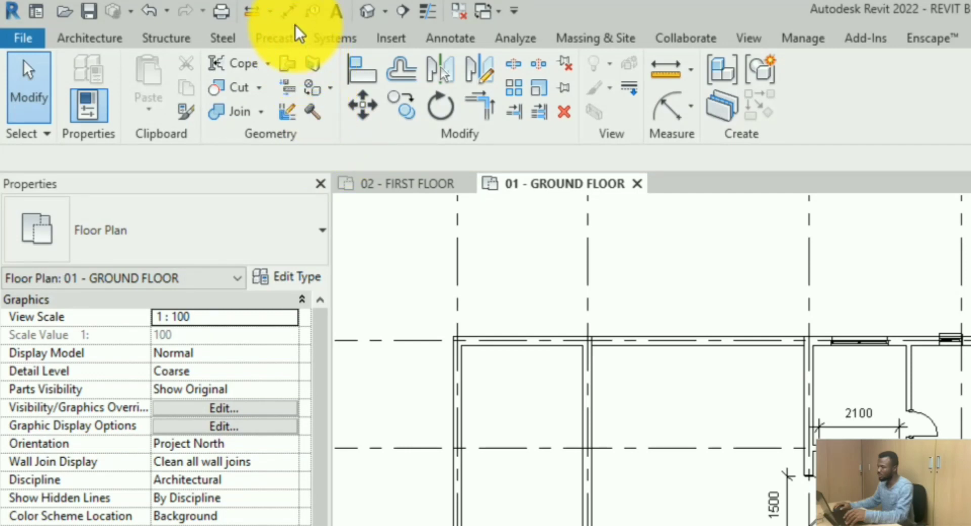
Step: Add an aligned dimension from the centre of the grid 5 window between grids C and D to the room's side walls
click(288, 10)
scroll(769, 501, up, 4)
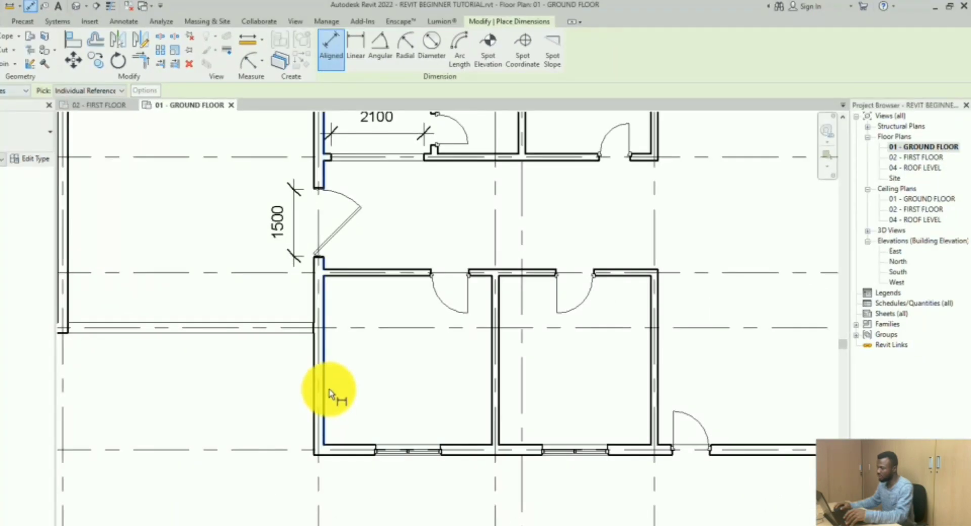
click(327, 390)
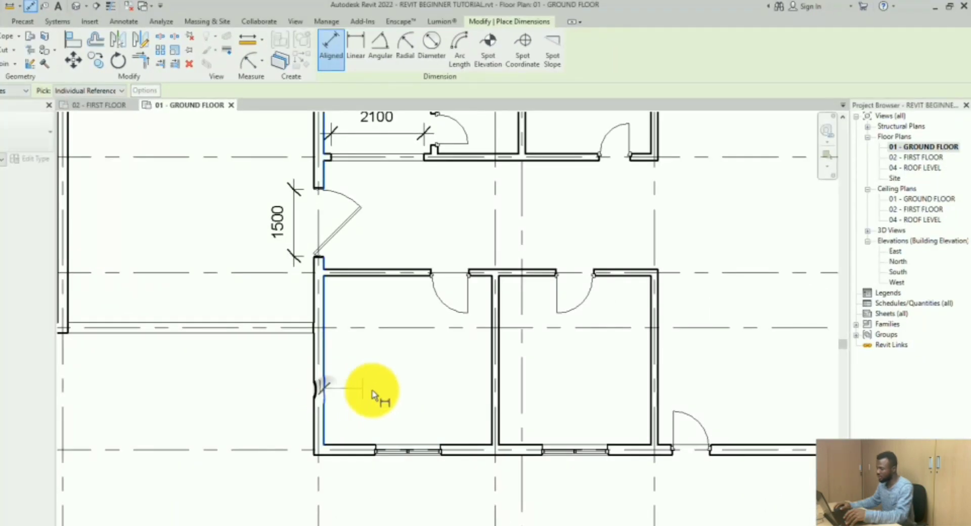
click(412, 450)
click(492, 407)
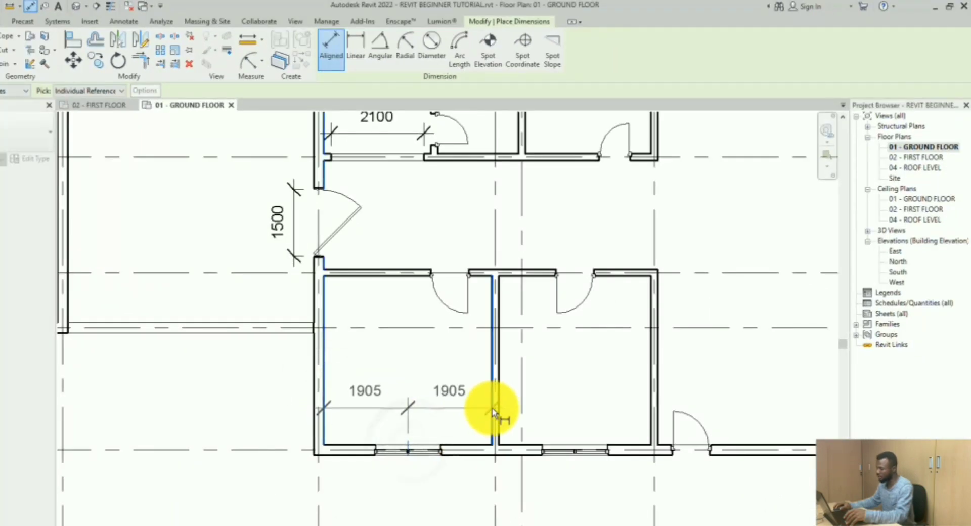
click(440, 403)
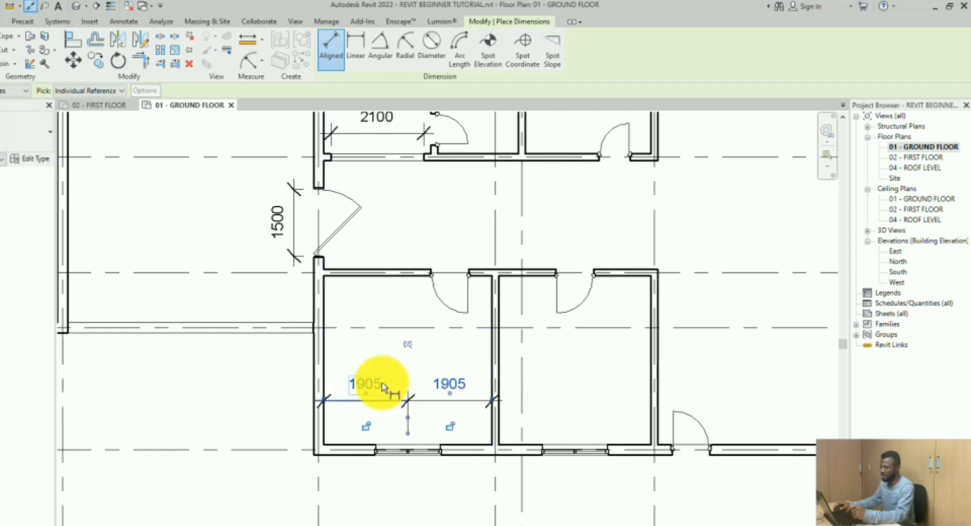
click(406, 348)
scroll(405, 349, down, 2)
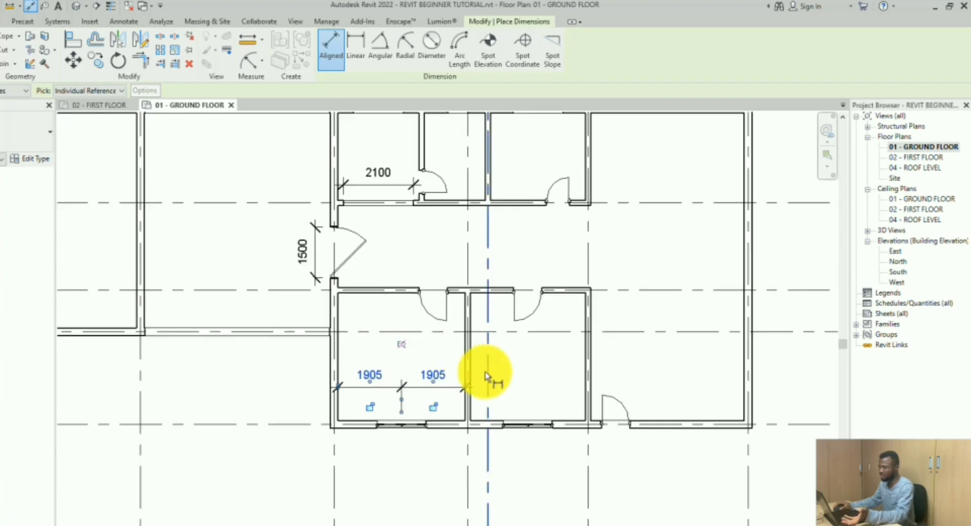
Step: Dimension the grid 5 window between grids D and F from its centre to the inside faces of its room's side walls
click(467, 370)
click(525, 422)
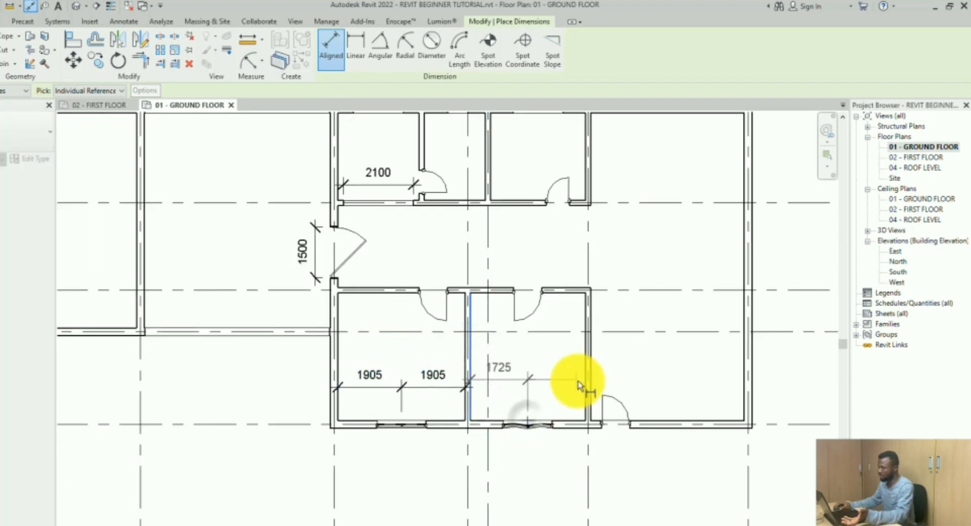
click(584, 391)
click(559, 392)
scroll(445, 425, down, 2)
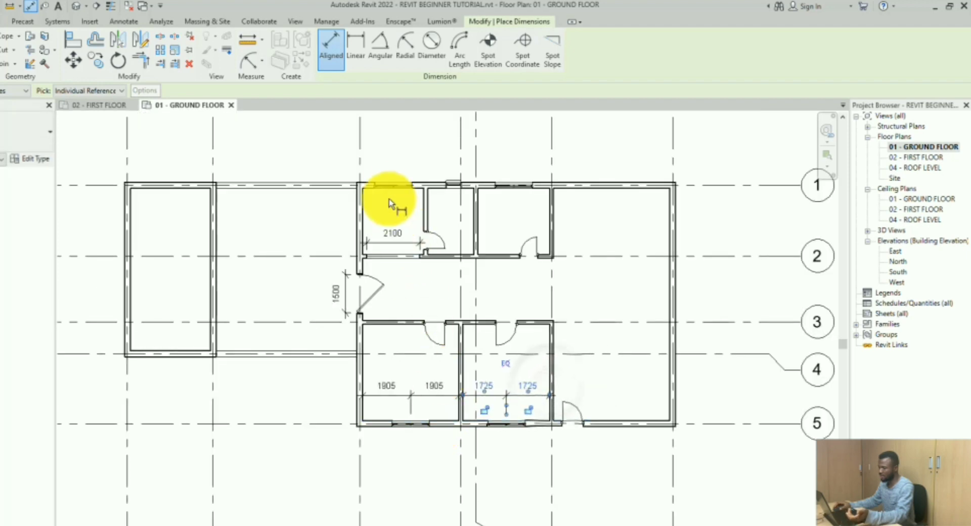
Step: Dimension the centre of the grid 1 window beside grid C to the side walls of its room
scroll(376, 213, up, 3)
click(337, 227)
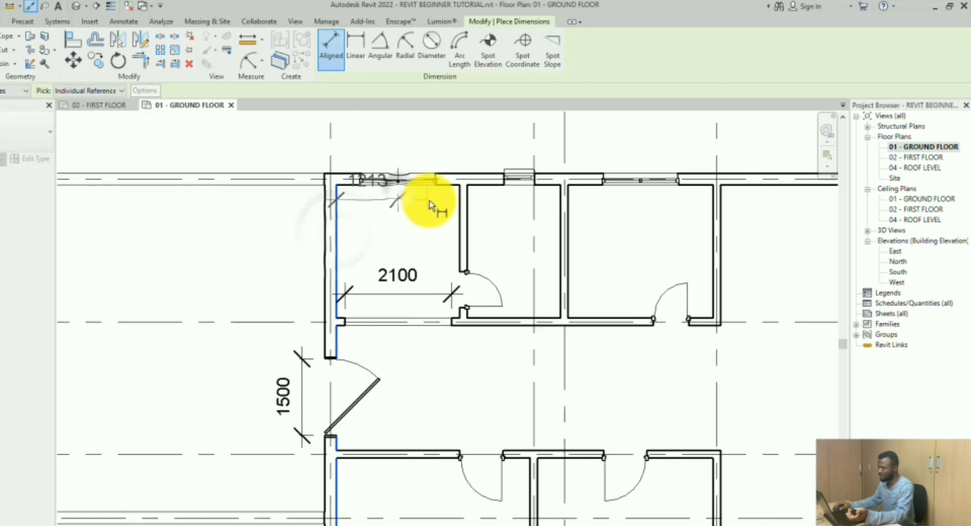
click(464, 219)
click(429, 240)
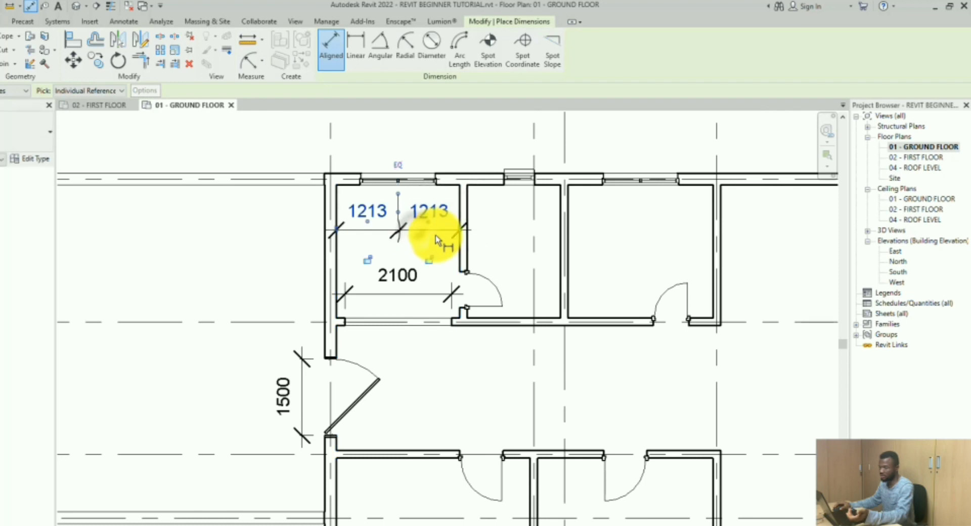
Step: Dimension the small grid 1 window to its room's side walls and centre it between them with the equality constraint
middle_drag(433, 245, 325, 285)
click(352, 253)
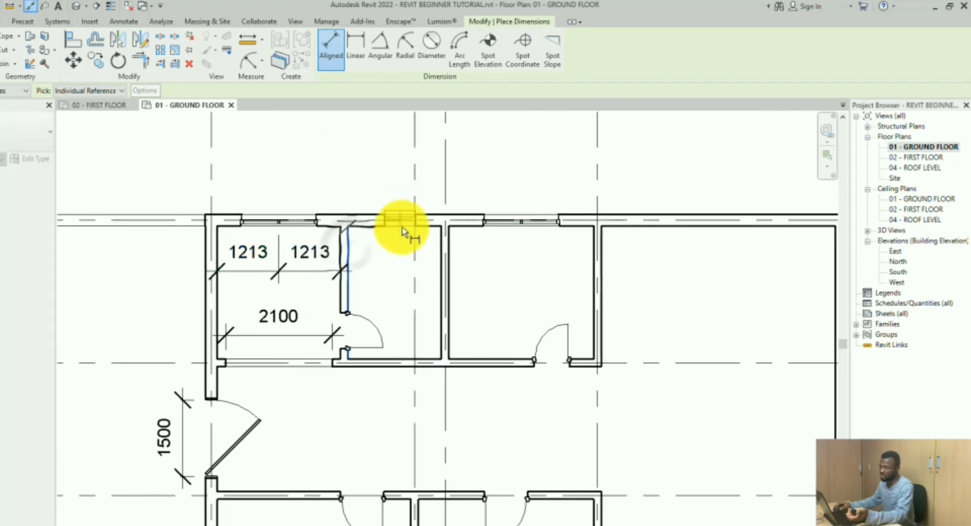
click(400, 225)
click(443, 265)
click(508, 278)
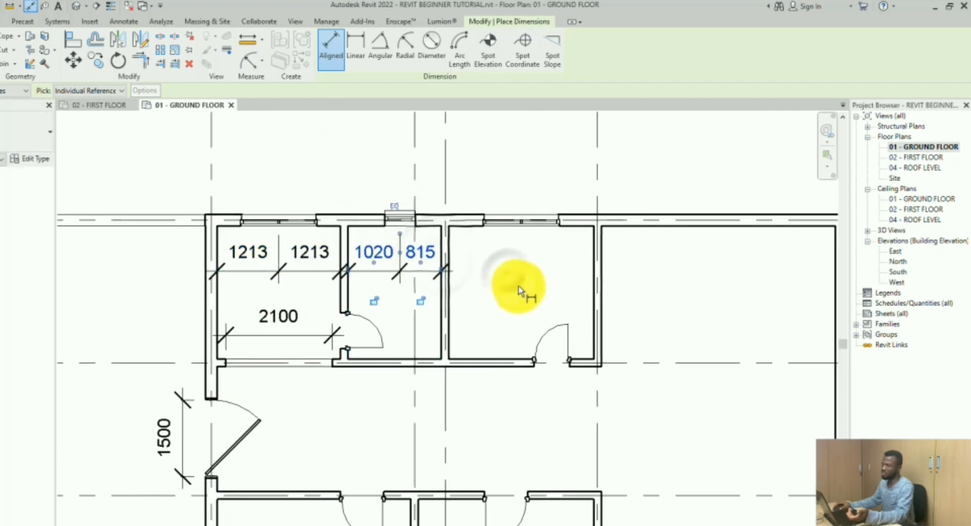
click(397, 209)
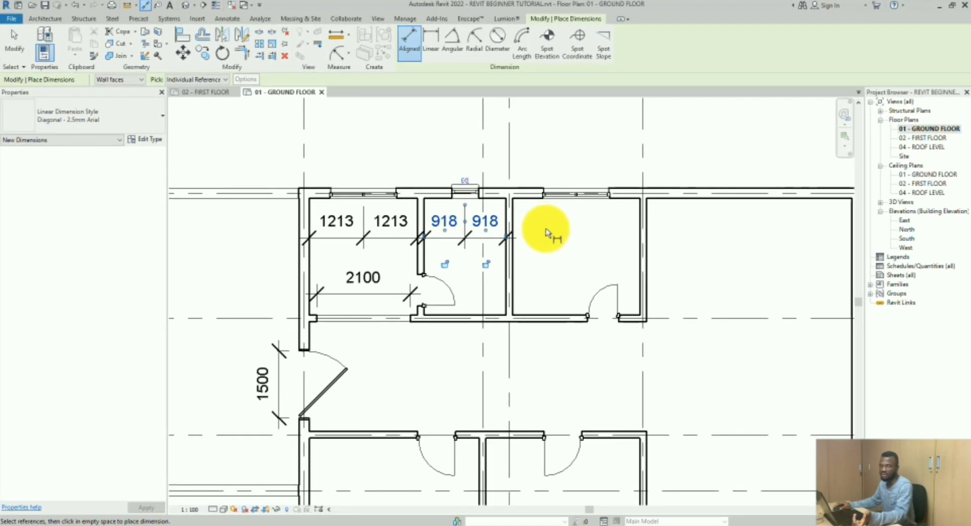
click(14, 43)
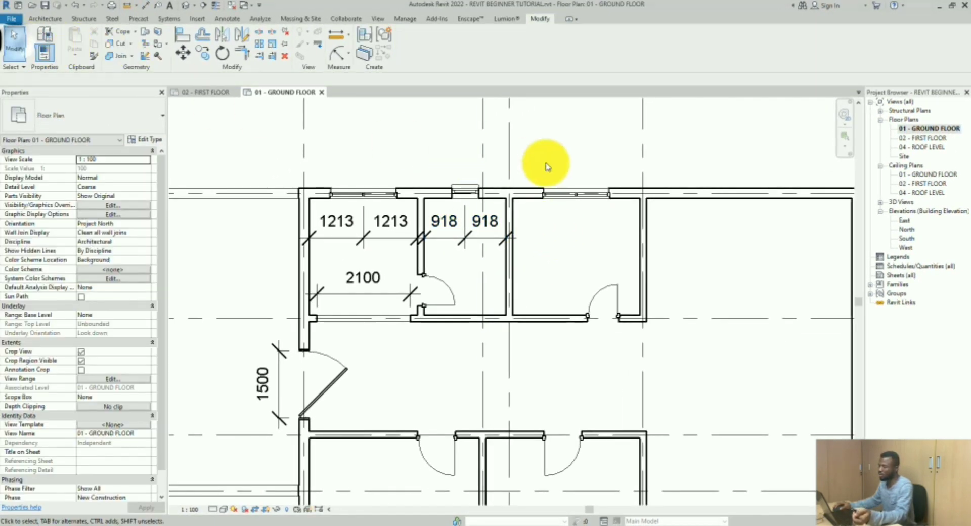
Step: Place the grid 1 window between grids E and F 300 mm from the grid E wall and make its dimension to the grid F wall permanent
click(561, 188)
click(527, 251)
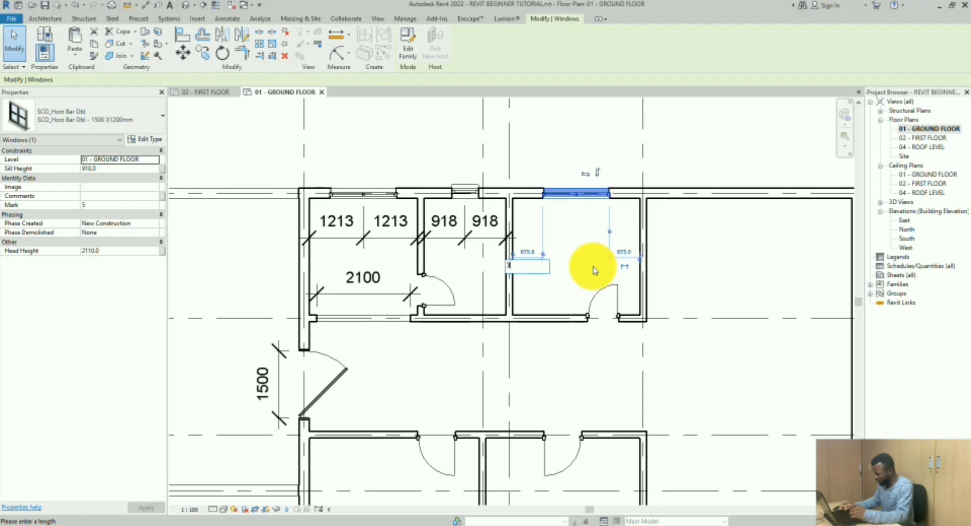
key(Return)
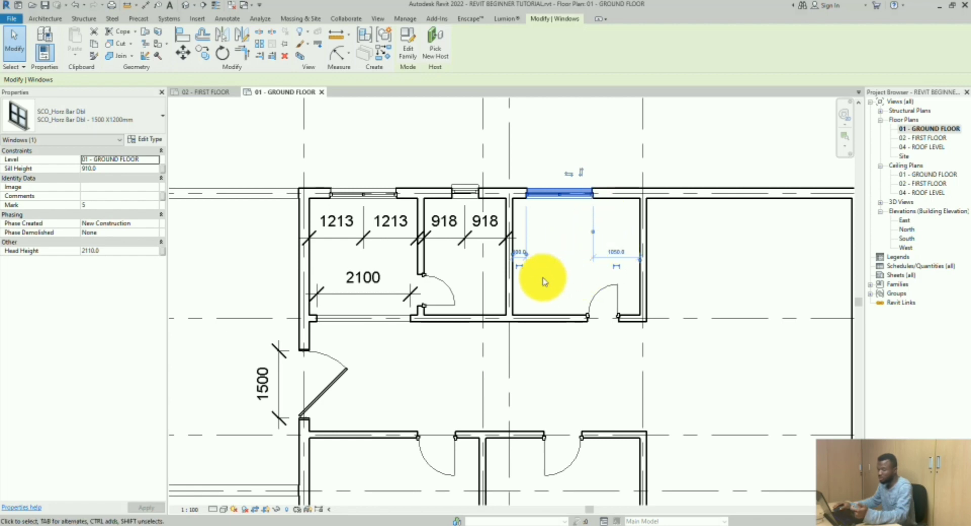
click(616, 272)
click(690, 297)
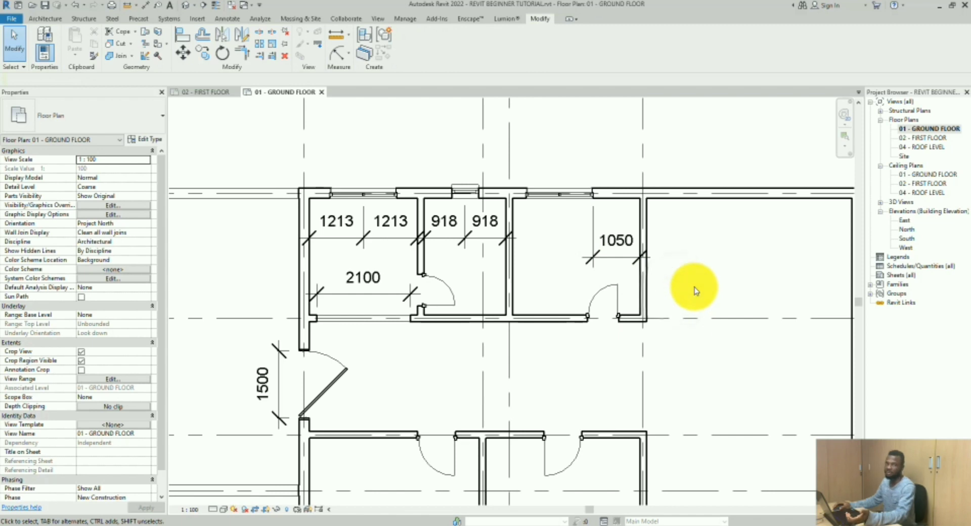
Step: Open the 02 - FIRST FLOOR floor plan at the grid 1 windows
scroll(569, 253, down, 2)
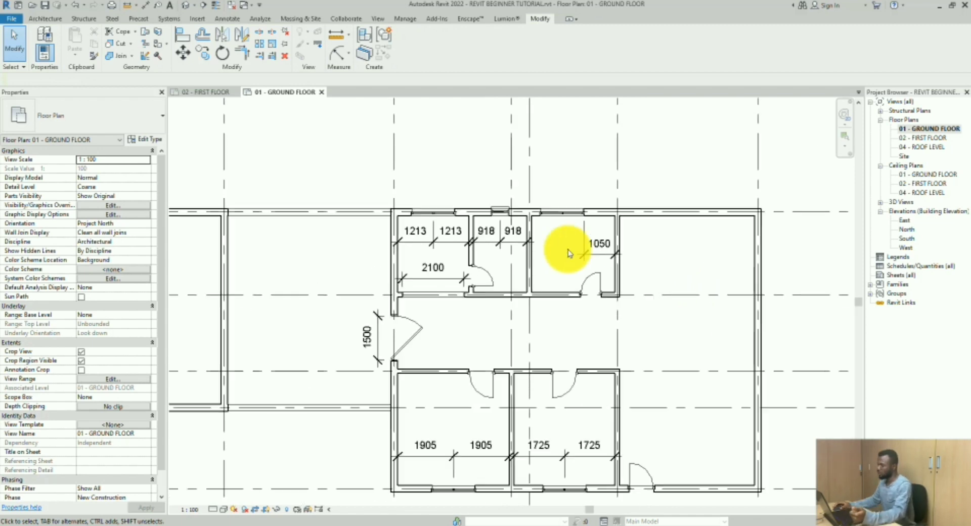
scroll(569, 253, down, 2)
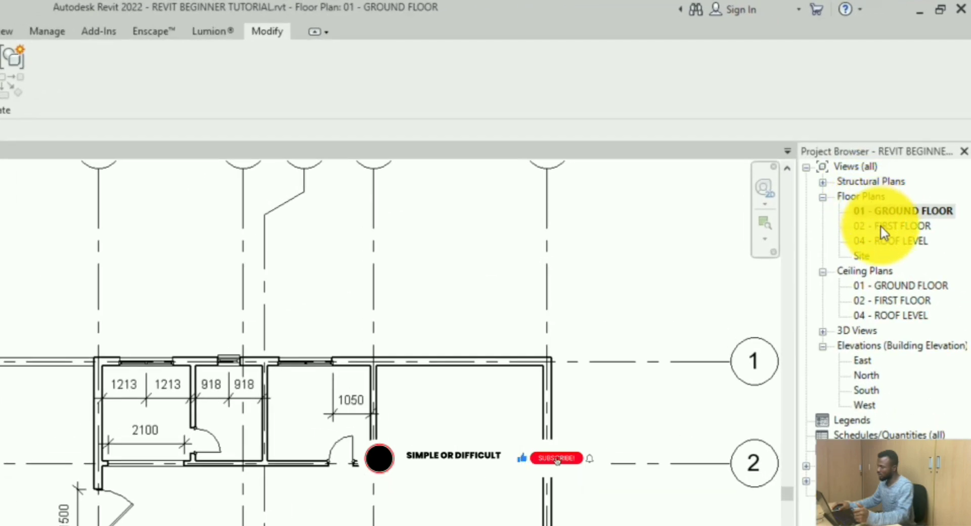
click(885, 225)
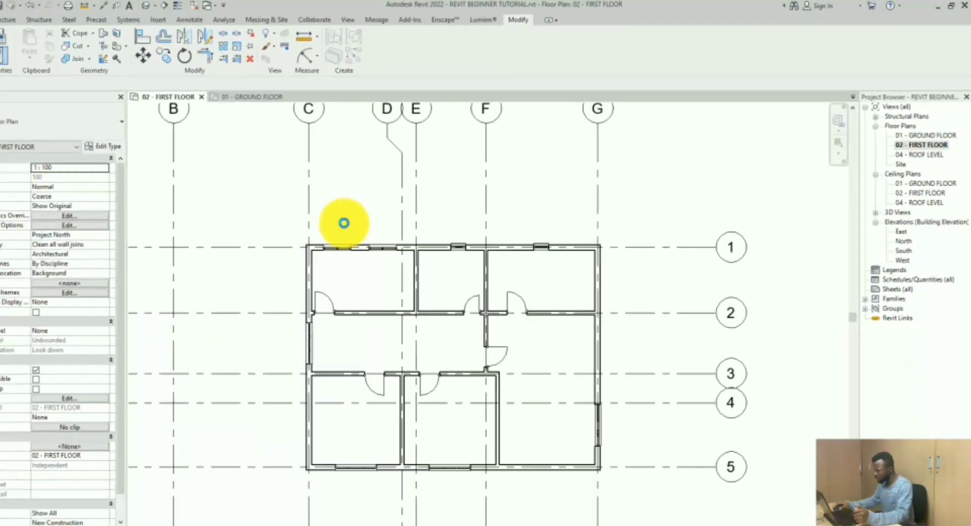
scroll(369, 248, up, 5)
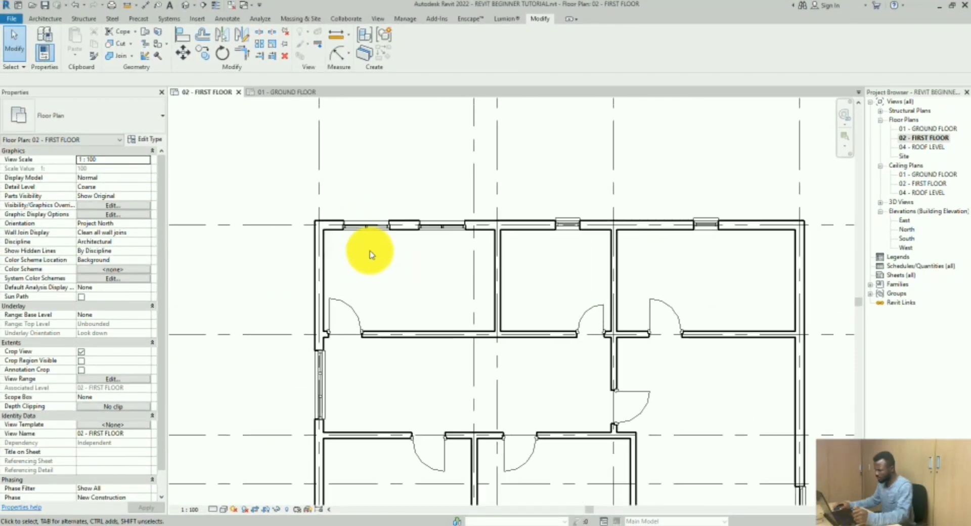
Step: Duplicate the type of the grid 1 window nearest grid C as "SCO_Horz Bar Db - 1200mm x 1200mm" and apply it to that window
click(366, 222)
scroll(437, 236, down, 2)
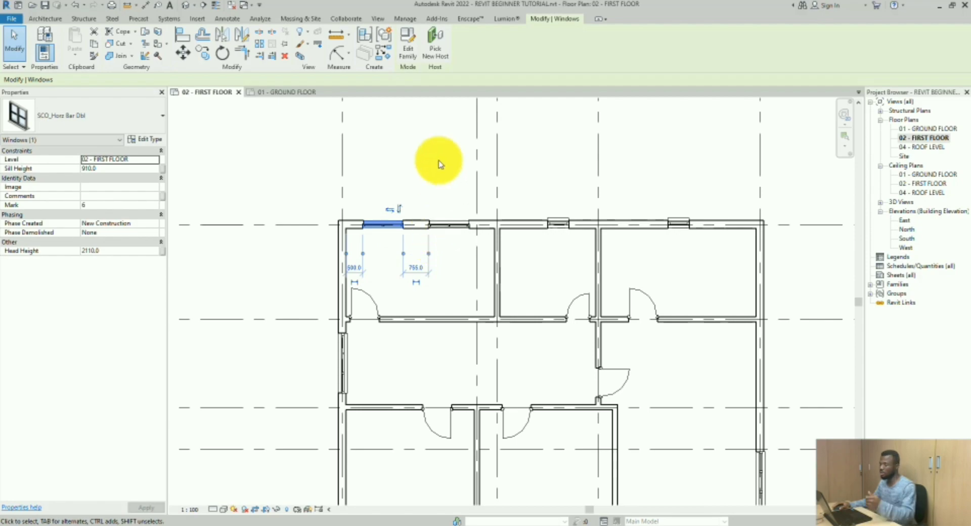
click(427, 192)
click(393, 224)
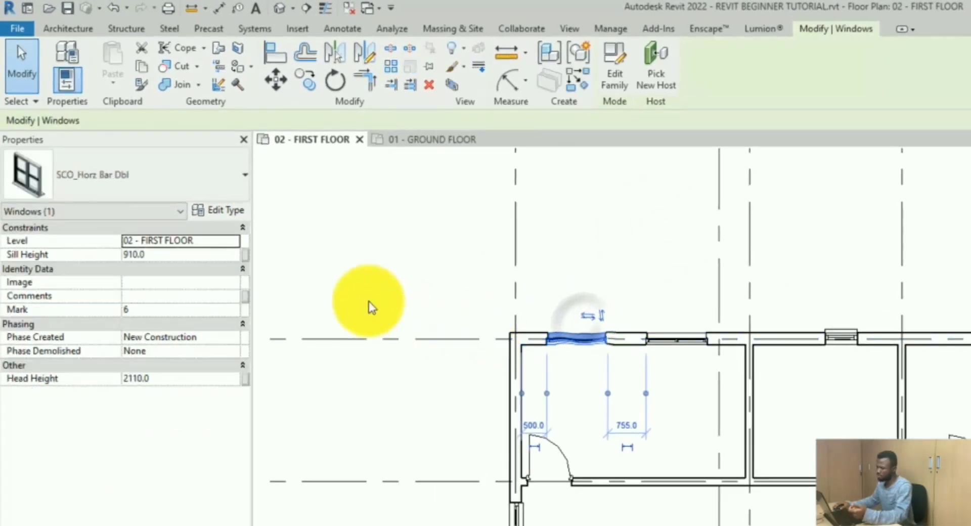
click(218, 210)
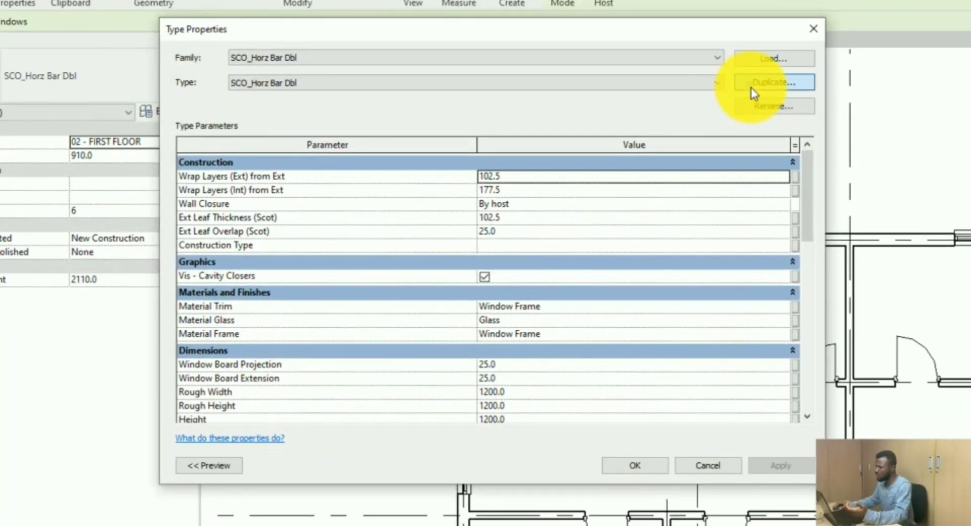
click(751, 87)
text(SCO_Horz Bar Db - 1200mm x 1200mm)
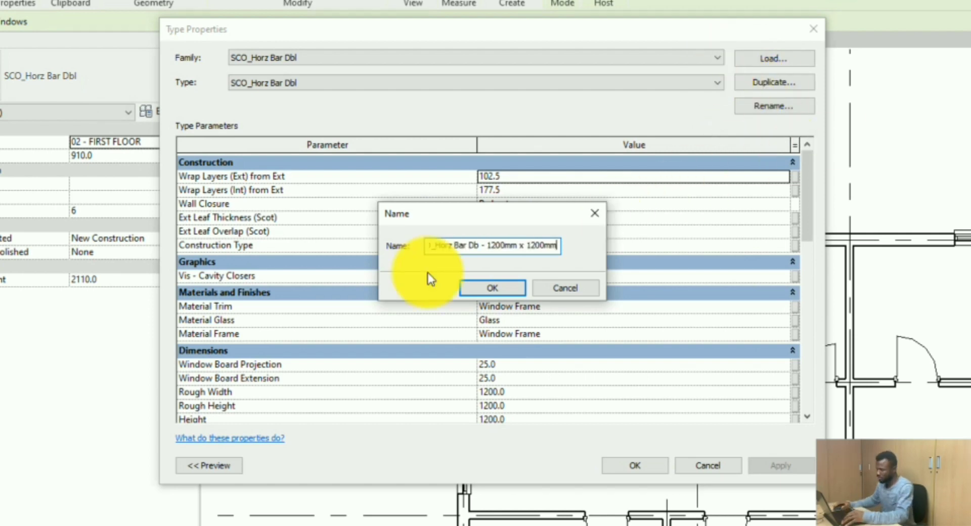
click(492, 287)
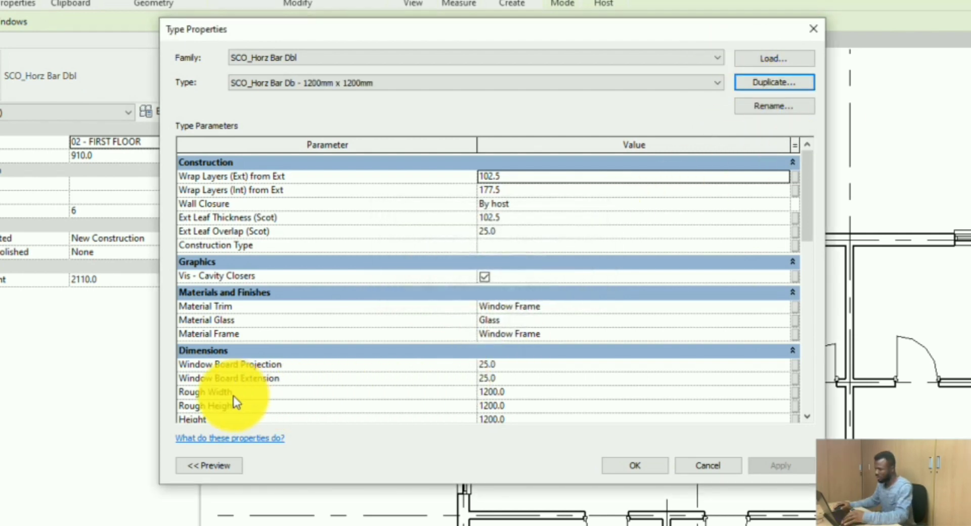
scroll(233, 397, down, 3)
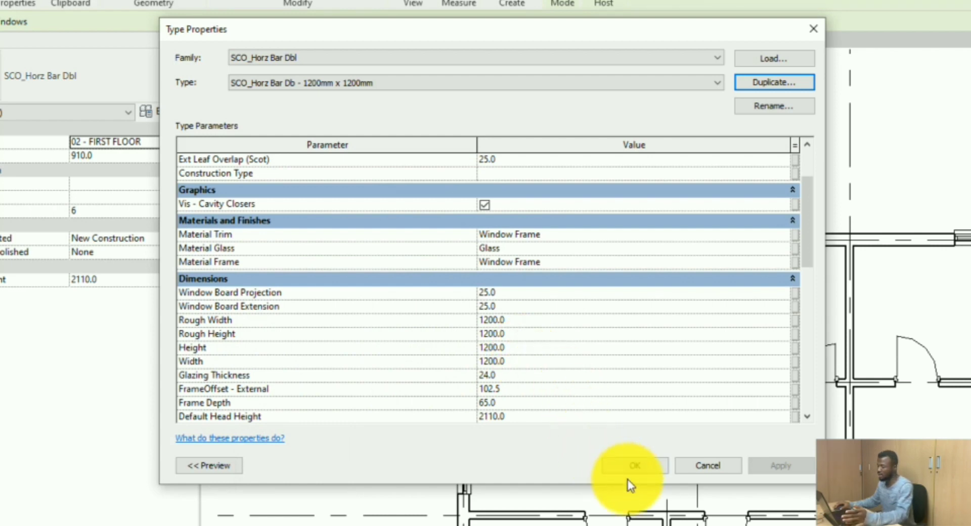
click(628, 465)
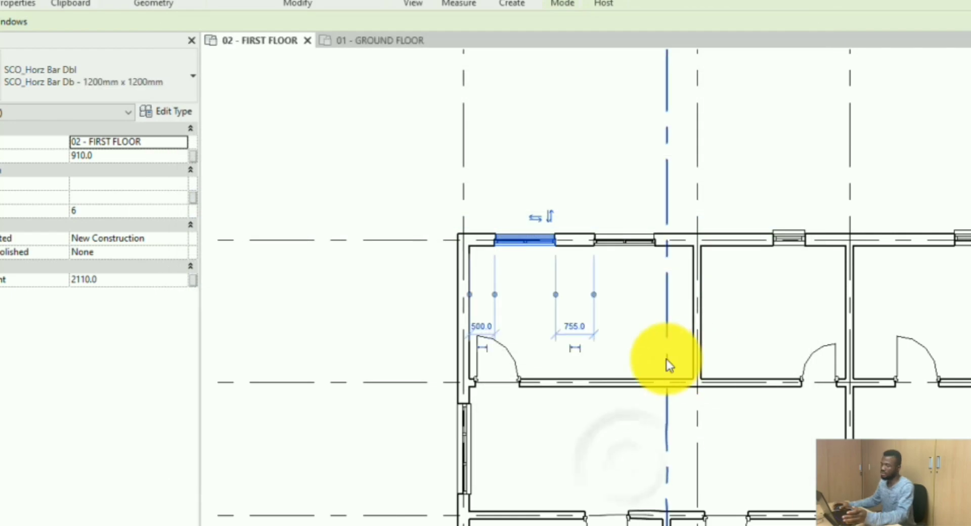
click(637, 283)
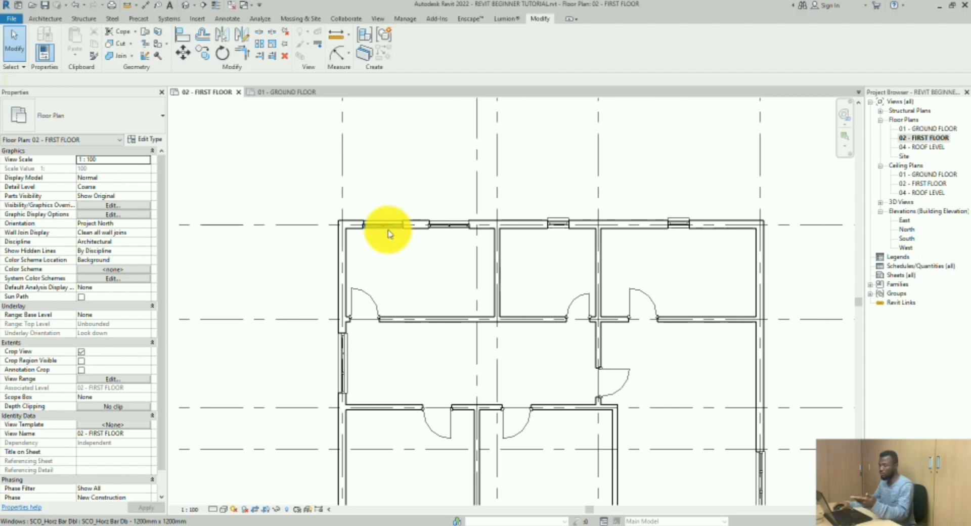
Step: Place the grid 1 window nearest grid C 300 mm from the inside face of the grid C wall
click(384, 225)
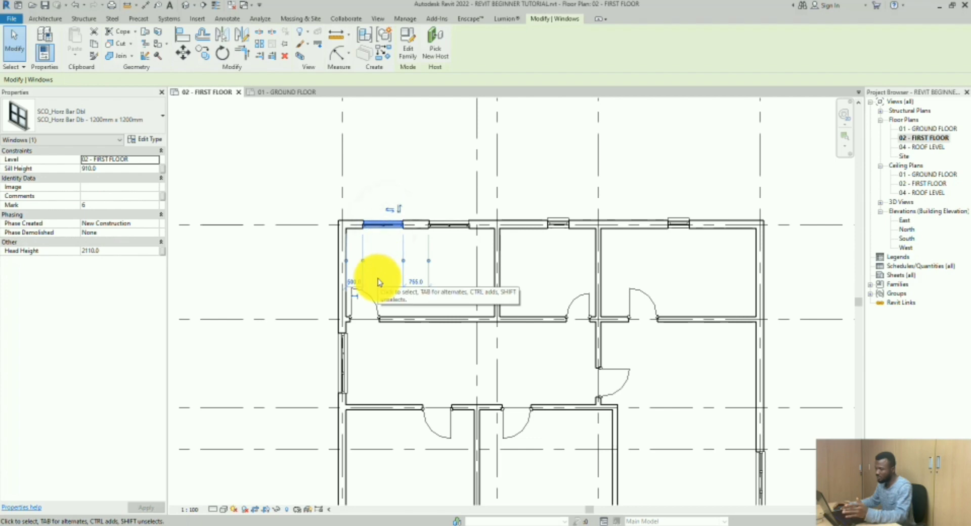
click(355, 281)
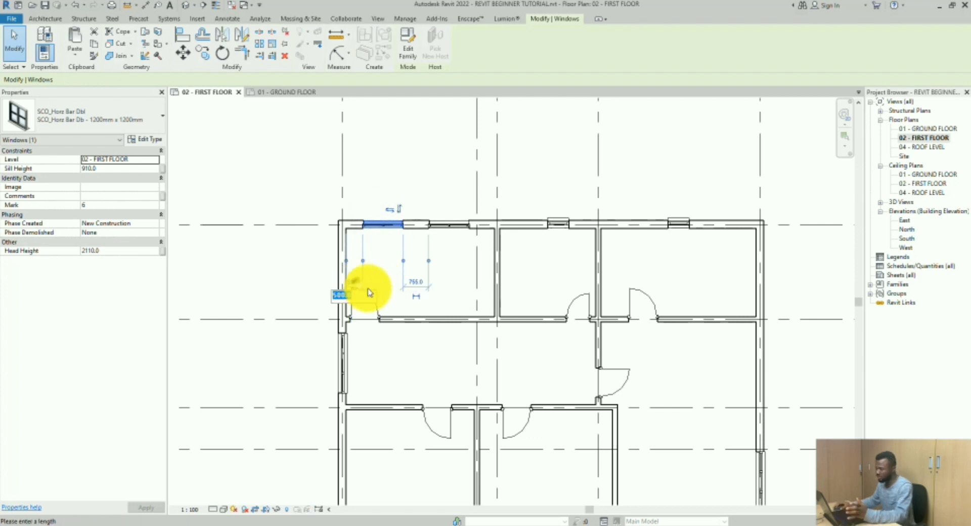
text(3000)
key(Return)
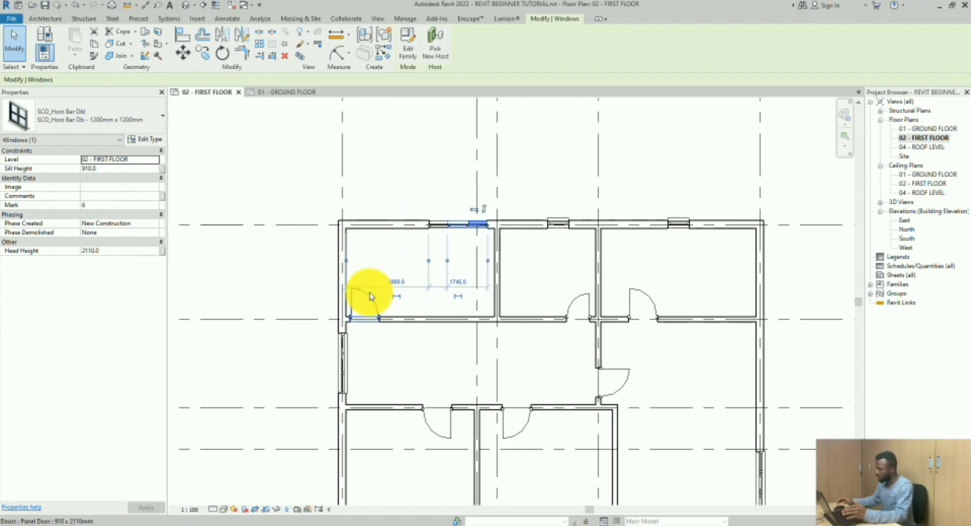
click(396, 282)
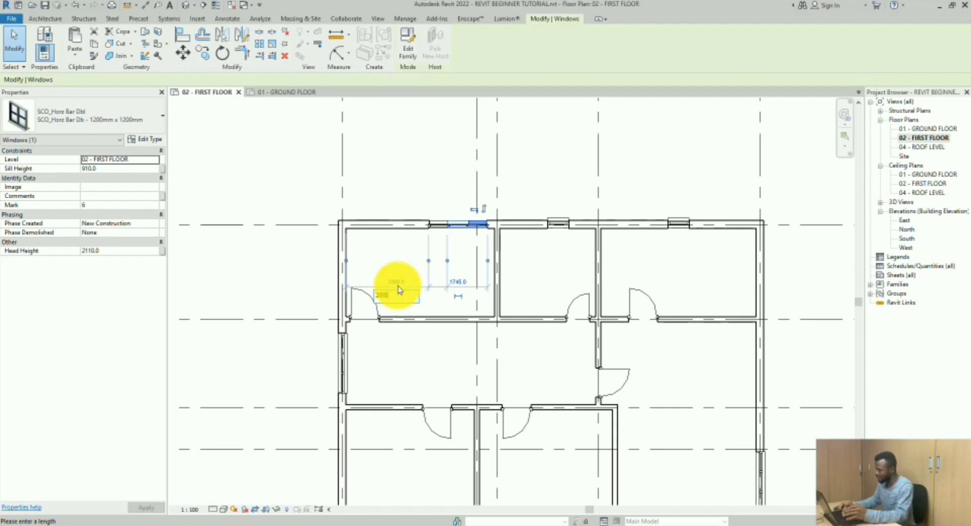
text(300)
key(Return)
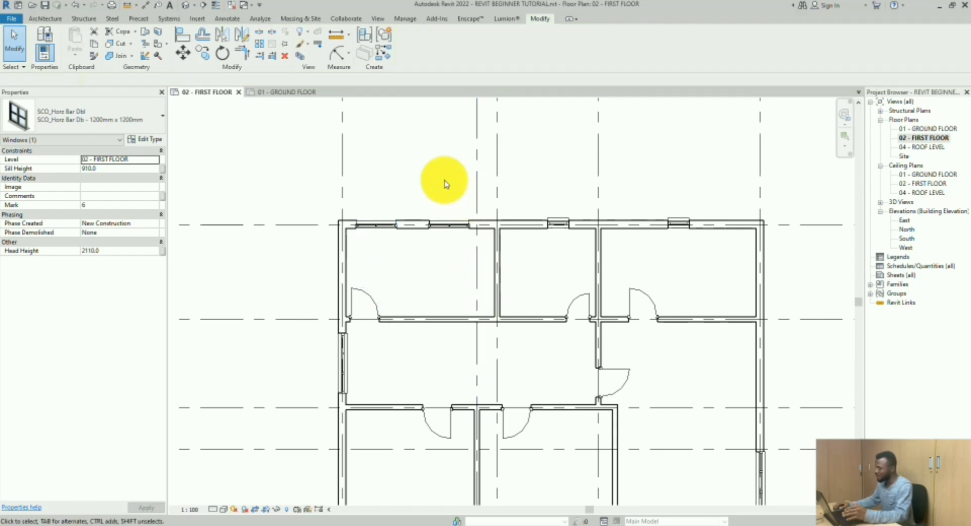
click(442, 180)
Step: Place the second window of the same room 300 mm from the inside face of the grid E wall
click(447, 224)
click(483, 281)
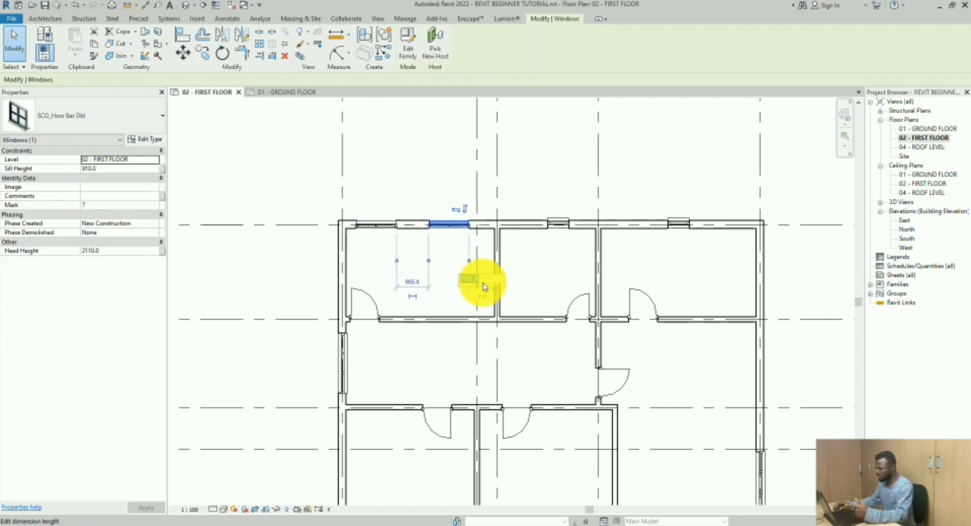
text(300)
key(Return)
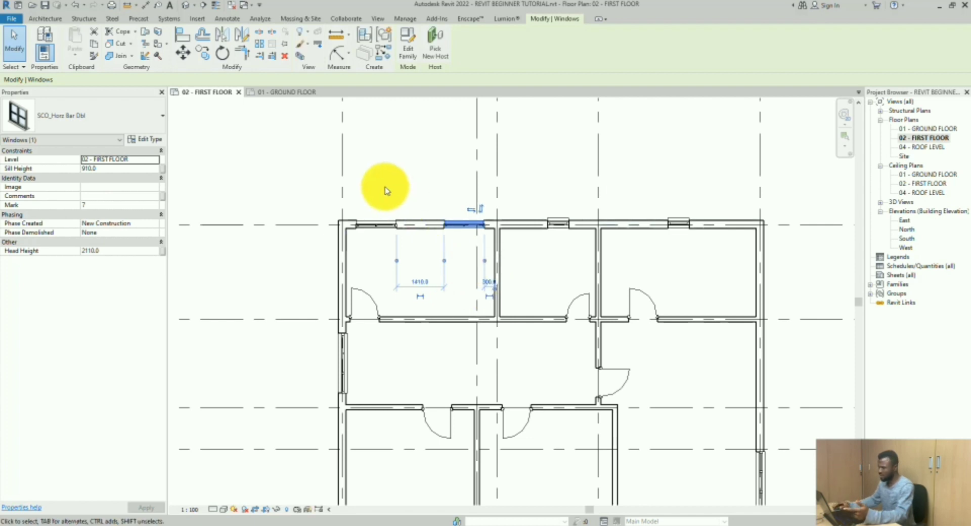
click(394, 147)
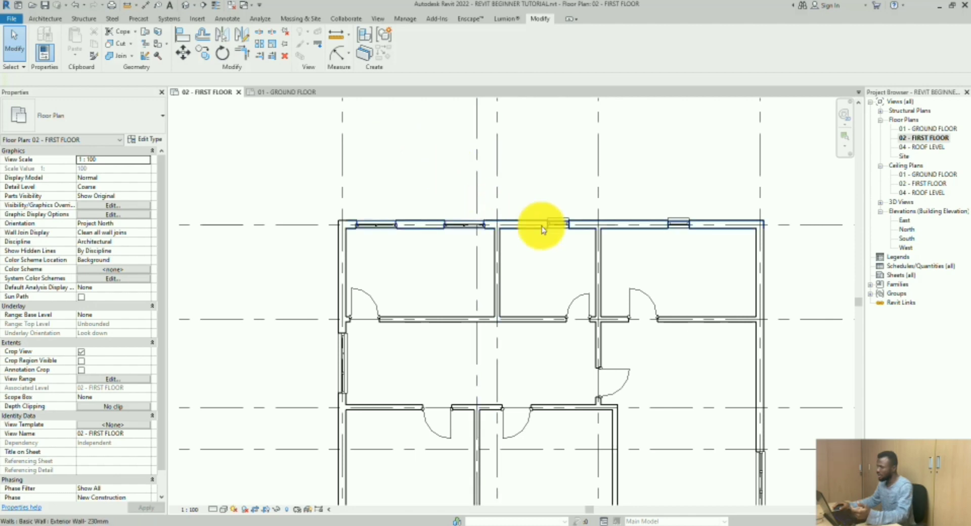
Step: Change the small grid 1 window between grids E and F to the type Concept - Plain Sgl - 600 x 600mm
click(557, 234)
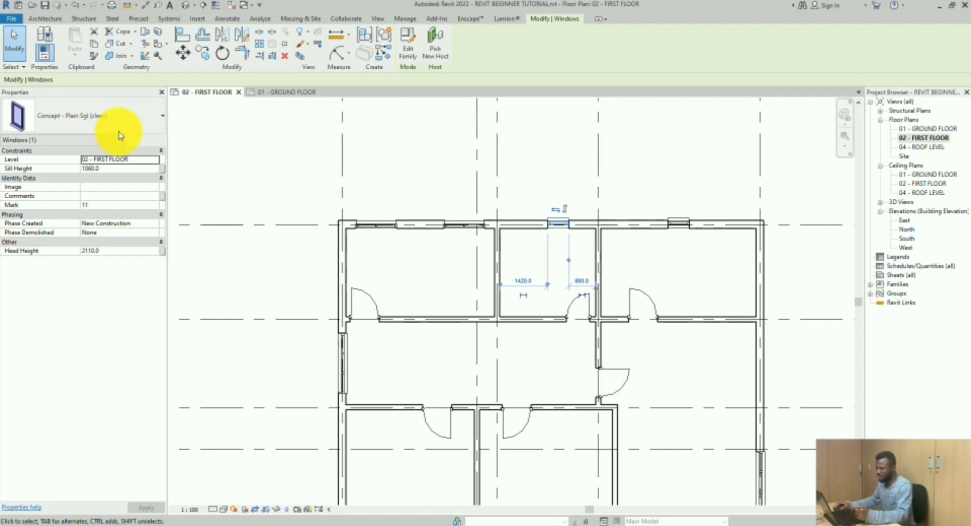
click(94, 108)
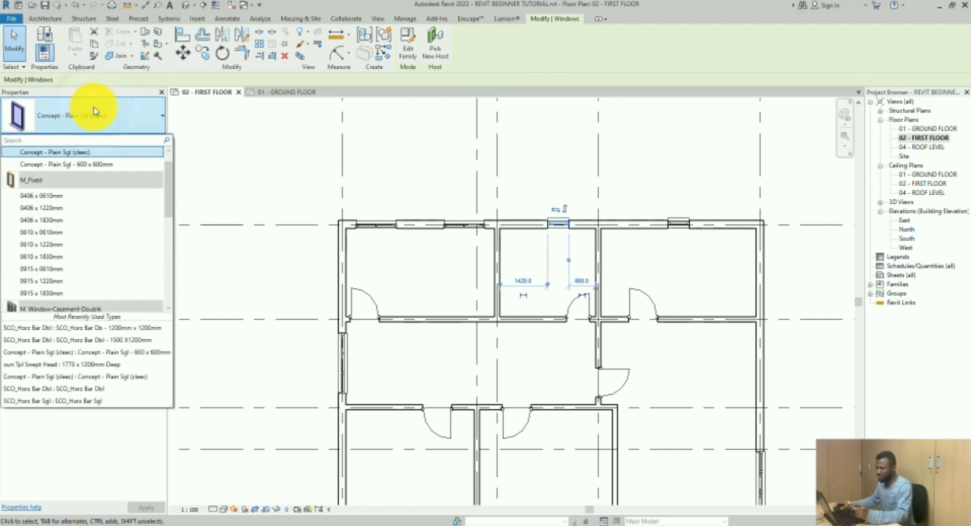
click(108, 165)
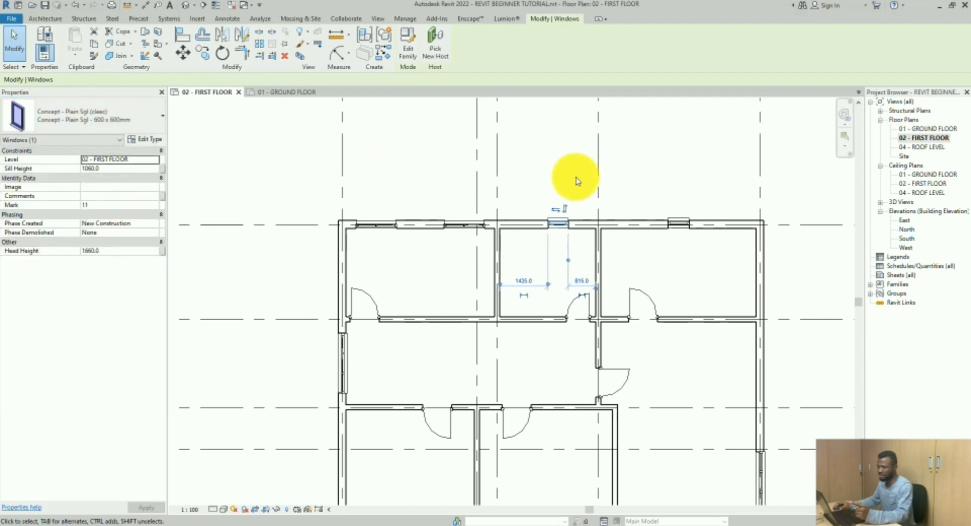
click(559, 182)
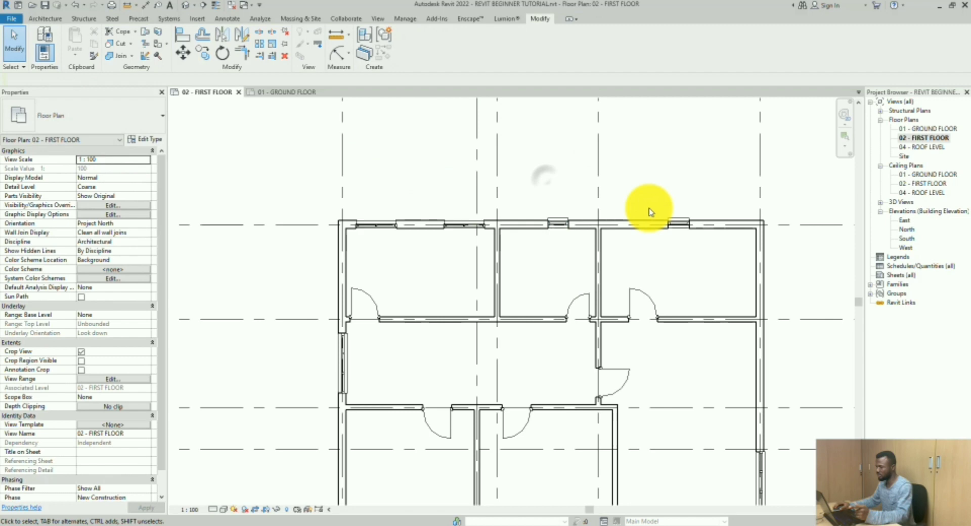
Step: Duplicate the type of the grid 1 window between grids F and G as "Concept - Plain Sgl (cleec) - 1800 x 600mm"
click(678, 224)
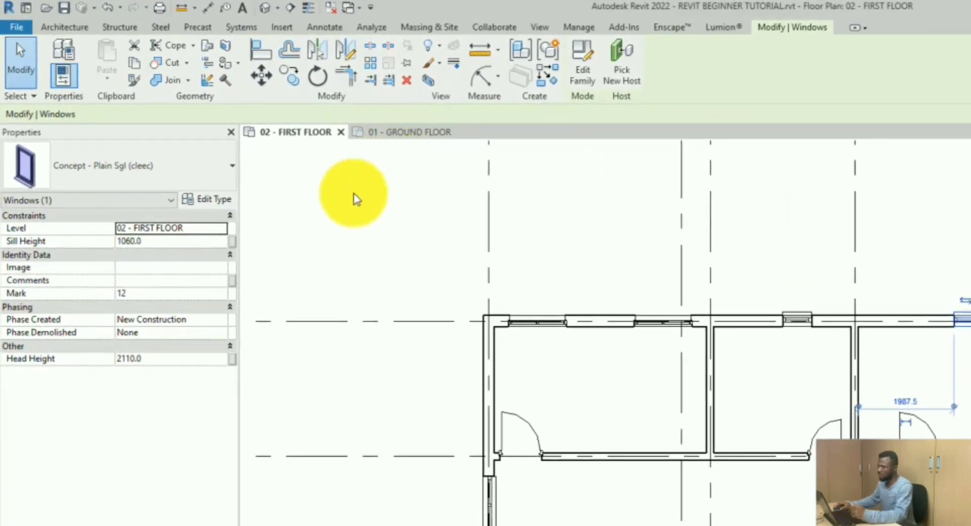
click(207, 194)
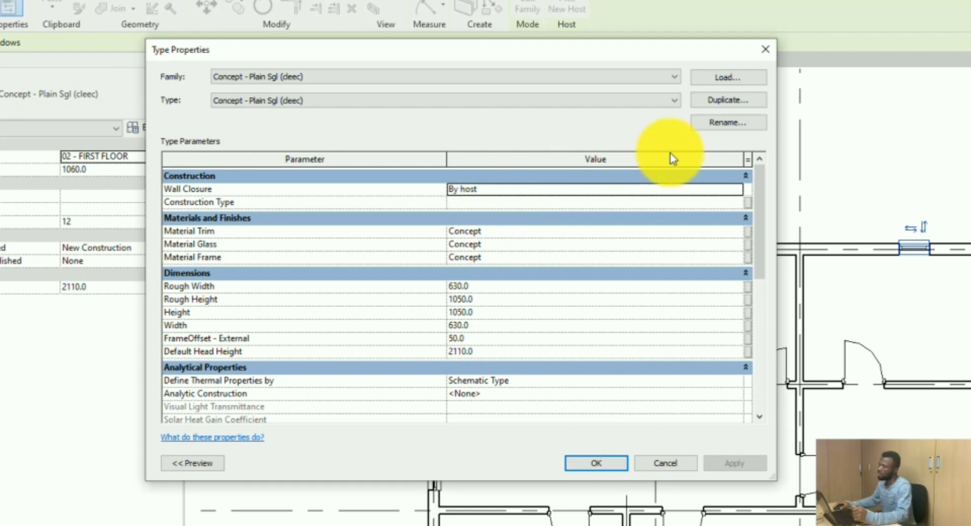
click(721, 103)
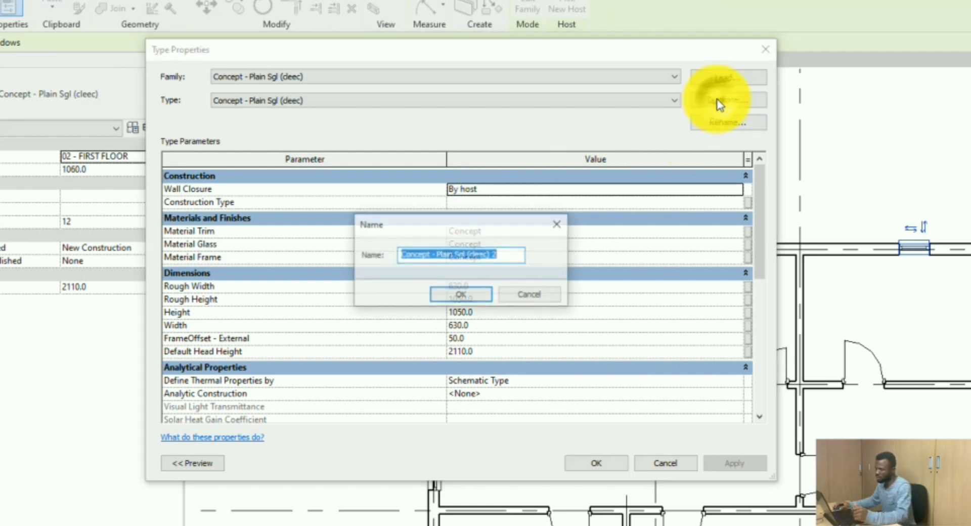
click(507, 251)
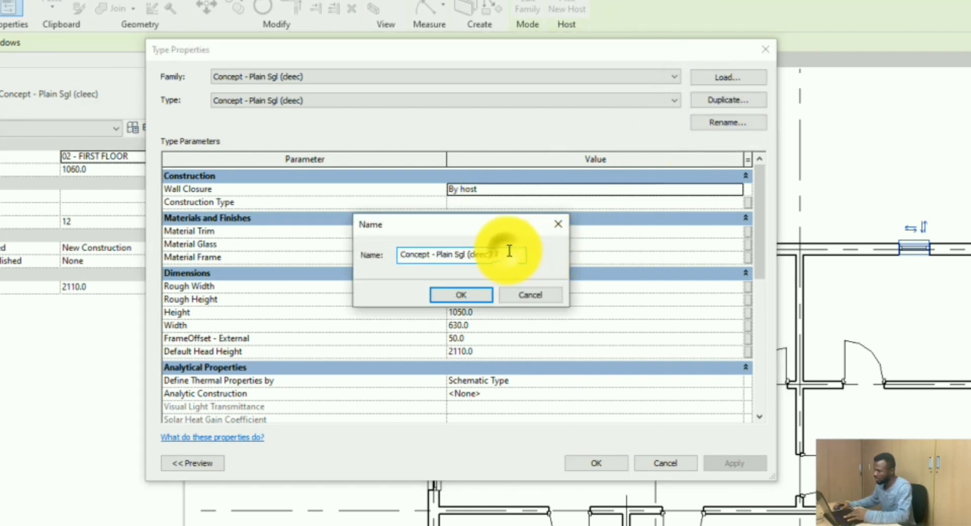
text(- 1800 x 600mm)
click(470, 303)
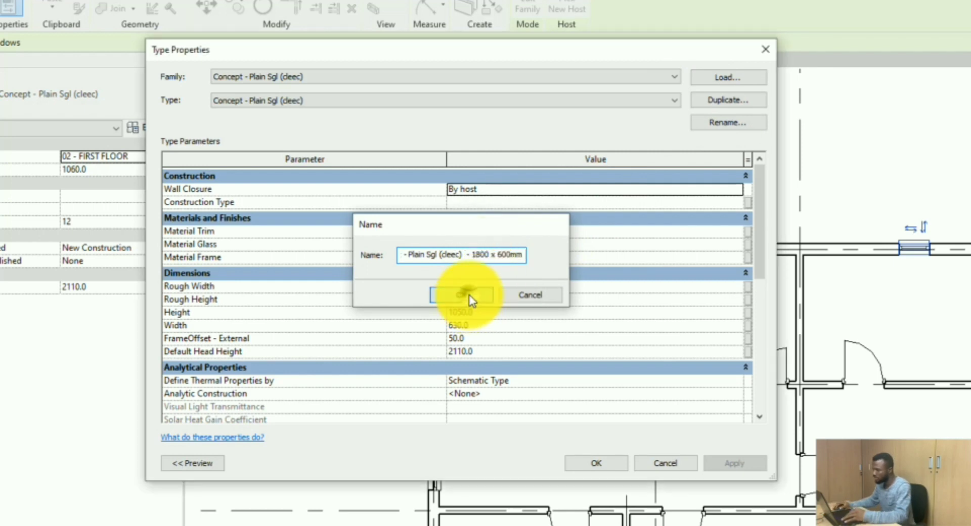
Step: Set the new window type's width to 1800 mm and height to 600 mm and apply it to the window
click(499, 325)
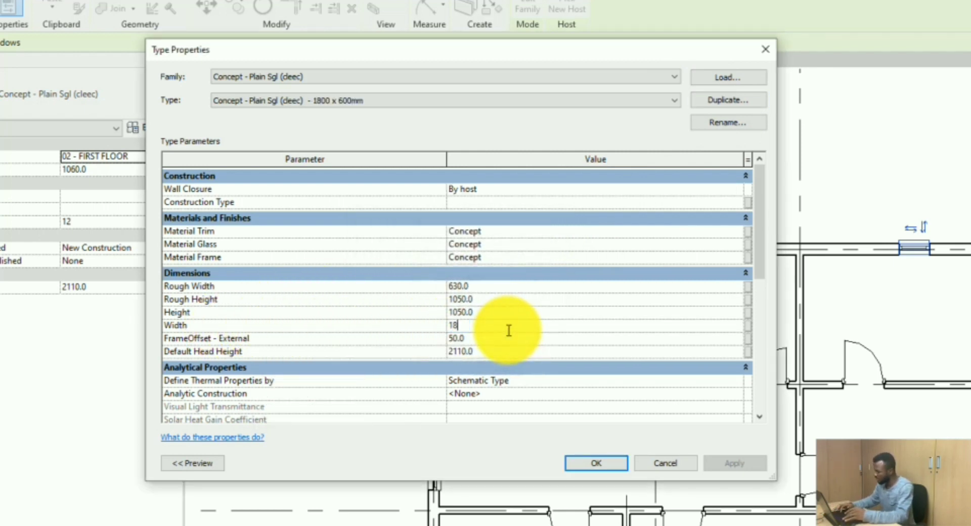
text(1800)
click(509, 312)
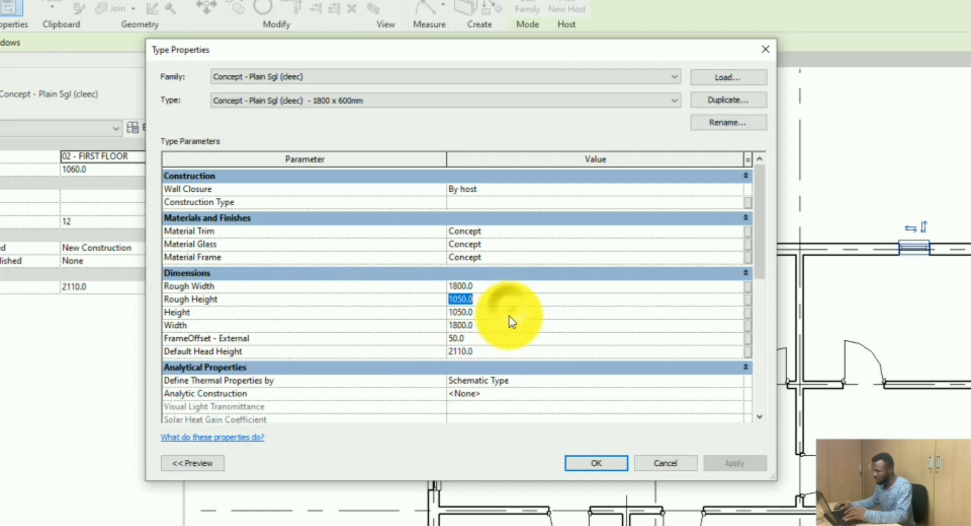
text(600)
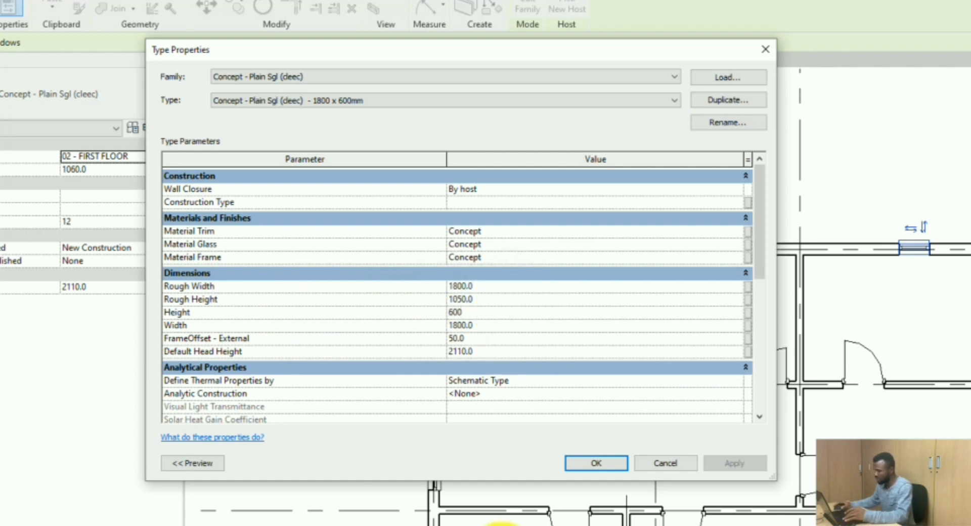
click(594, 470)
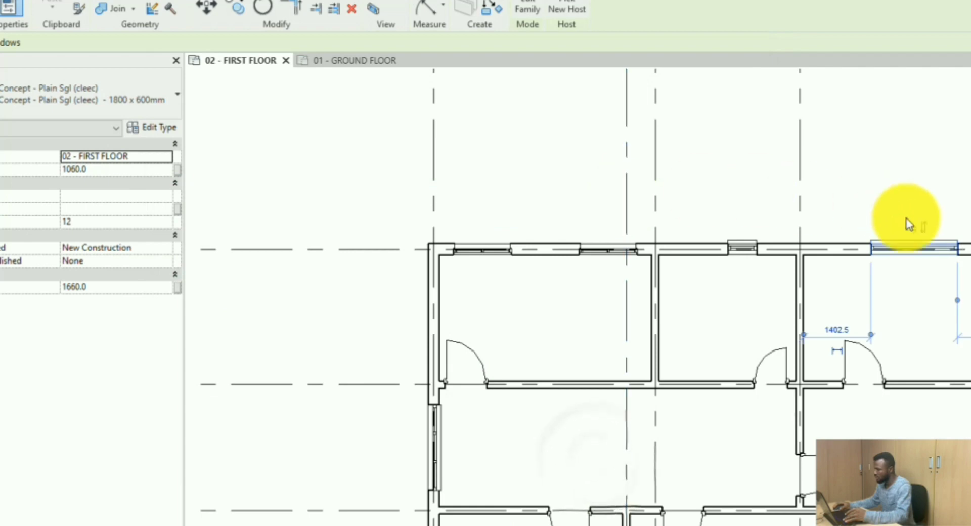
click(892, 164)
Step: Set the width and height of the oun Tpl Swept Head type to 2100 mm from the first grid 5 window between grids C and D
scroll(898, 169, down, 3)
scroll(656, 479, up, 3)
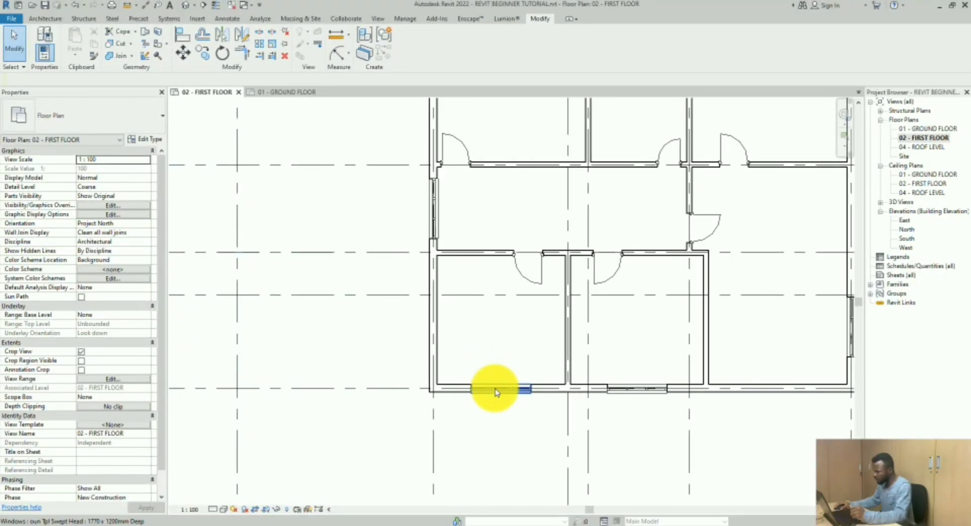
click(496, 390)
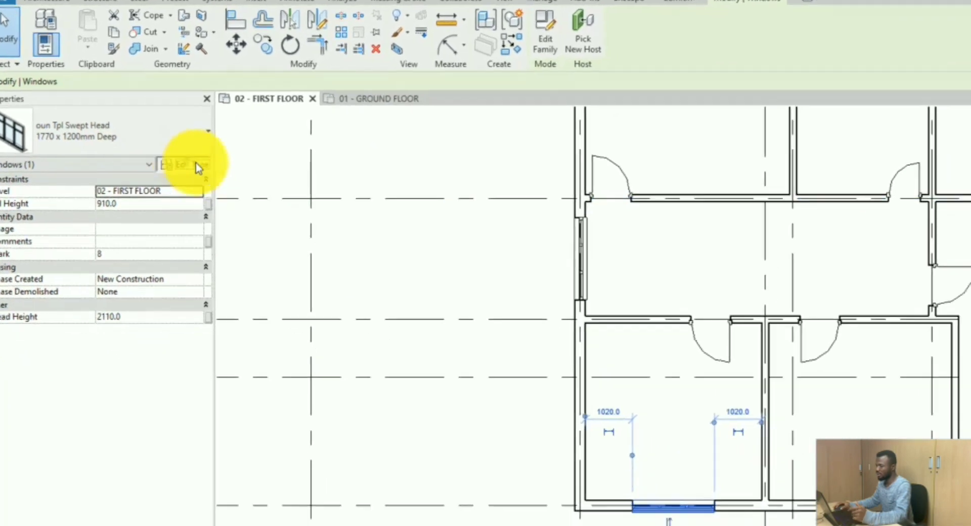
click(215, 207)
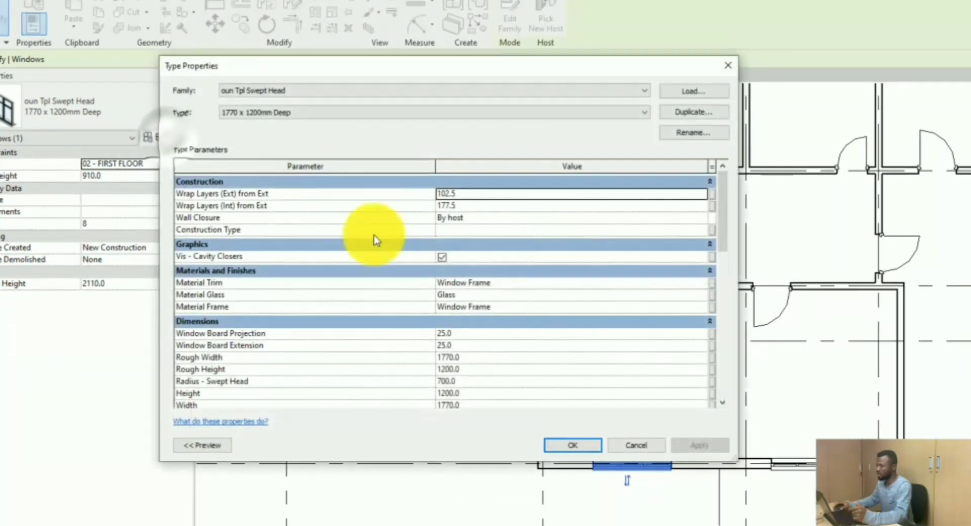
scroll(490, 346, down, 2)
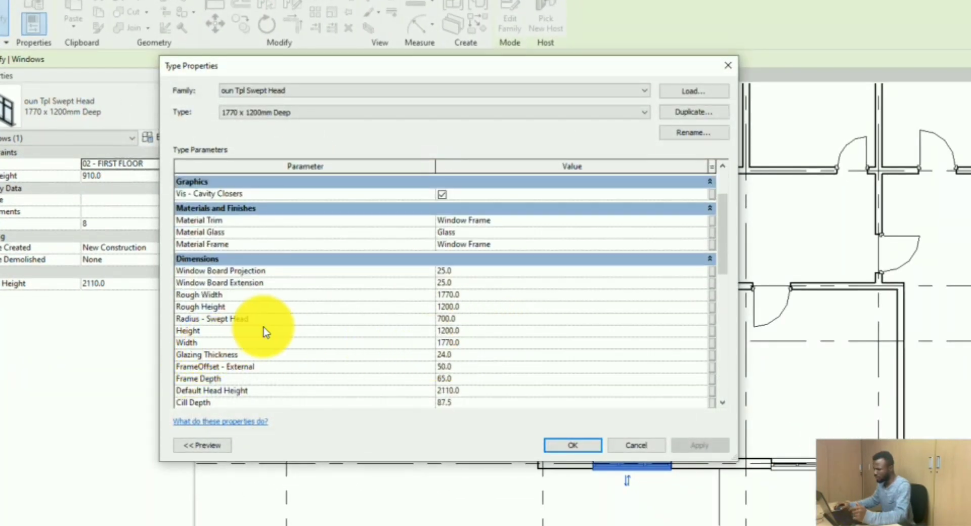
click(475, 342)
text(210)
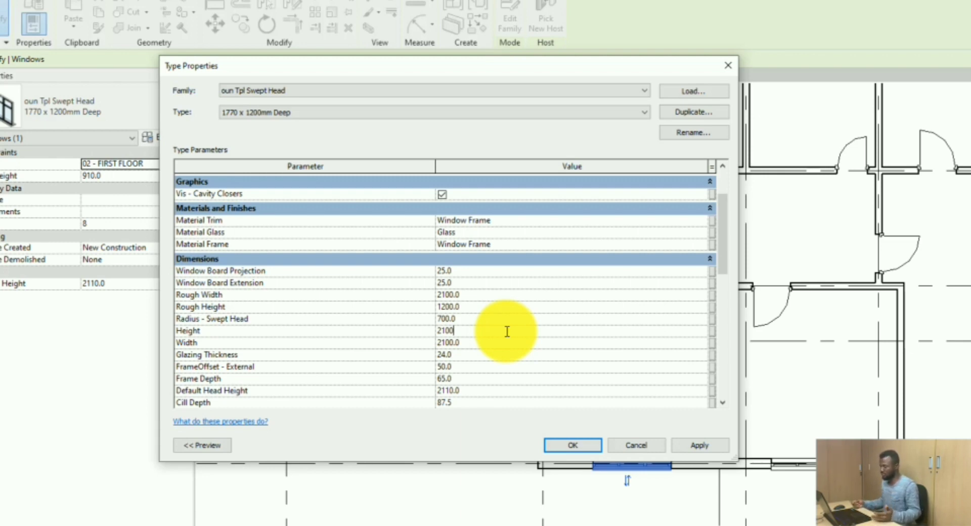
Step: Duplicate the window type as "1770 x 1200mm Deep - 1200mm x 1200mm" and apply it to the selected window
click(675, 113)
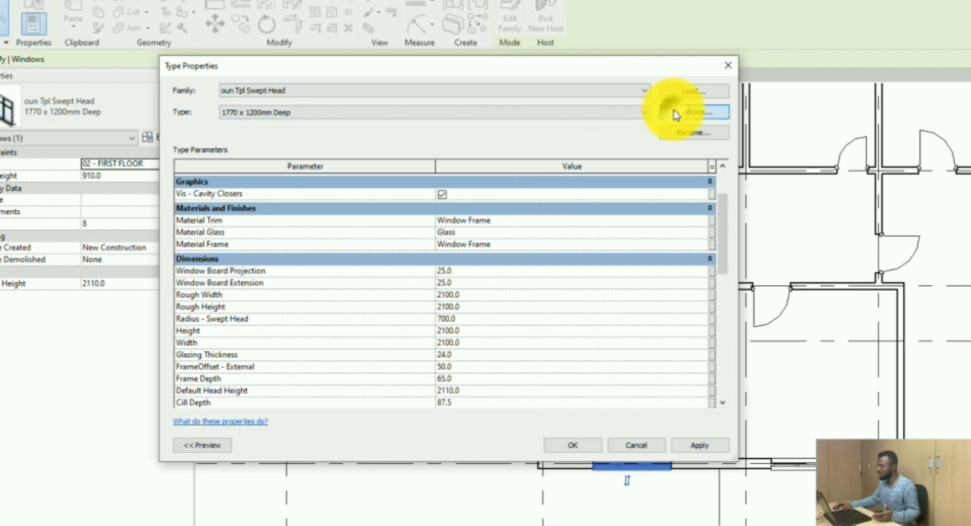
click(683, 119)
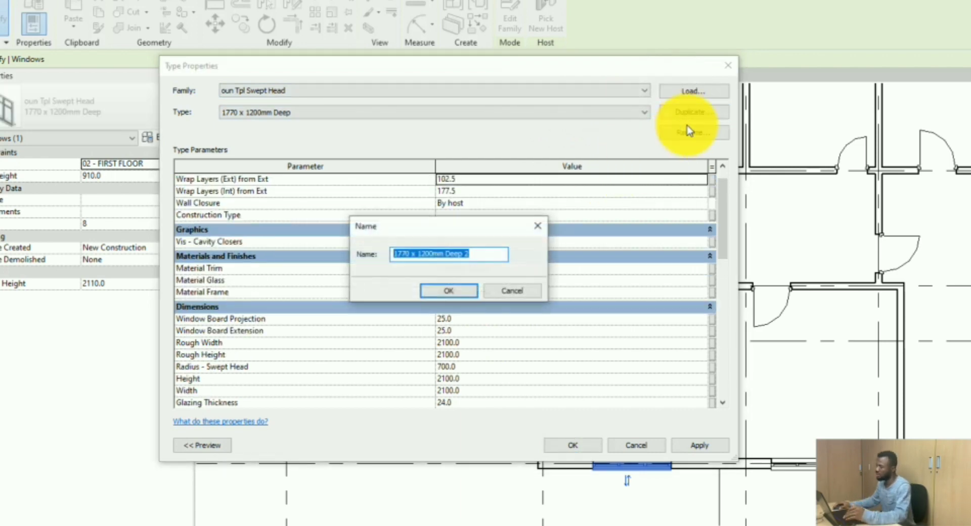
click(481, 256)
key(BackSpace)
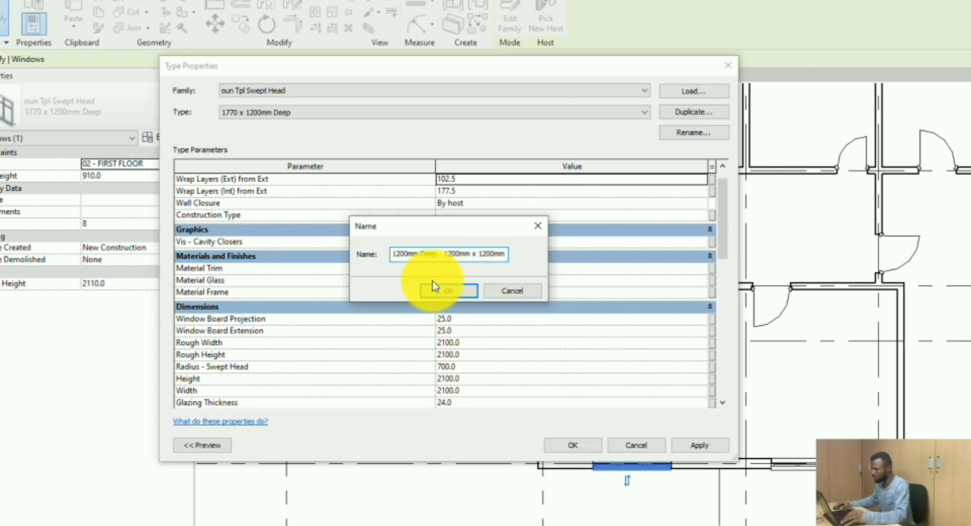
click(448, 290)
click(581, 447)
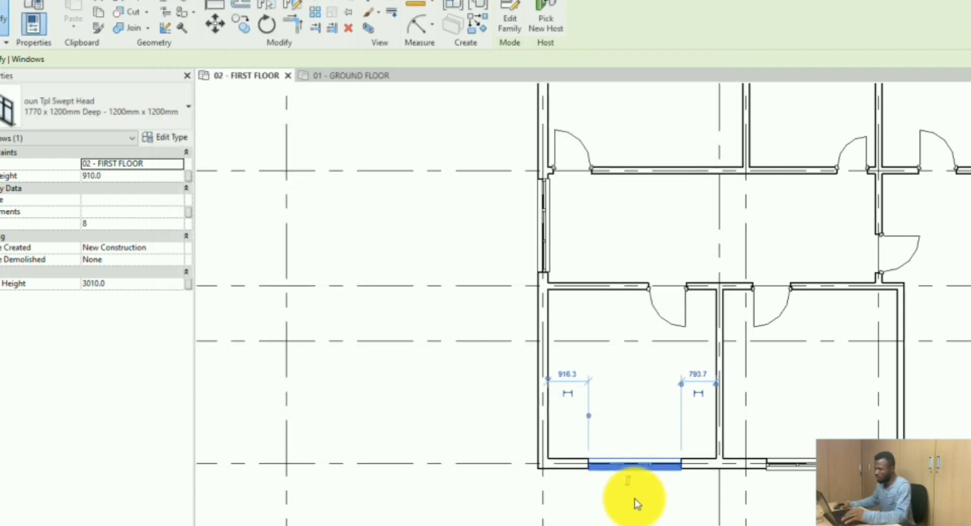
Step: Dimension the resized window's centre to the inside faces of both side walls and make the two segments equal to centre it
click(582, 404)
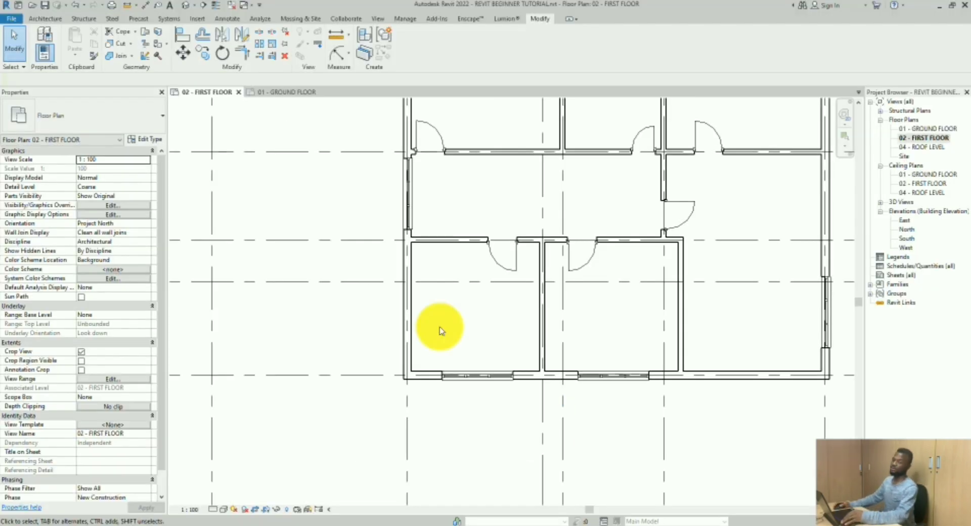
key(d)
key(i)
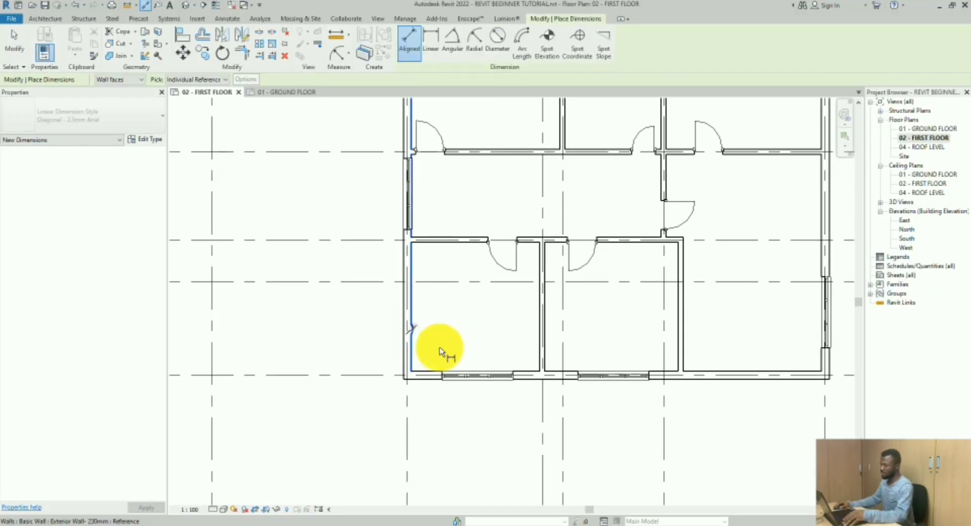
click(411, 326)
click(477, 374)
click(541, 342)
click(502, 336)
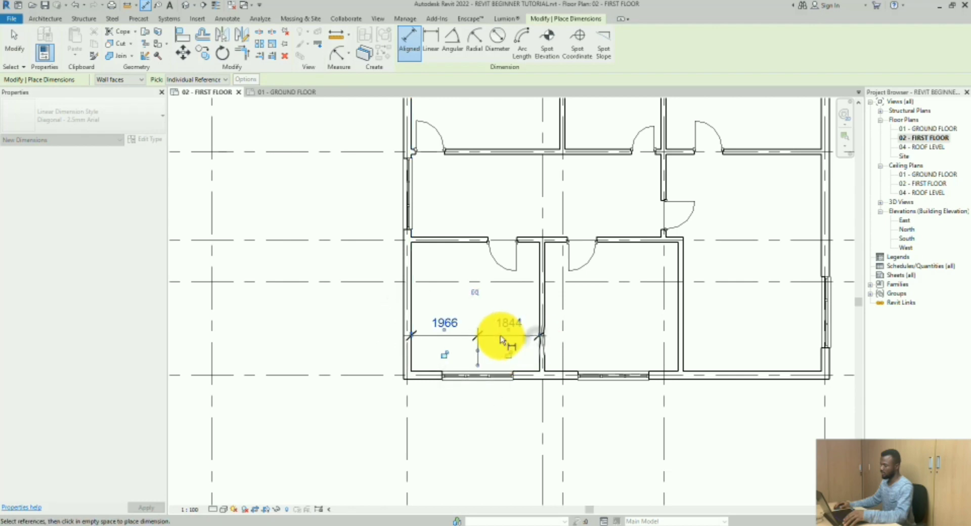
click(479, 297)
key(Escape)
key(Escape)
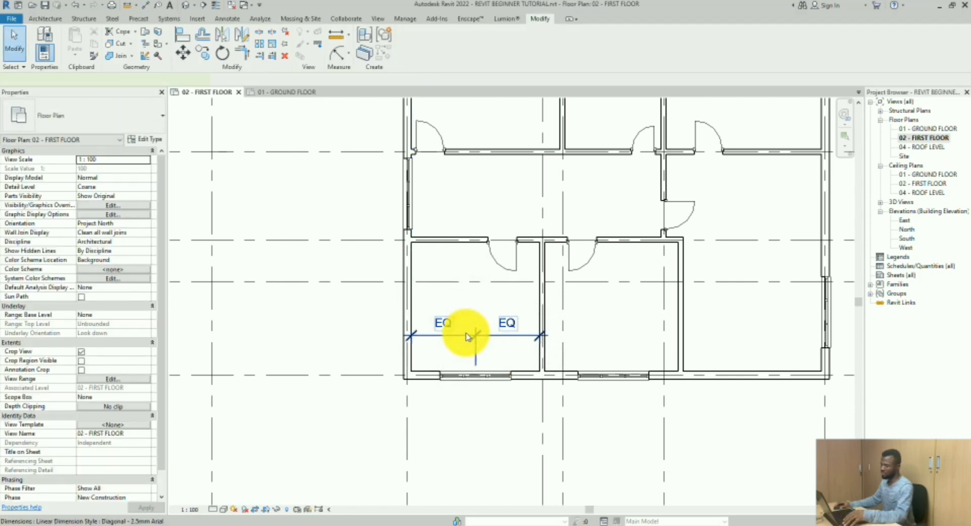
Step: Show numeric values instead of EQ on the centred window's dimension
click(497, 341)
scroll(509, 324, down, 1)
middle_drag(509, 325, 415, 341)
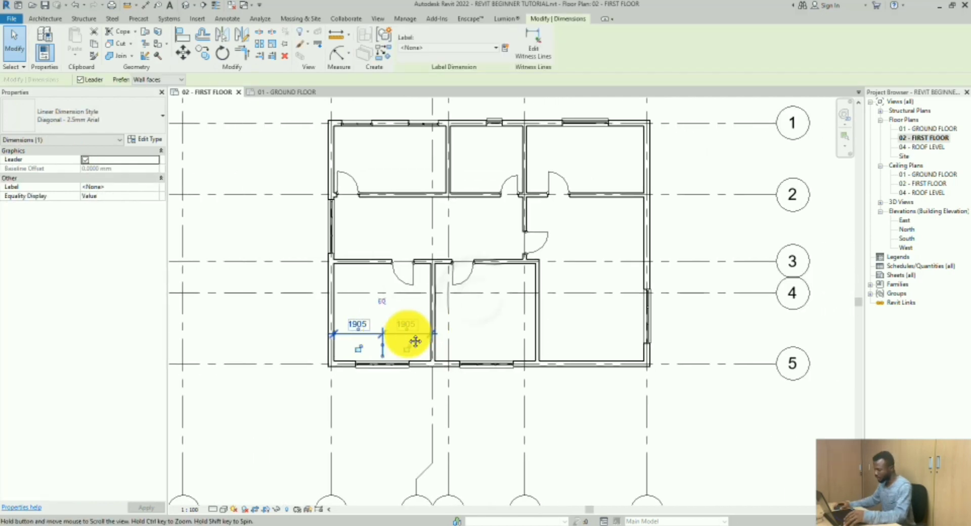
Step: Match the neighbouring grid 5 window to the type of the resized window
scroll(374, 362, up, 1)
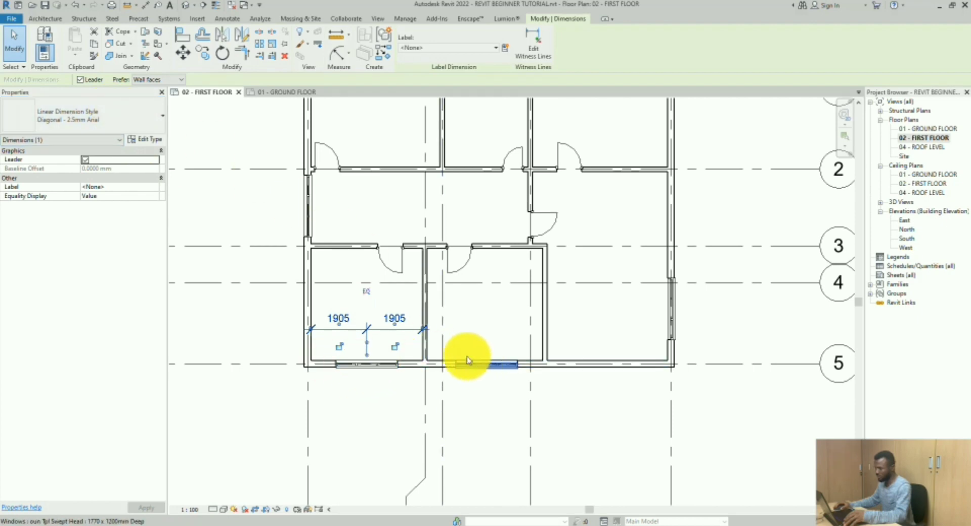
click(95, 56)
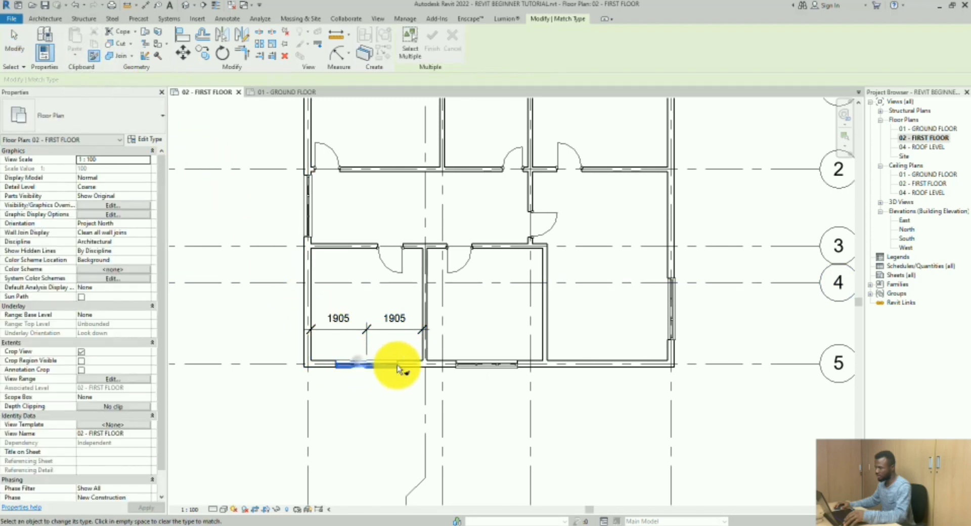
click(482, 363)
key(Escape)
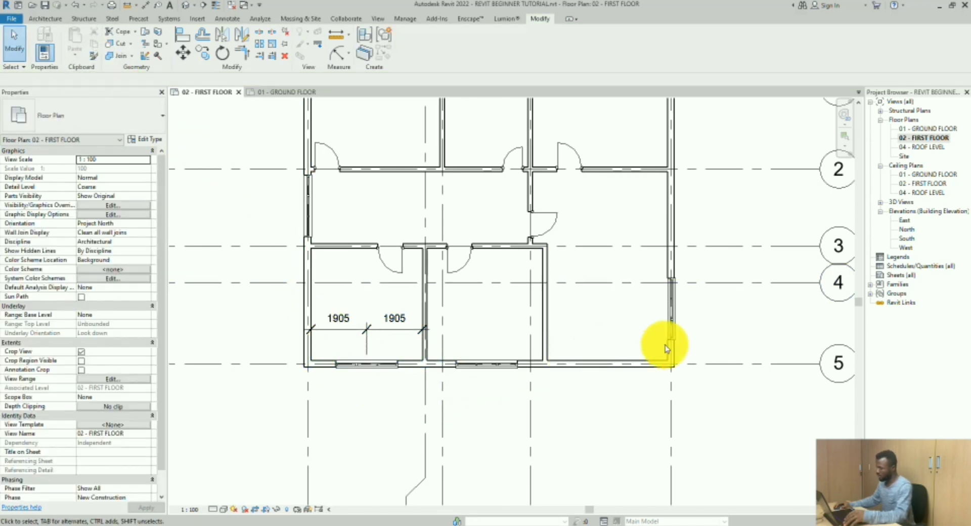
Step: Match the window in the grid G wall between grids 4 and 5 to the type of the second grid 5 window
scroll(668, 320, down, 2)
middle_drag(668, 320, 650, 341)
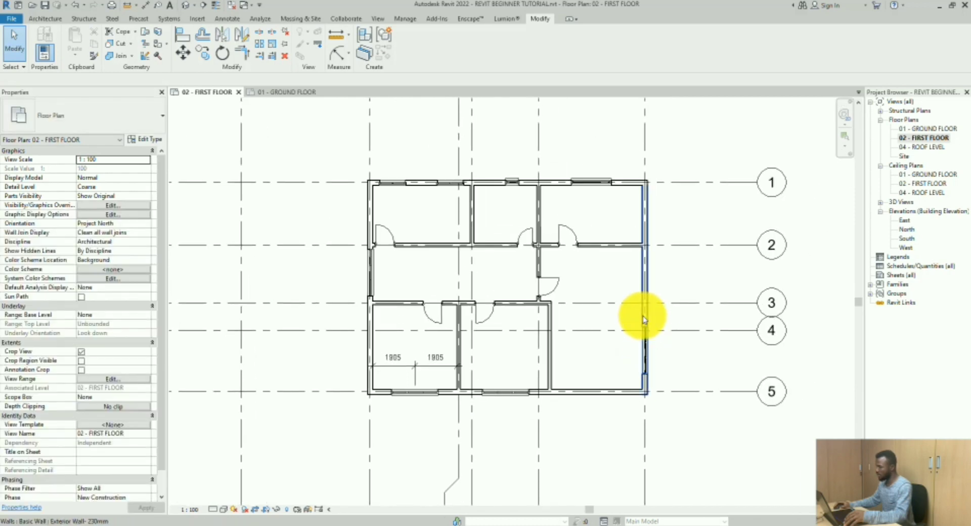
click(94, 55)
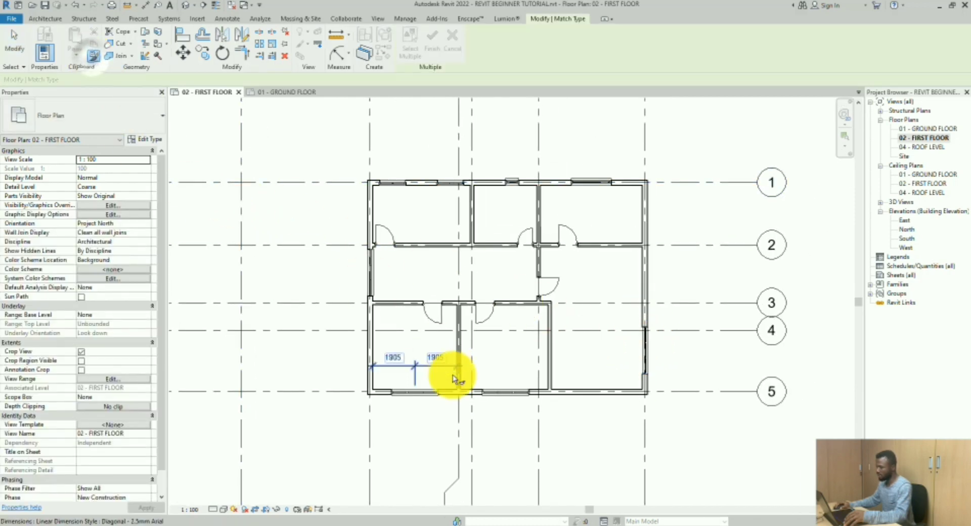
click(505, 392)
click(631, 359)
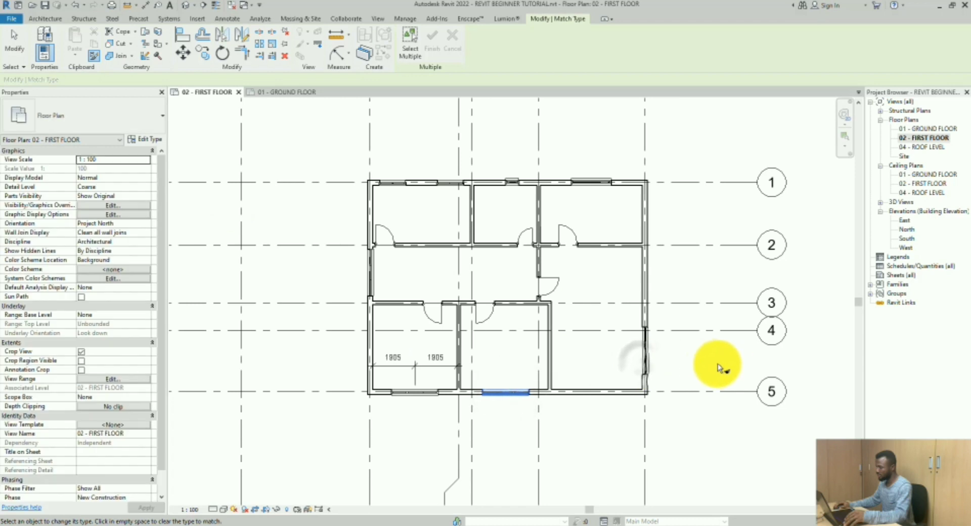
click(707, 360)
click(11, 51)
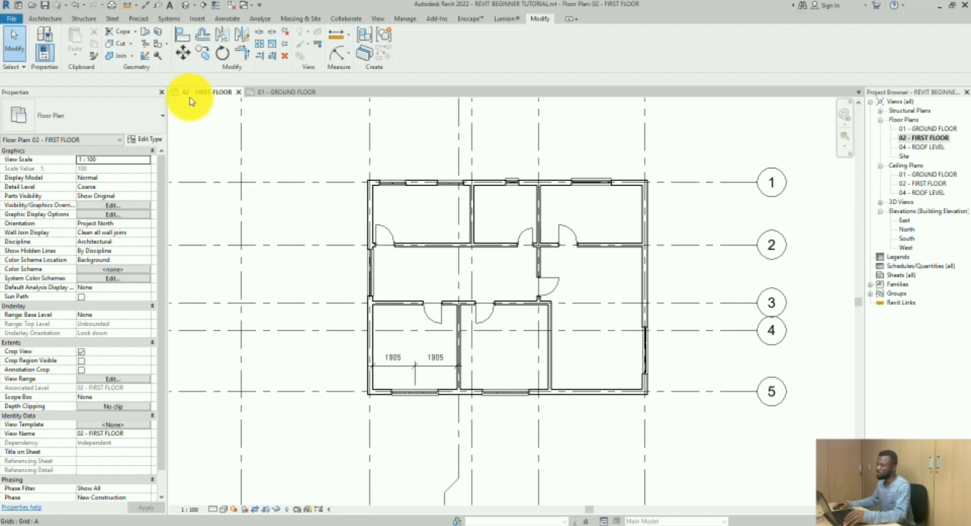
Step: Open the 3D view and set the head height of all SCO_Horz Bar Dbl - 1500 X1200mm windows in the project to 2100 mm
click(186, 6)
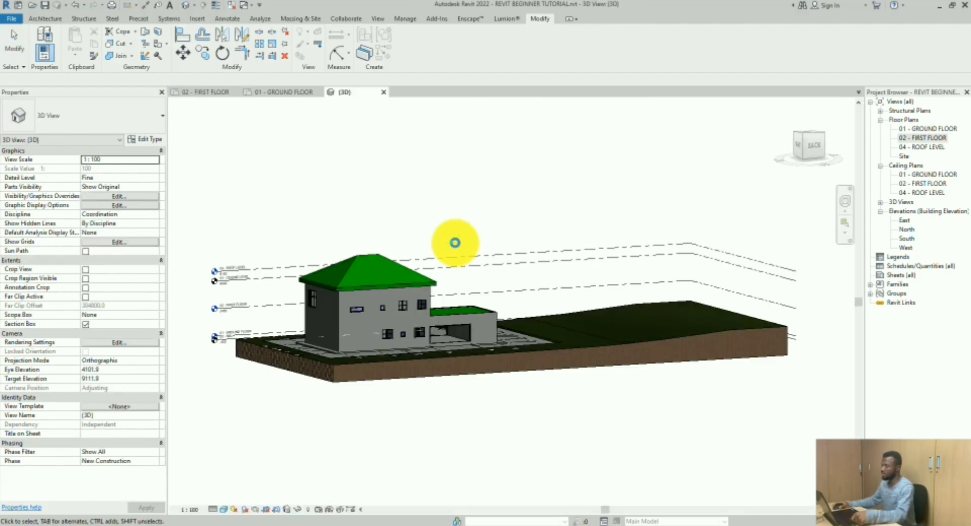
shift+middle_drag(382, 346, 540, 404)
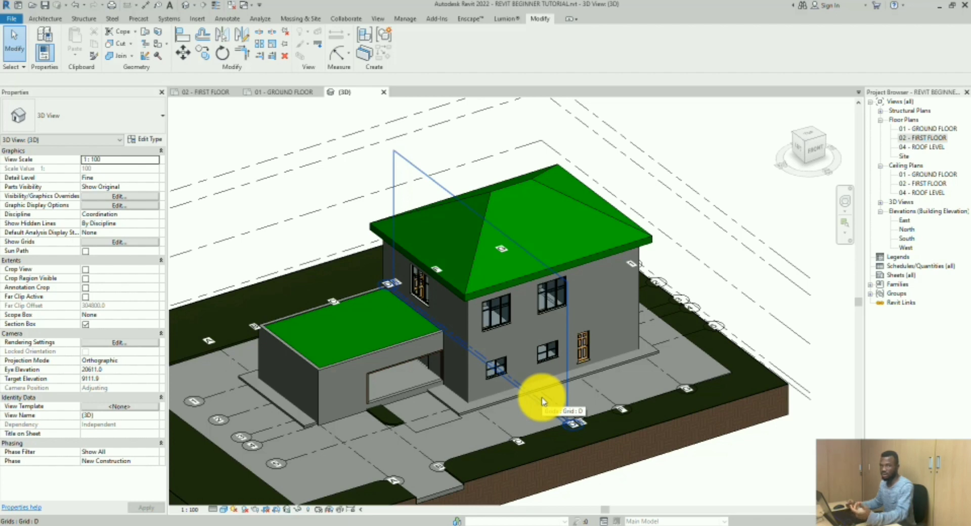
click(556, 348)
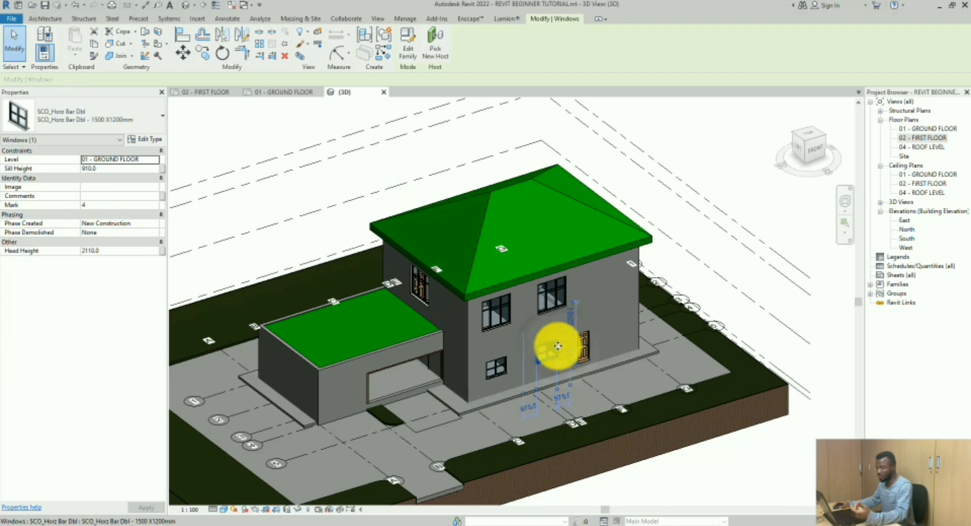
right_click(558, 346)
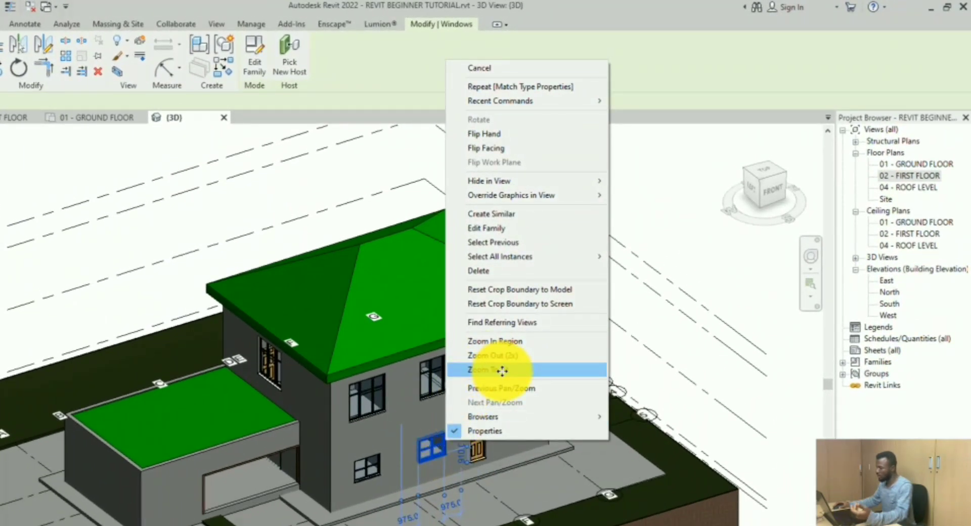
mouse_move(498, 254)
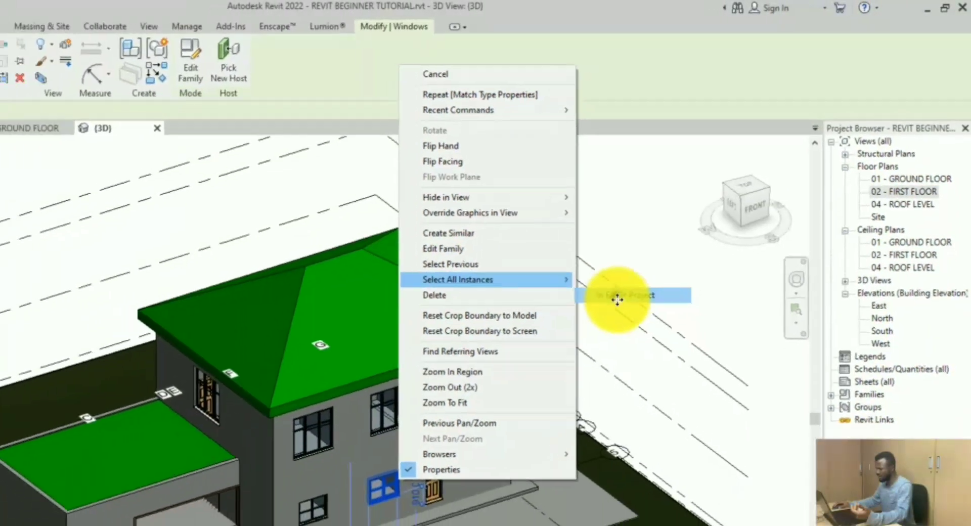
click(632, 268)
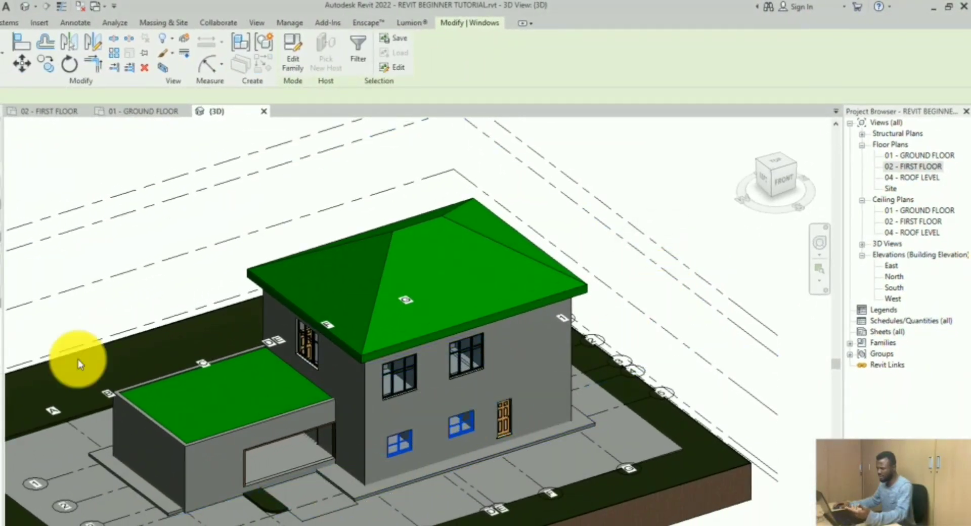
click(0, 303)
double_click(53, 303)
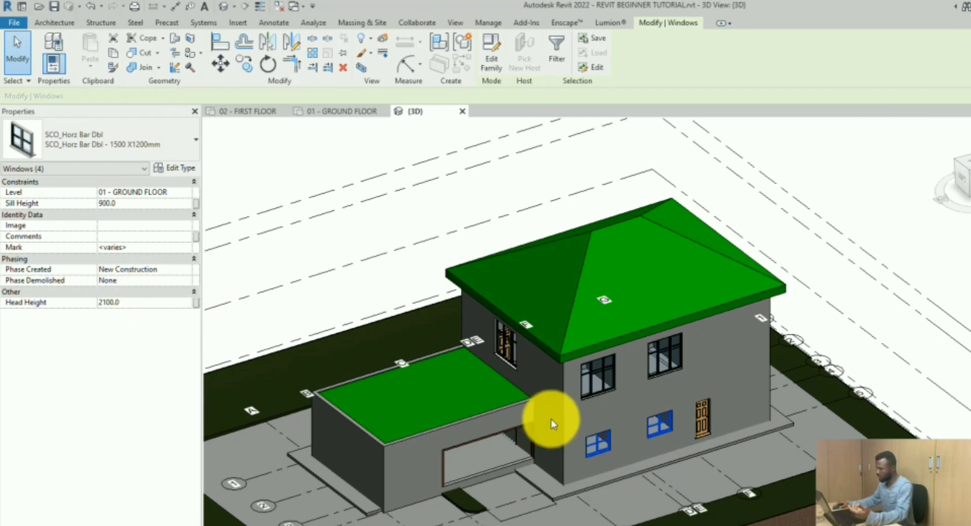
Step: Set the head height of all 1770 x 1200mm Deep - 1200mm x 1200mm windows in the entire project to 2100 mm
click(654, 368)
right_click(653, 368)
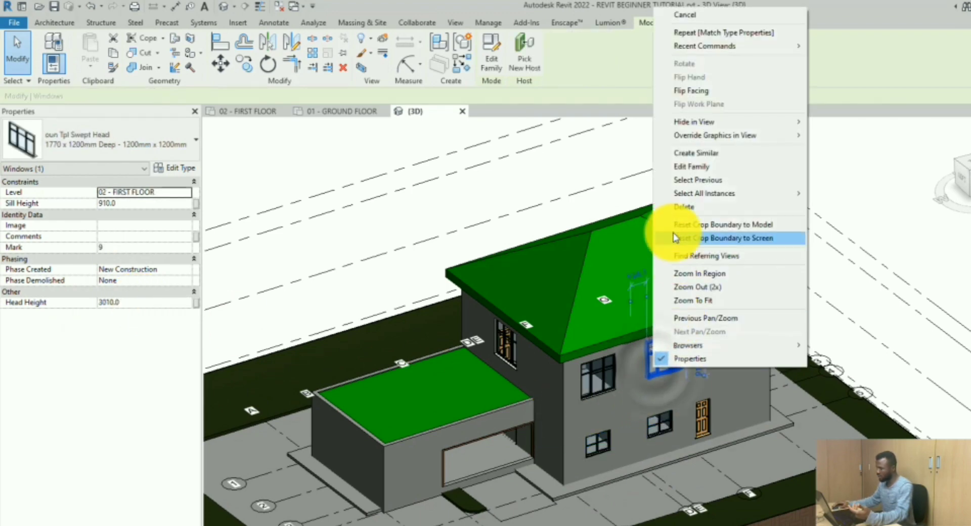
mouse_move(708, 193)
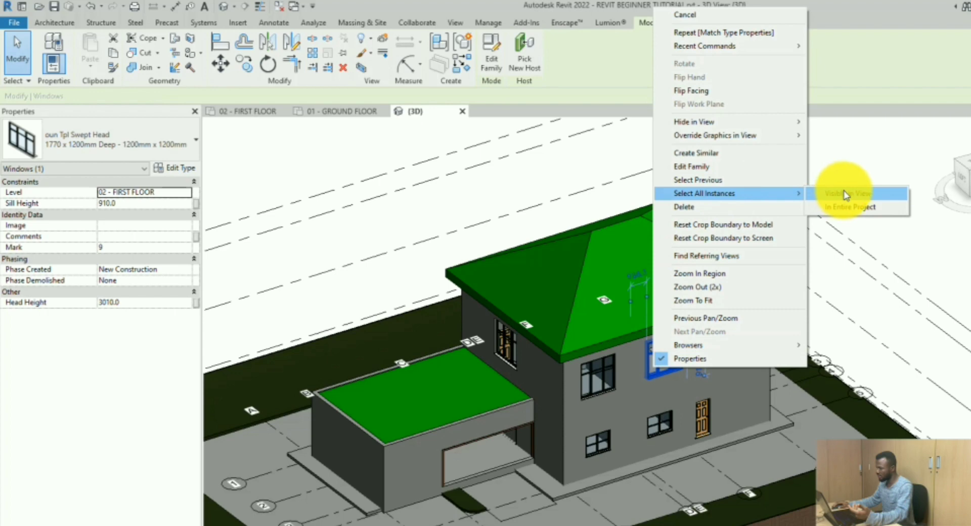
click(849, 207)
double_click(152, 305)
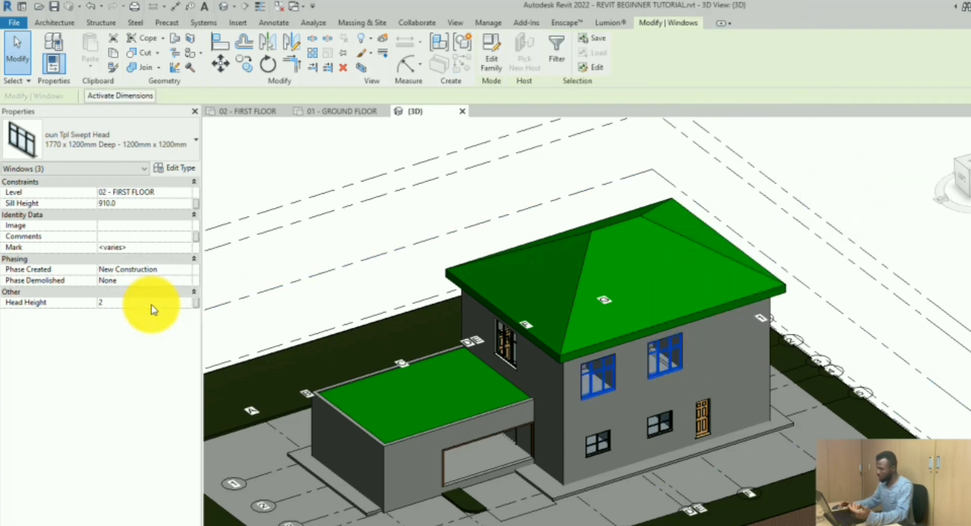
text(2100)
key(Return)
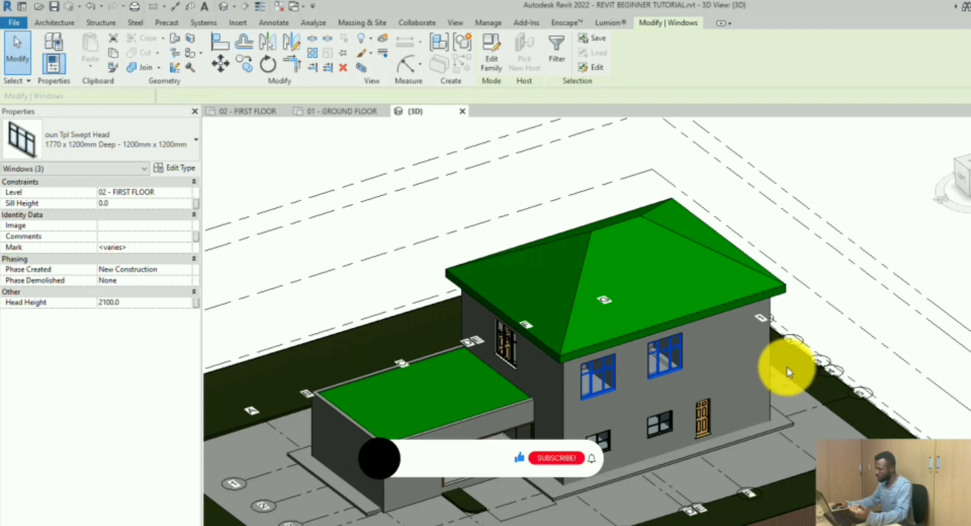
Step: Select all visible instances of the 1770 x 1200mm Deep window above the garage roof and check their head height
click(513, 353)
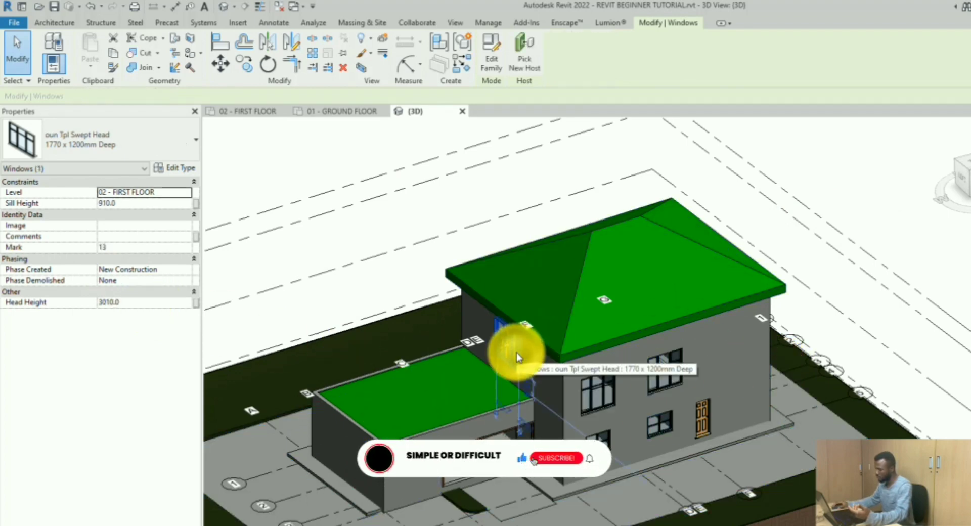
right_click(516, 354)
mouse_move(617, 460)
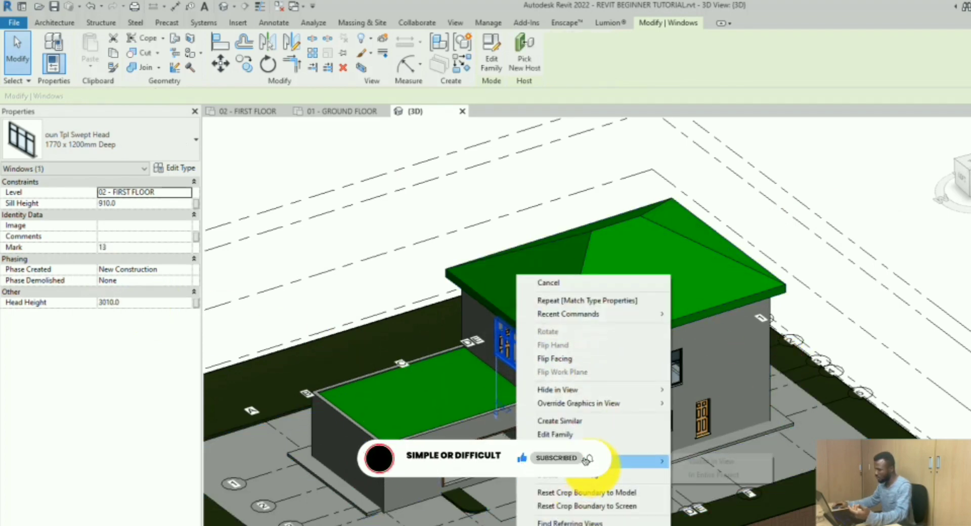
click(708, 461)
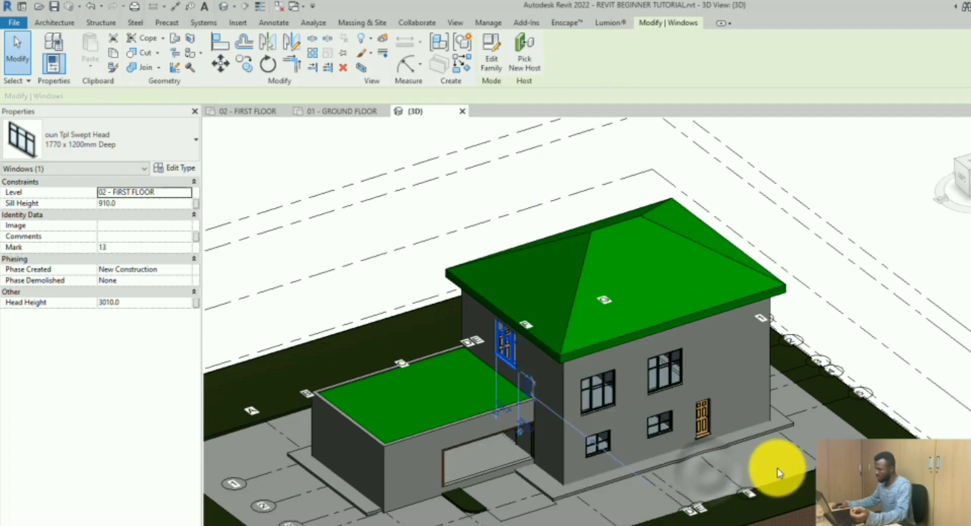
click(156, 304)
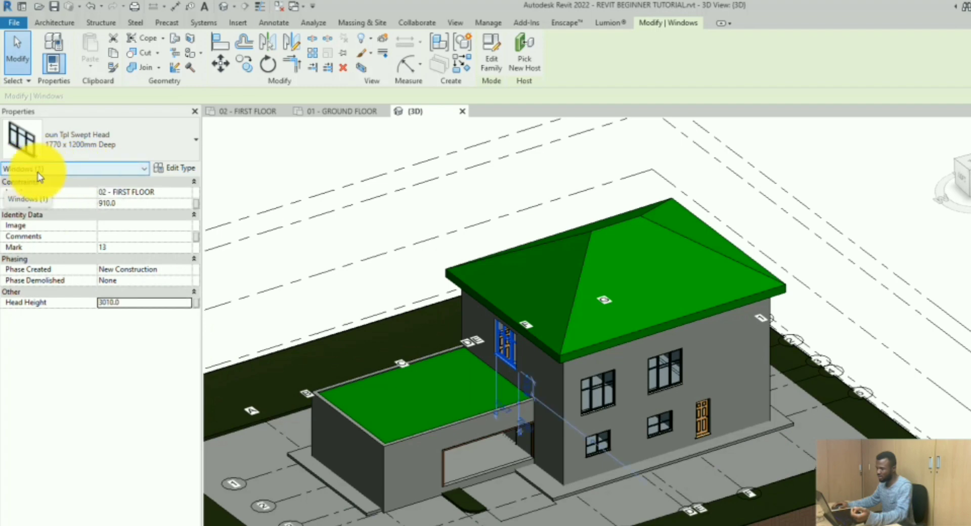
click(278, 172)
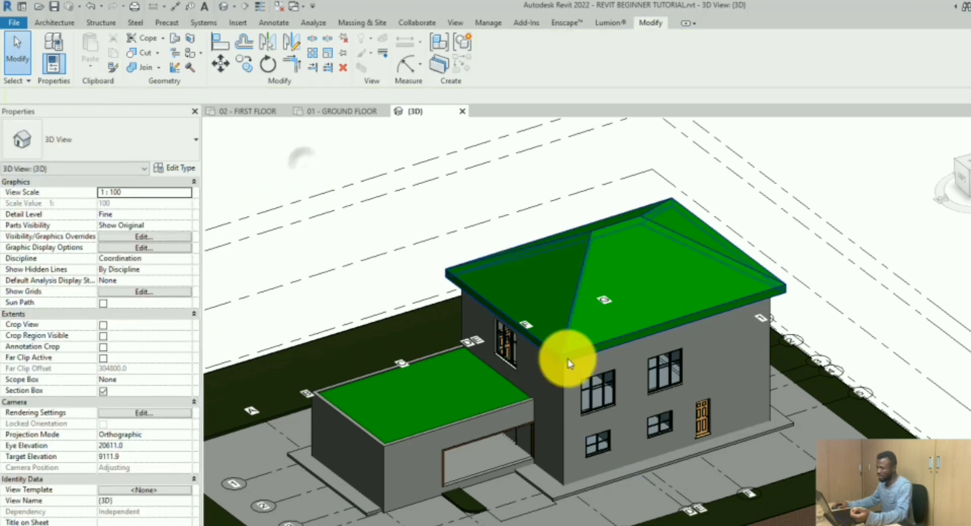
Step: Select all SCO_Horz Bar Dbl - 1500 X1200mm windows in the entire project, starting from a ground floor one
click(602, 437)
right_click(602, 435)
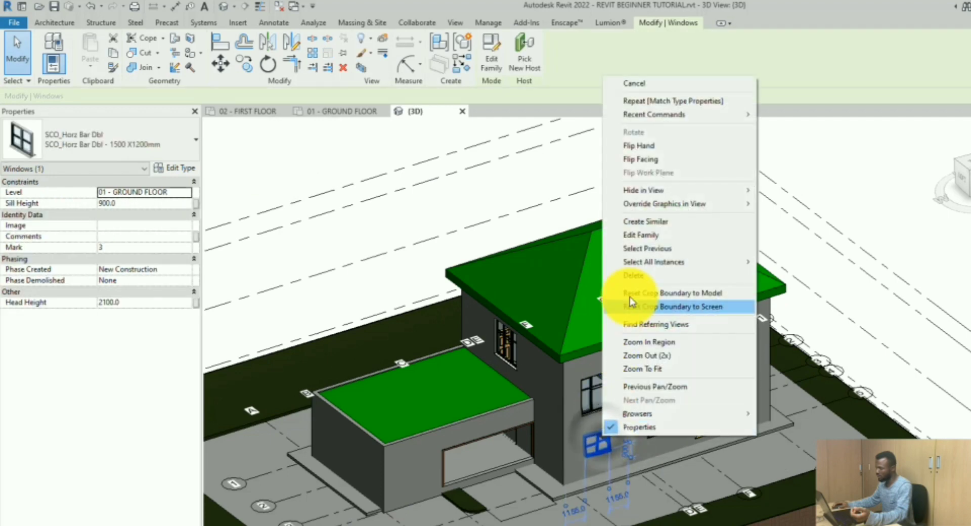
mouse_move(657, 204)
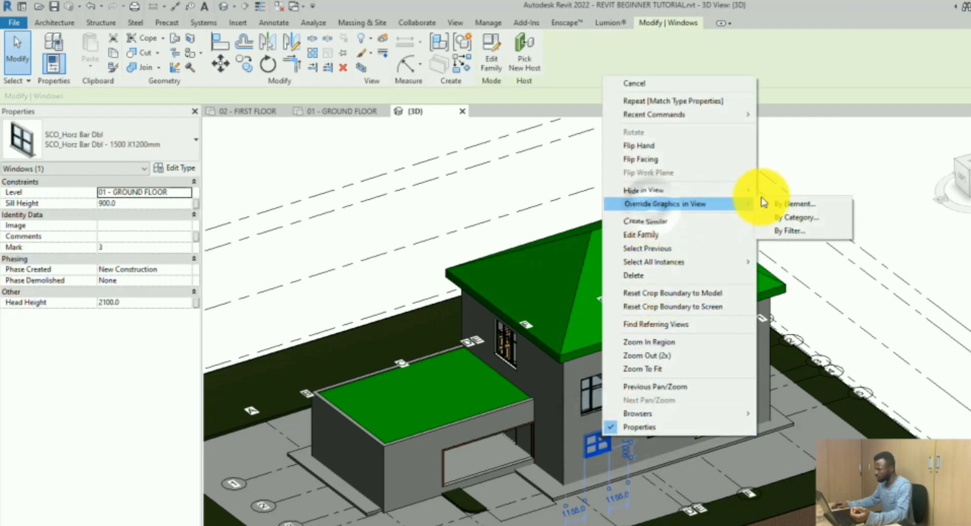
mouse_move(718, 262)
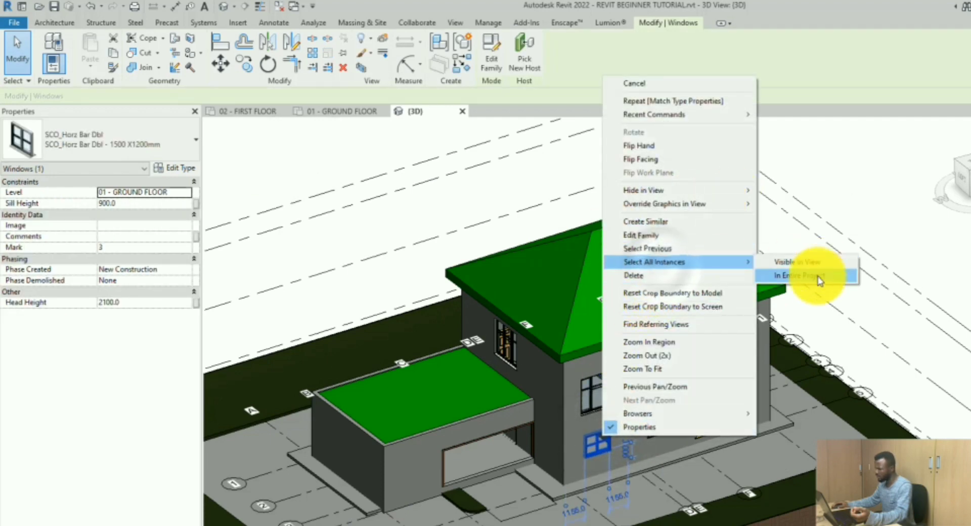
click(819, 277)
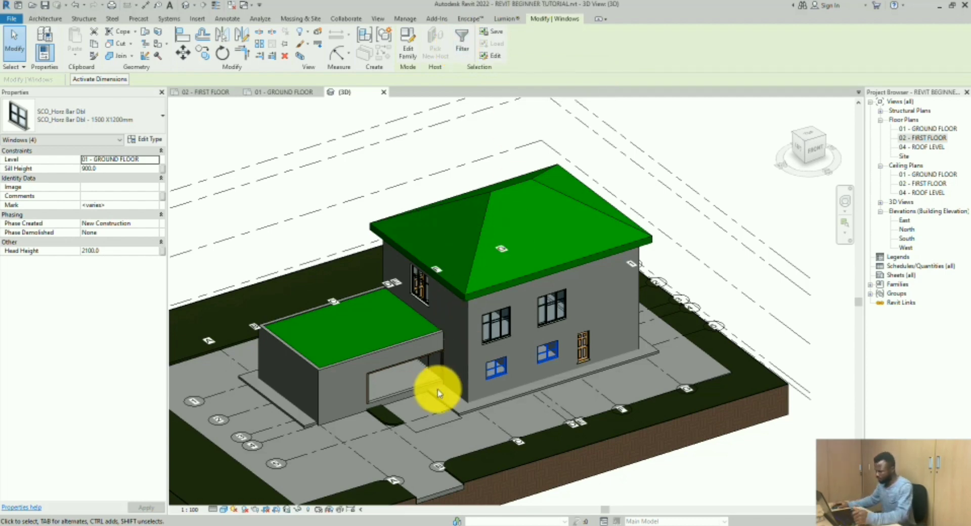
Step: Examine the selected ground floor windows on the rear side of the house
scroll(427, 306, down, 2)
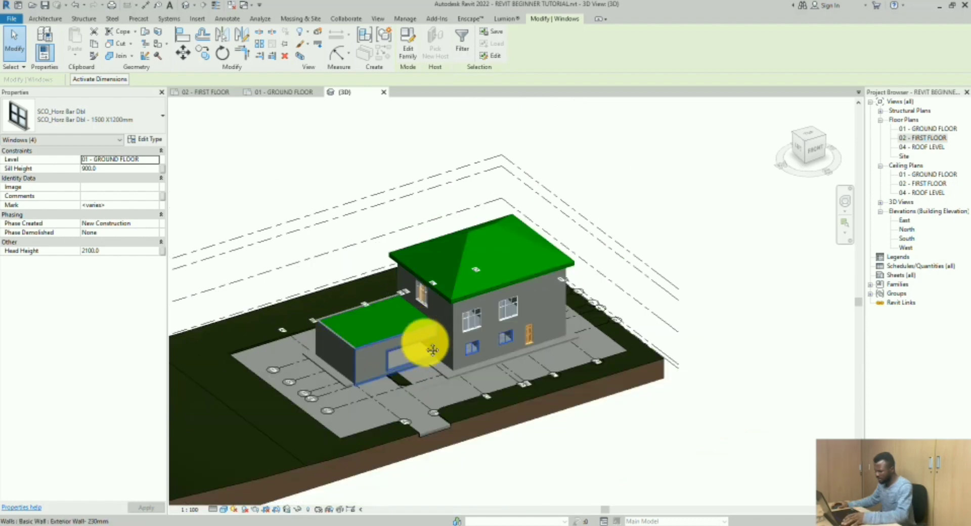
shift+middle_drag(433, 349, 544, 396)
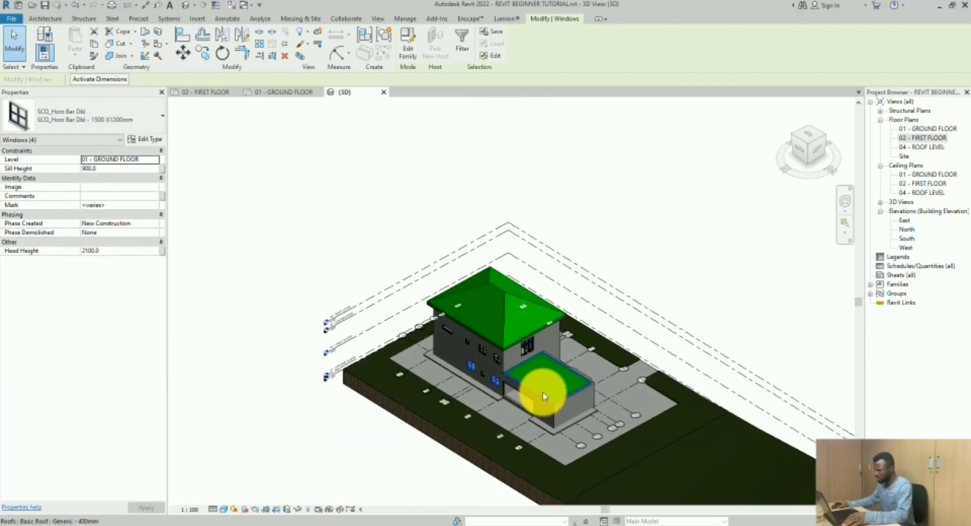
scroll(403, 310, up, 1)
scroll(403, 308, down, 2)
scroll(444, 343, up, 1)
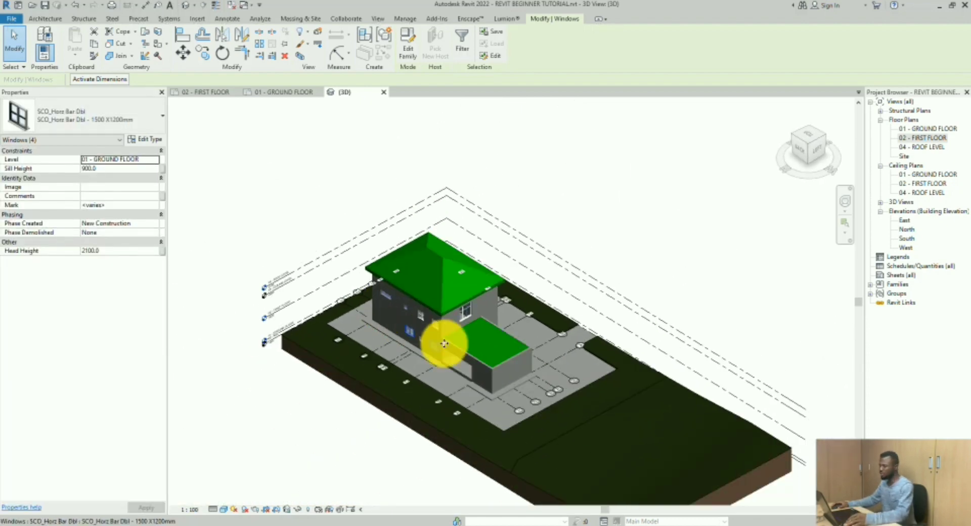
scroll(455, 342, up, 2)
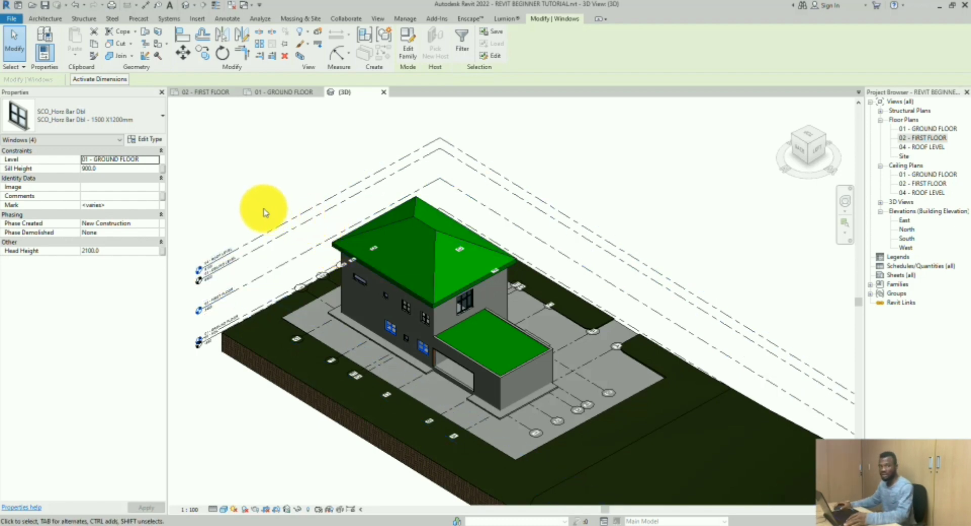
shift+middle_drag(271, 219, 381, 228)
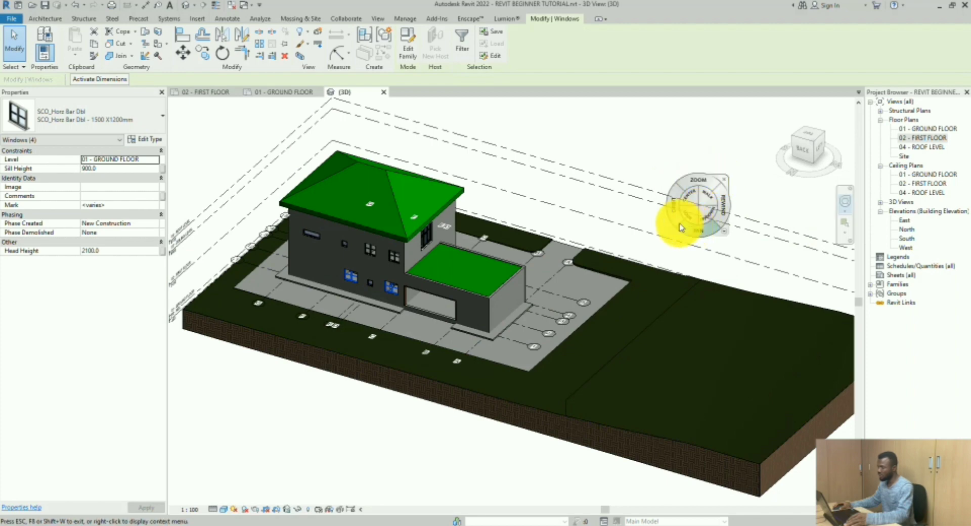
mouse_move(679, 223)
mouse_down()
mouse_move(650, 260)
mouse_move(700, 256)
mouse_move(659, 220)
mouse_move(717, 223)
mouse_up()
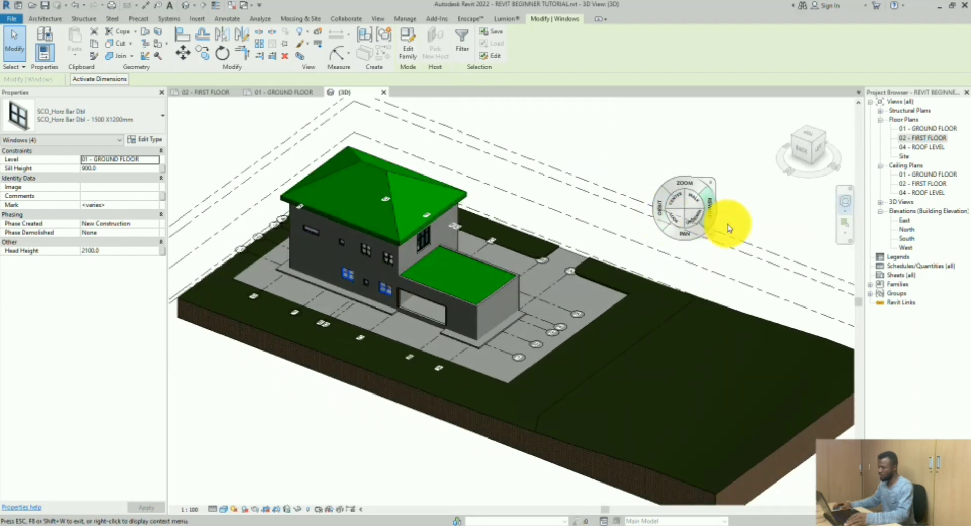
click(719, 192)
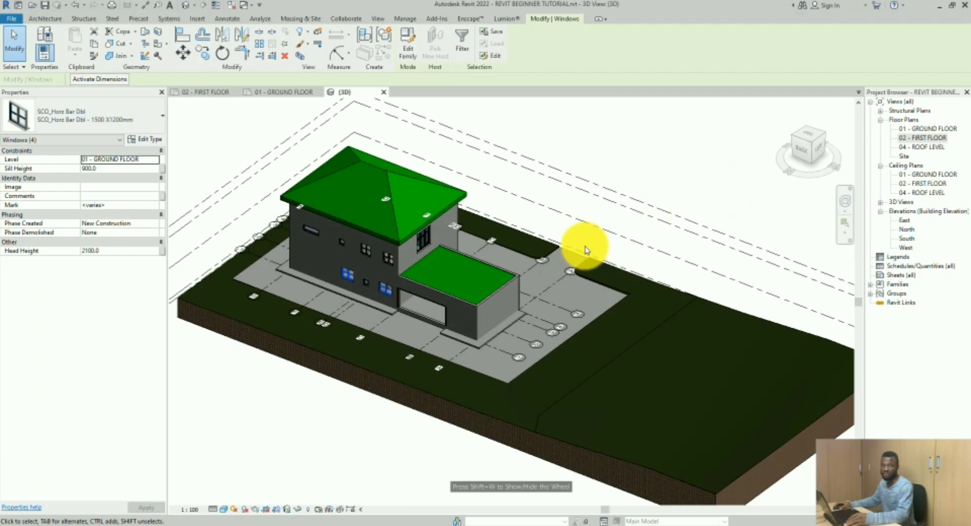
Step: Set the head height of all SCO_Horz Bar Dbl type windows in the entire project to 2100 mm, starting from the rear first floor one
shift+middle_drag(494, 264, 423, 267)
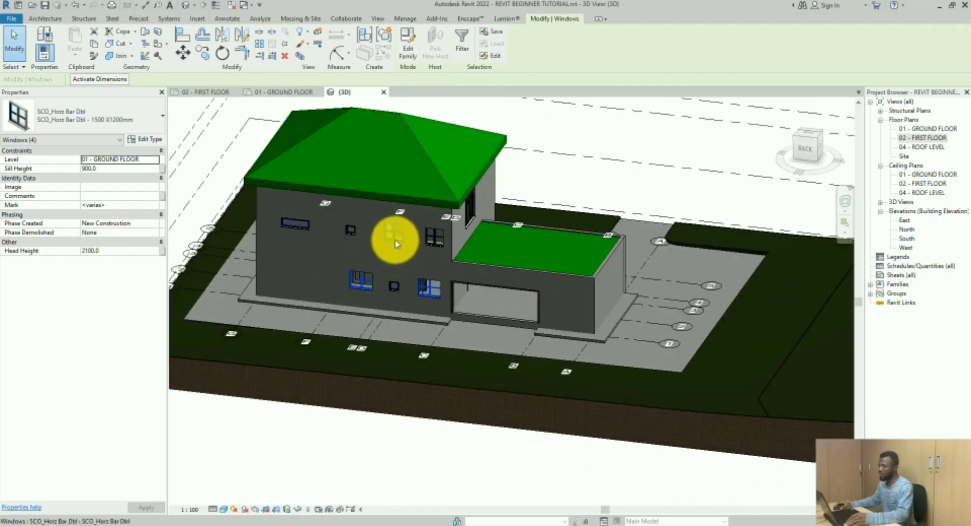
click(389, 234)
right_click(390, 233)
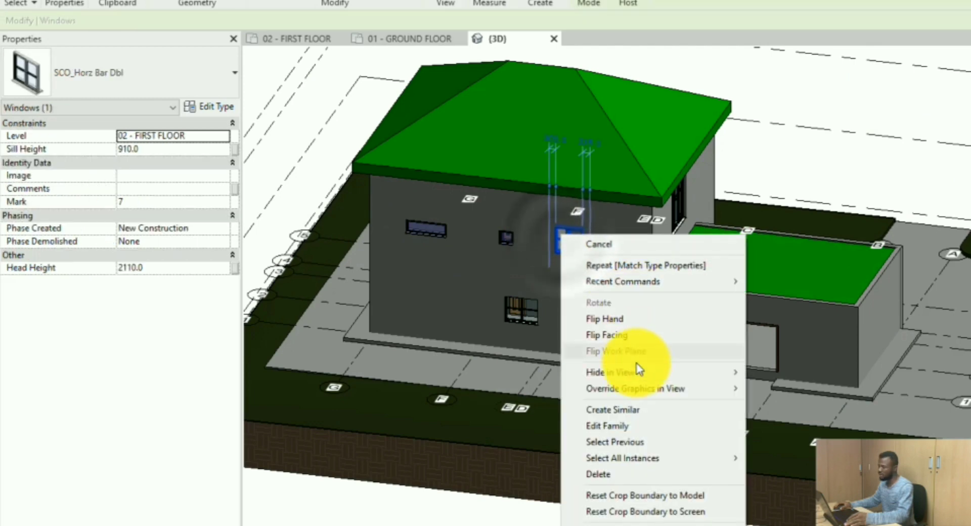
mouse_move(635, 459)
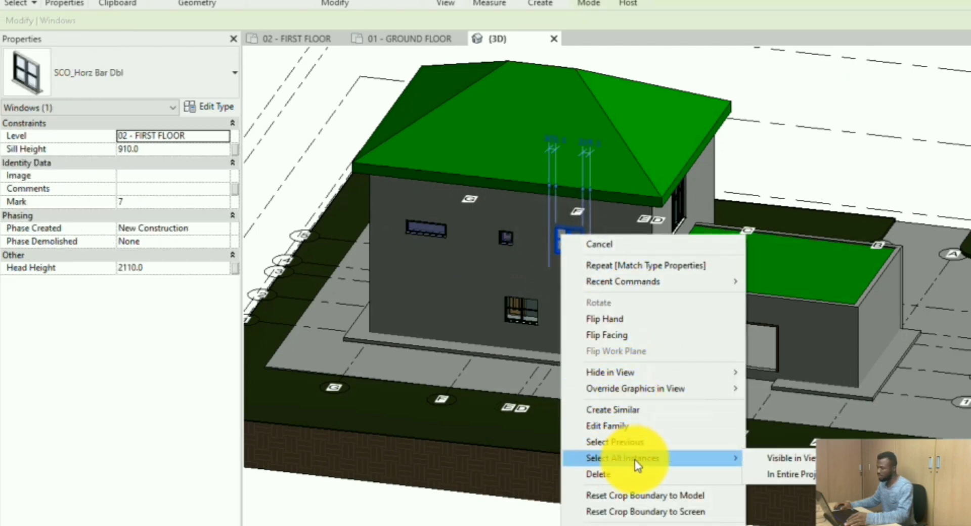
click(787, 475)
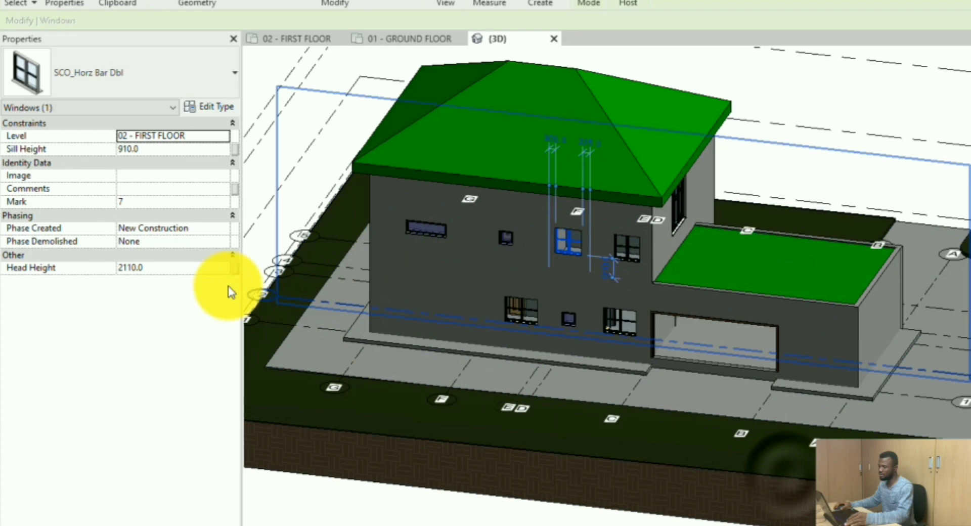
click(188, 267)
text(21)
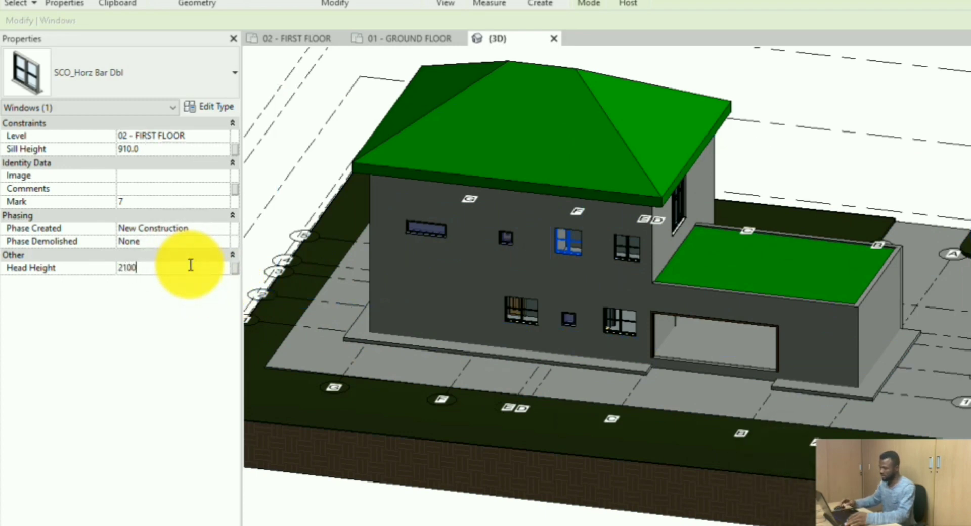
Step: Set the head height of all Concept - Plain Sgl - 600 x 600mm windows in the entire project to 2100 mm
click(505, 248)
right_click(505, 251)
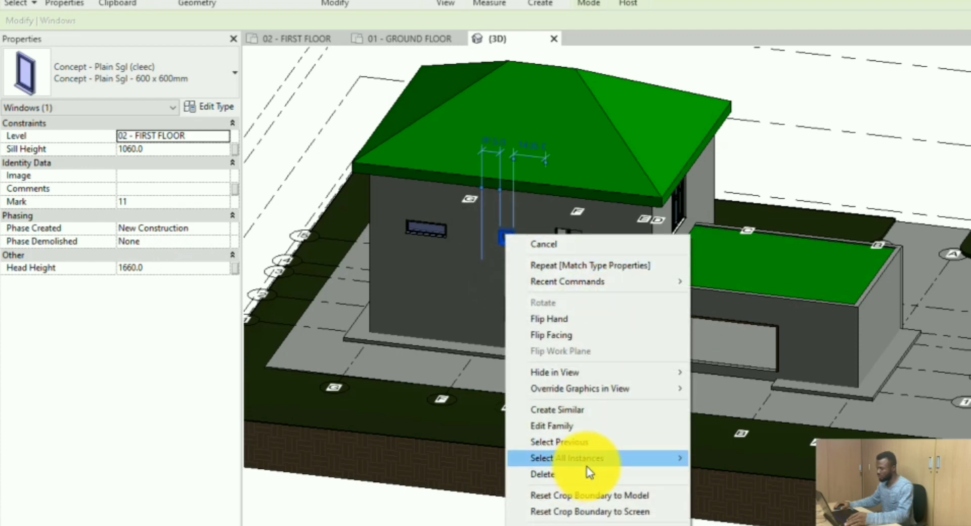
mouse_move(587, 459)
click(747, 474)
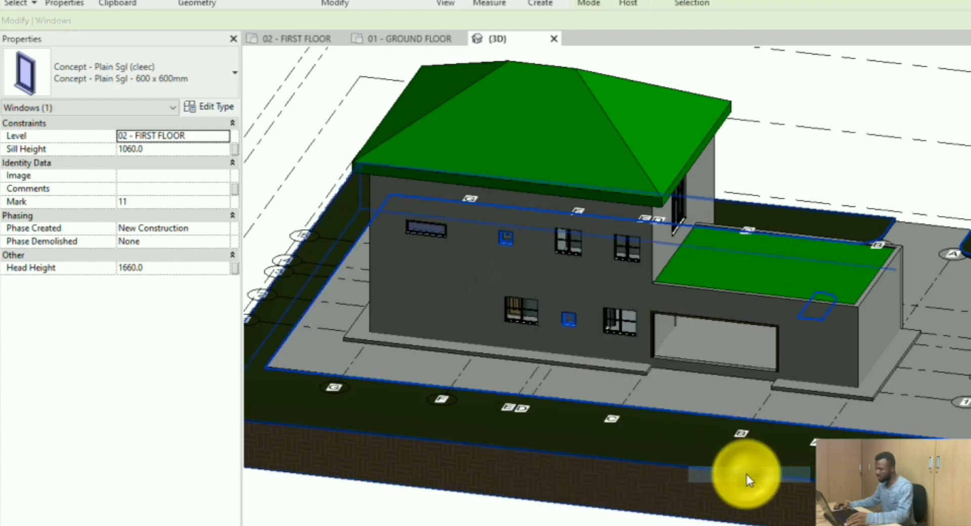
click(184, 268)
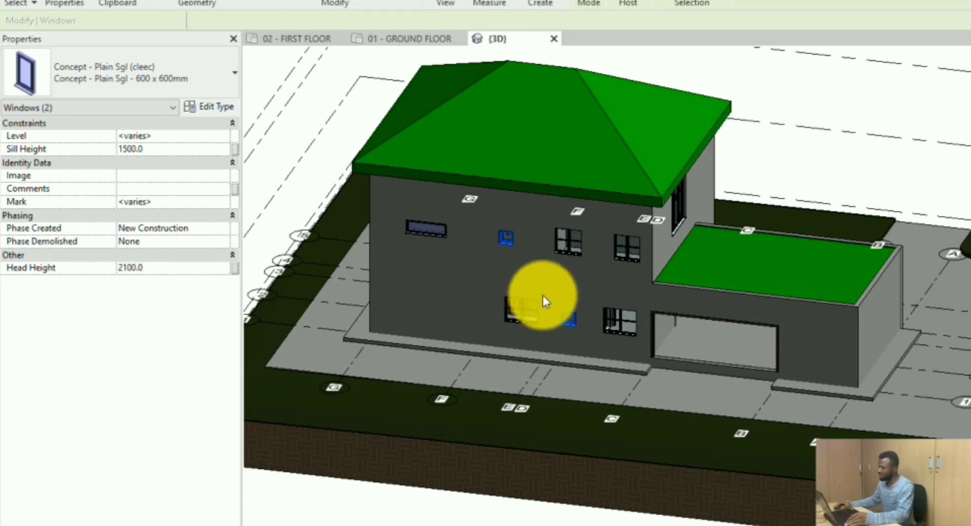
Step: Check the head height of the SCO_Horz Bar Dbl - 1500 X1200mm window on the rear ground floor wall
click(524, 316)
right_click(524, 316)
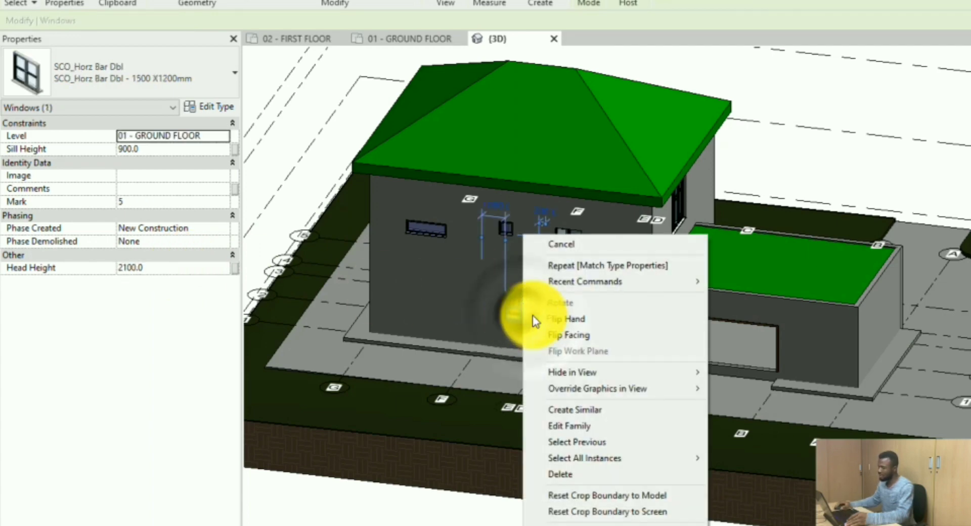
click(836, 114)
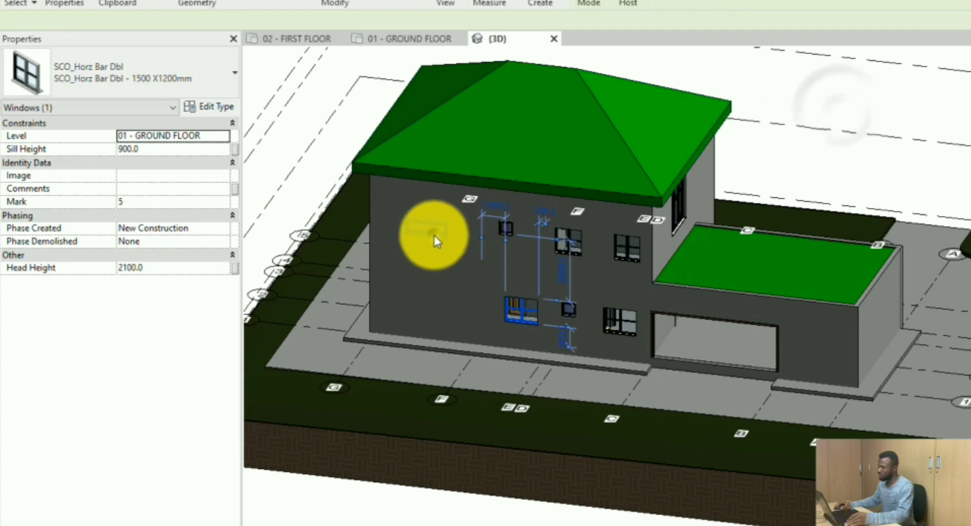
Step: Set the head height of all Concept - Plain Sgl (cleec) - 1800 x 600mm windows in the entire project to 2100 mm
click(434, 235)
right_click(434, 235)
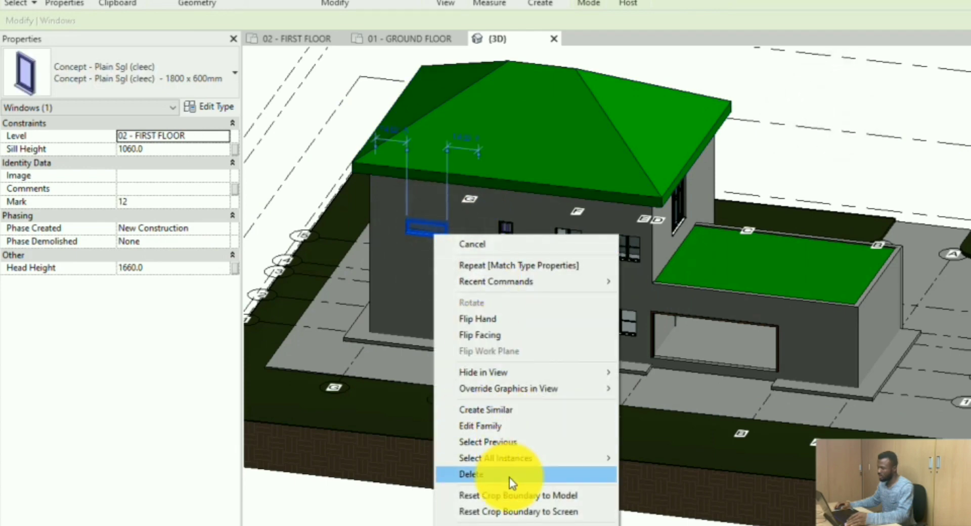
mouse_move(514, 458)
click(673, 474)
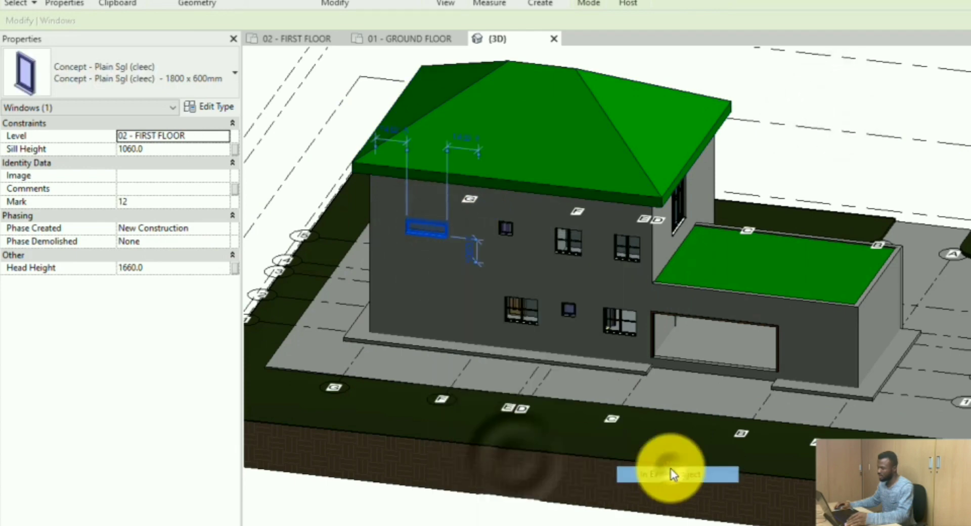
click(165, 274)
text(210)
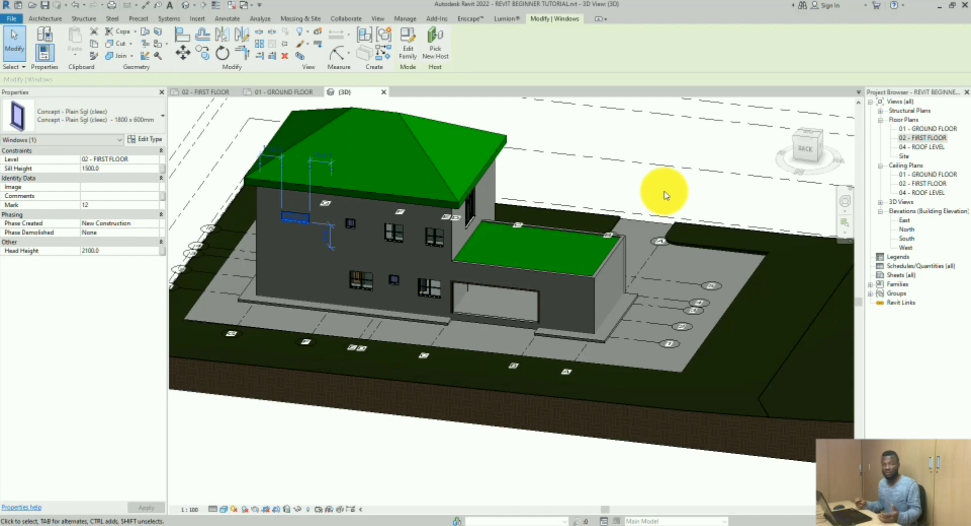
click(655, 178)
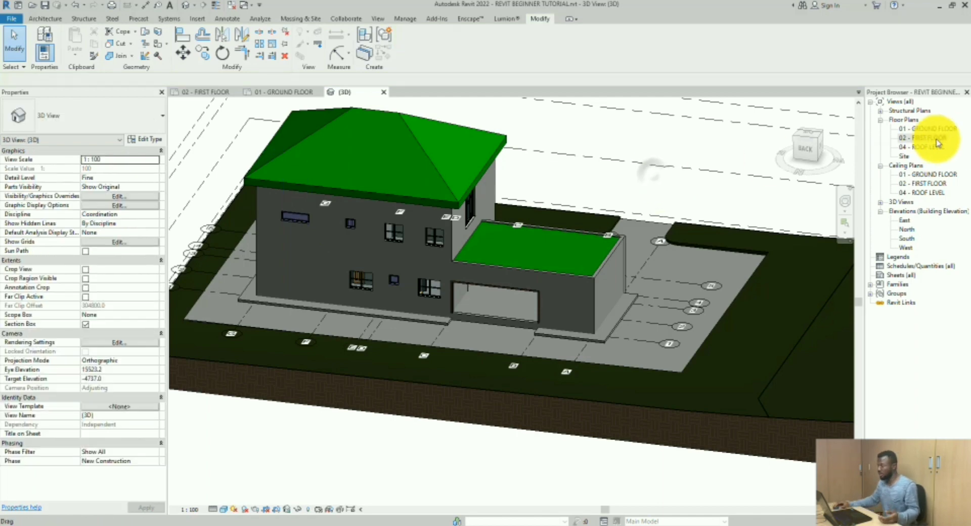
Step: Open the 02 - FIRST FLOOR plan and select all visible instances of the SCO_Horz Bar Dbl window on grid 1
double_click(921, 138)
click(443, 188)
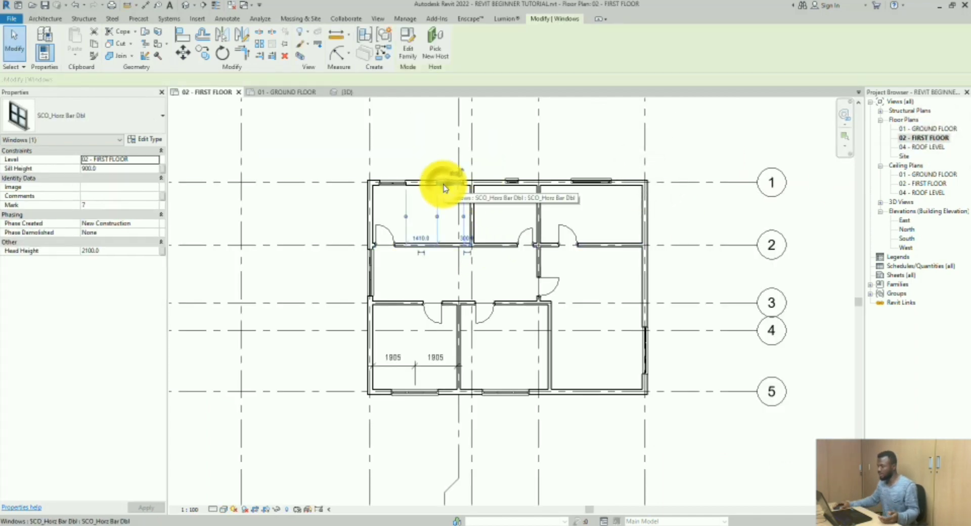
right_click(443, 188)
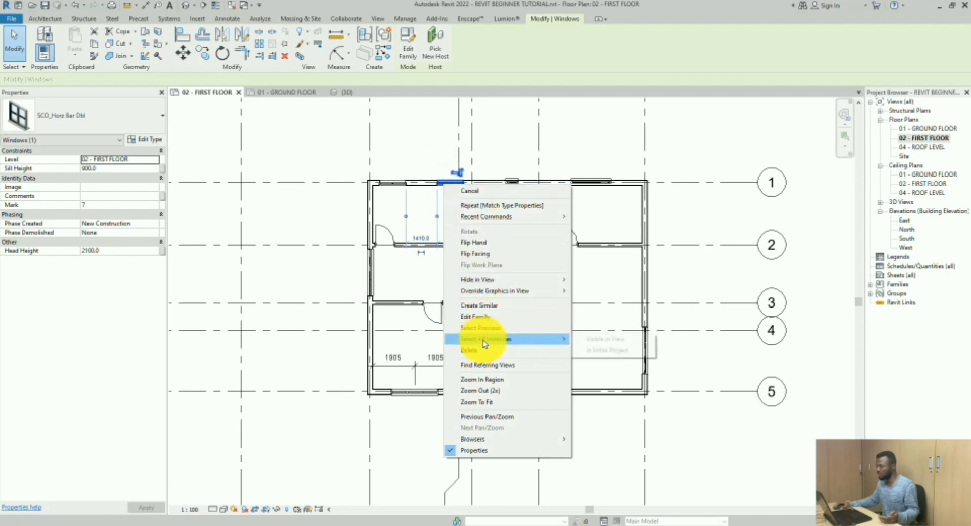
click(602, 339)
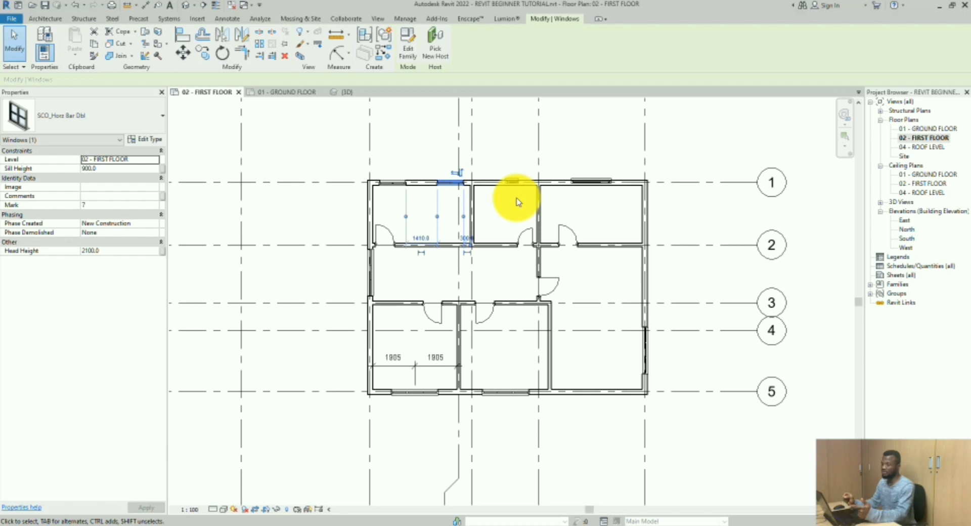
click(427, 137)
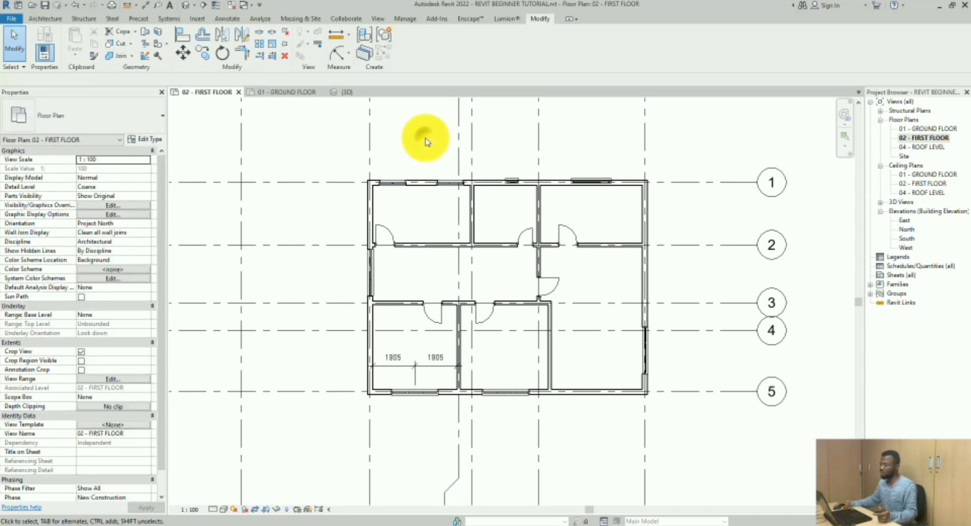
Step: Match the SCO_Horz Bar Dbl window on grid 1 to the neighbouring SCO_Horz Bar Db - 1200mm x 1200mm type and check both windows
click(97, 59)
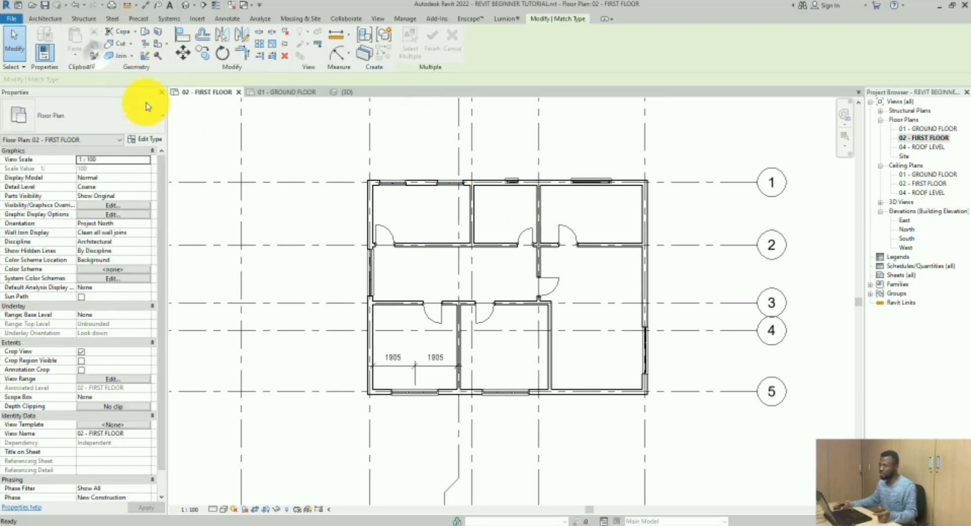
click(387, 183)
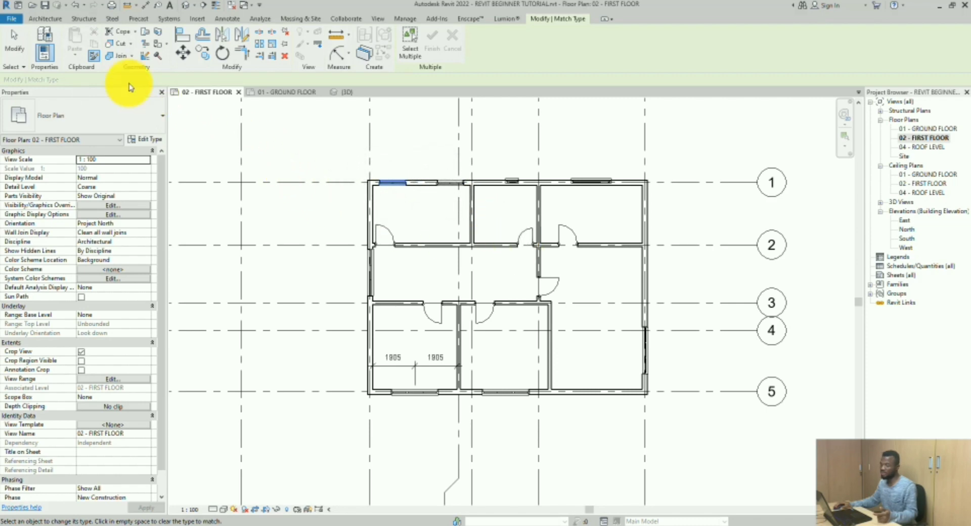
click(14, 45)
click(392, 179)
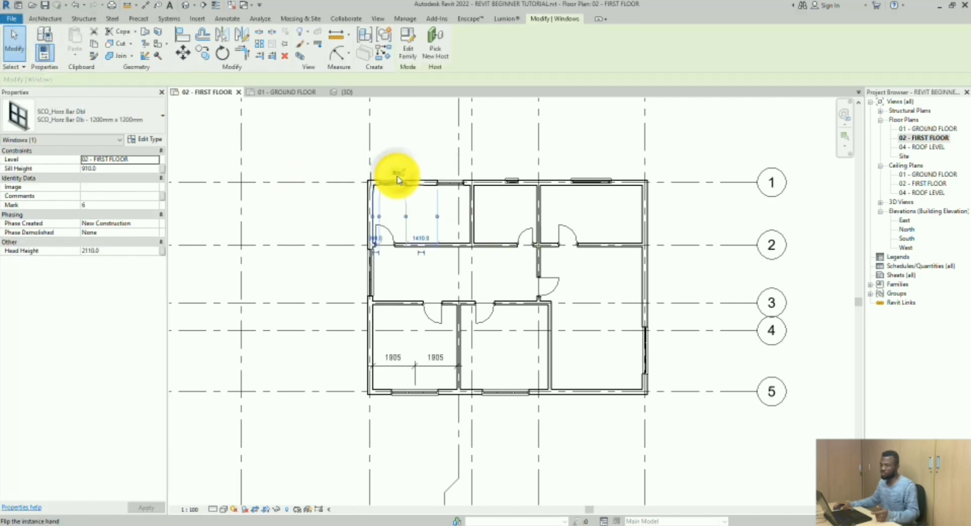
click(448, 183)
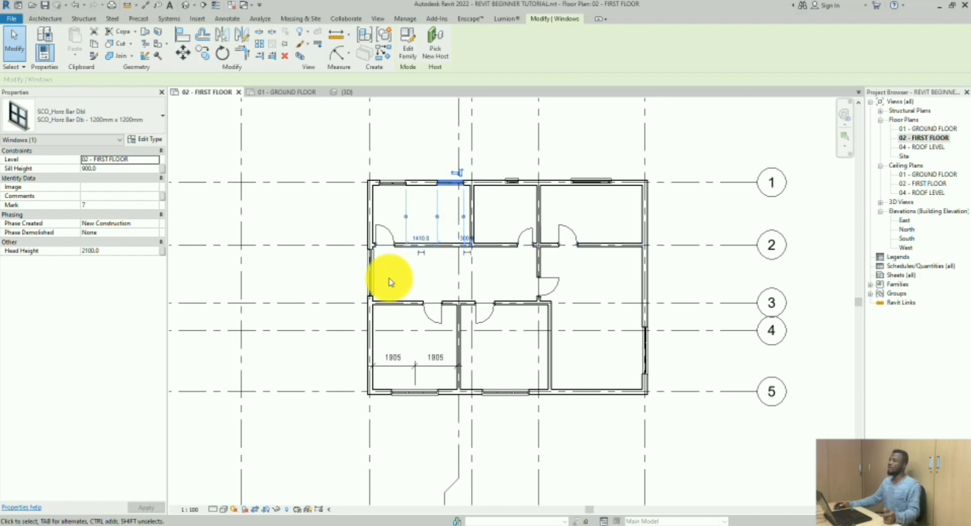
click(345, 208)
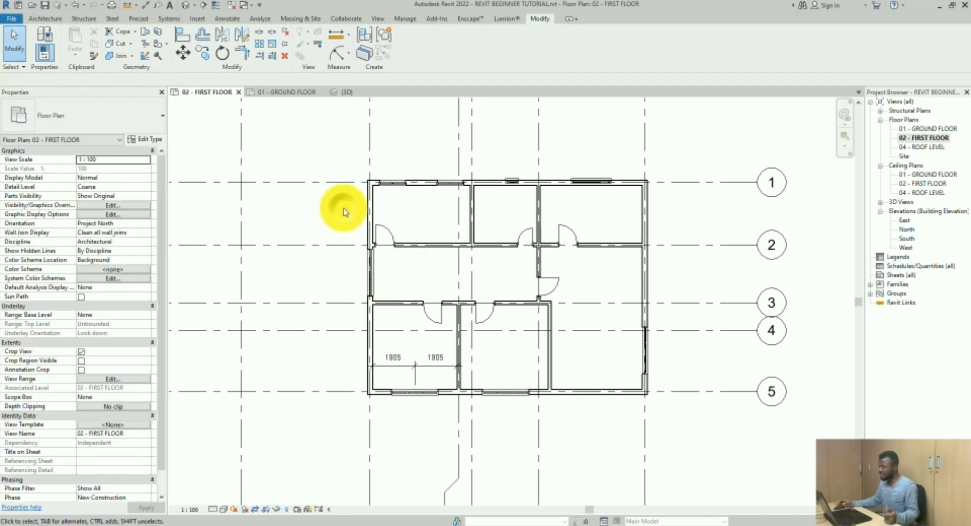